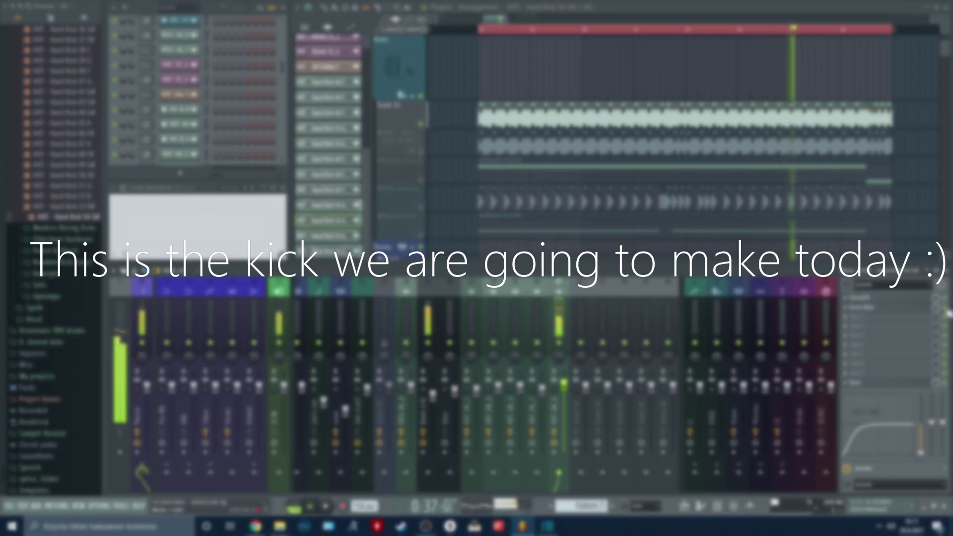
Step: Play the finished kick and examine its frequency spectrum in the analyzer plugin on the master mixer track
key(space)
key(space)
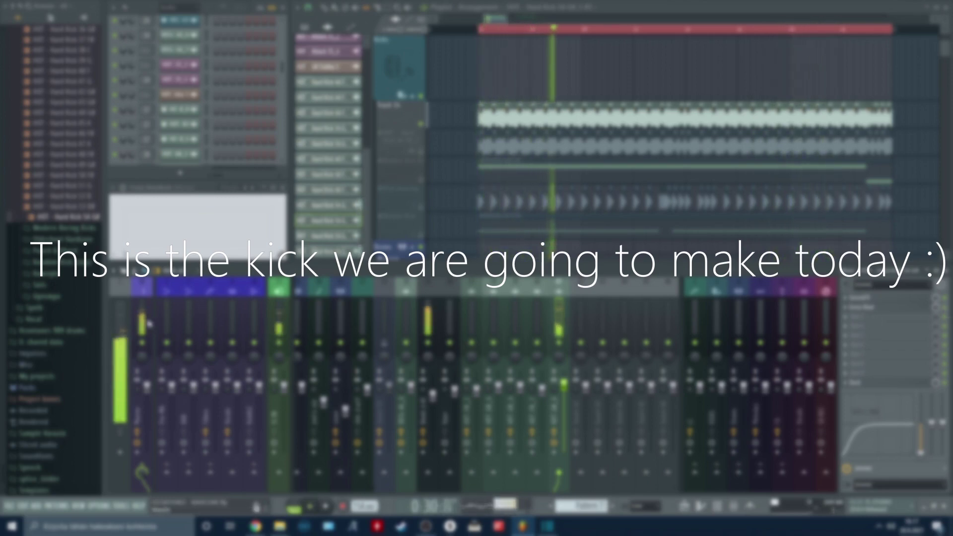
click(149, 320)
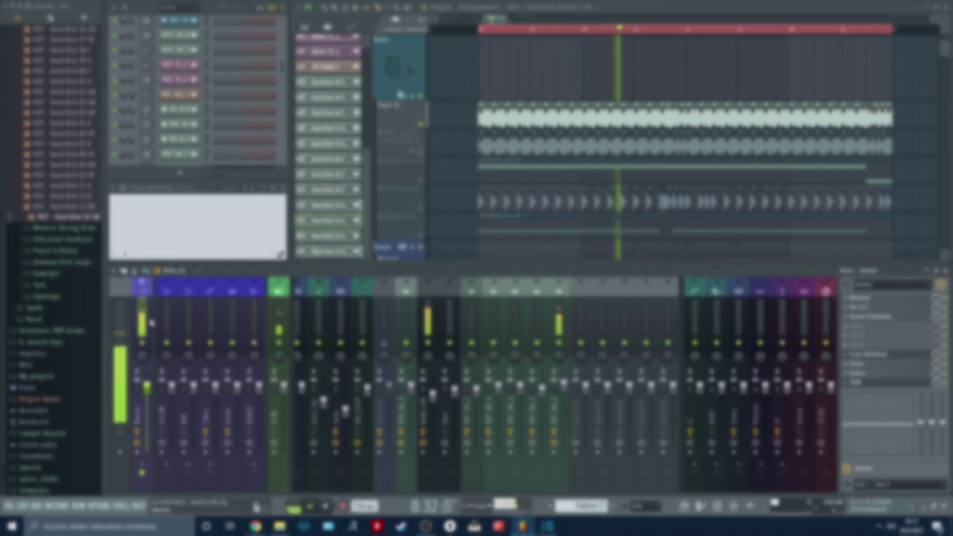
click(874, 383)
drag(887, 139, 444, 158)
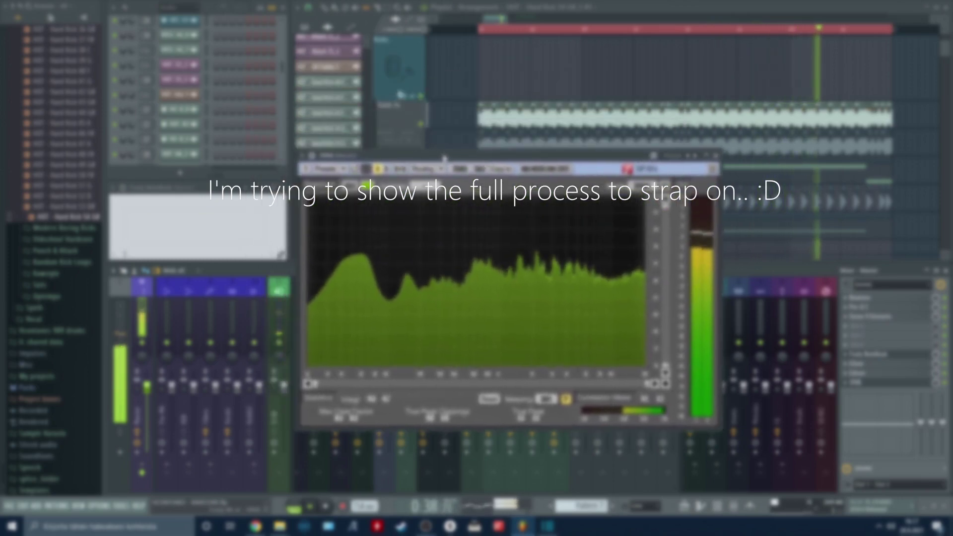
scroll(44, 329, up, 7)
scroll(44, 327, up, 3)
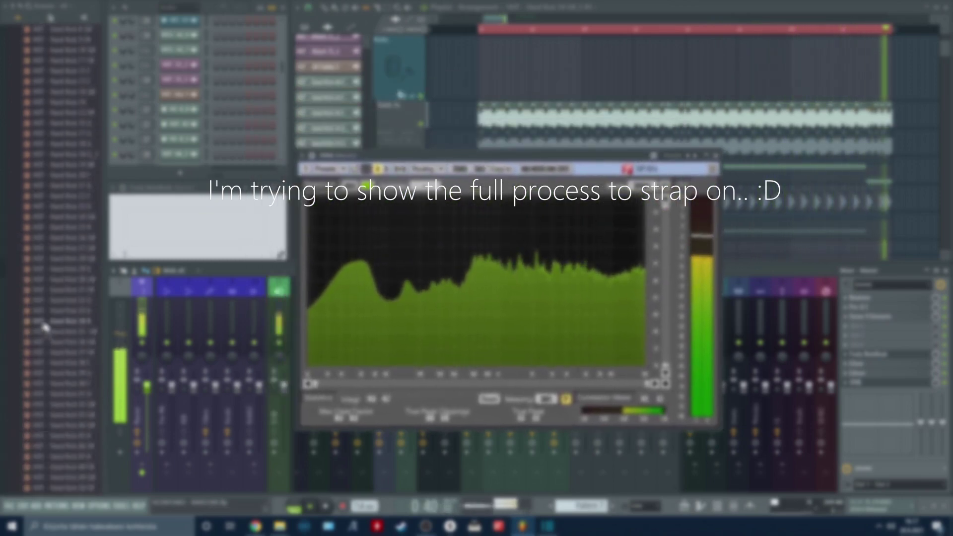
drag(466, 156, 415, 119)
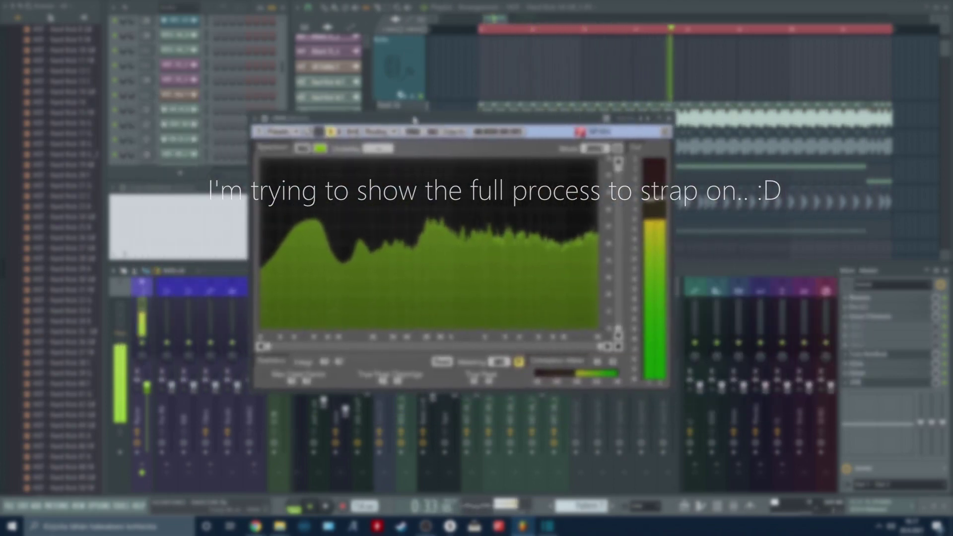
click(312, 221)
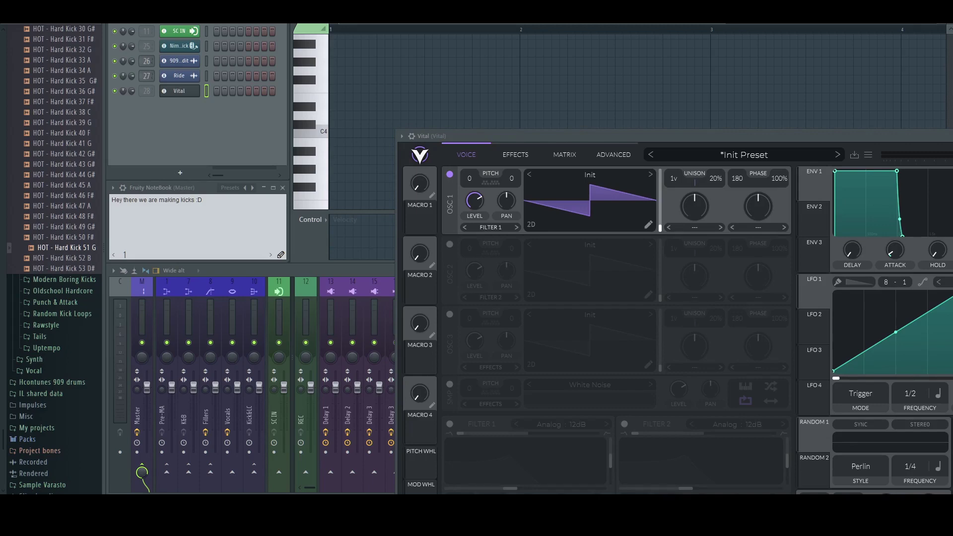
Step: Preview several HOT - Hard Kick reference samples in the browser, including Hard Kick 46 F# and Hard Kick 15 F#
drag(578, 138, 350, 45)
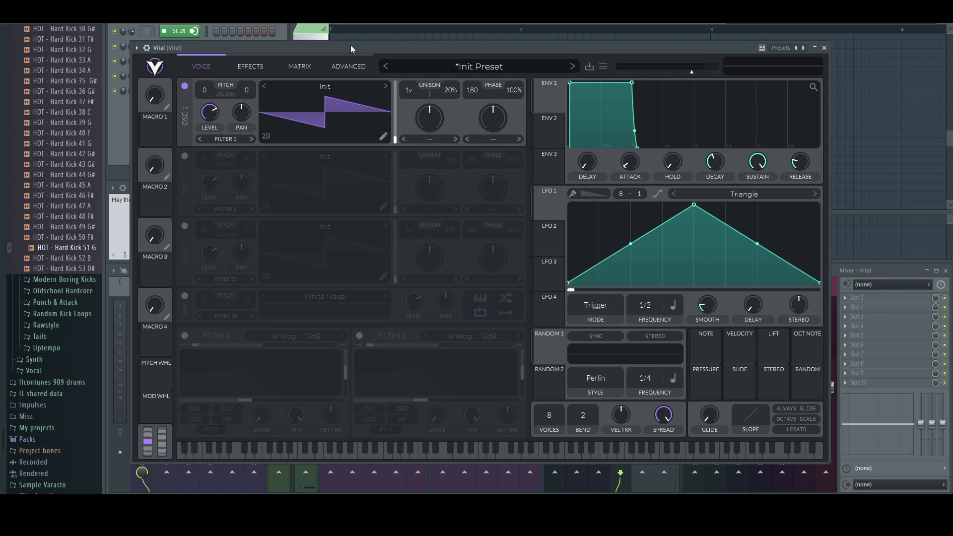
click(66, 238)
click(68, 195)
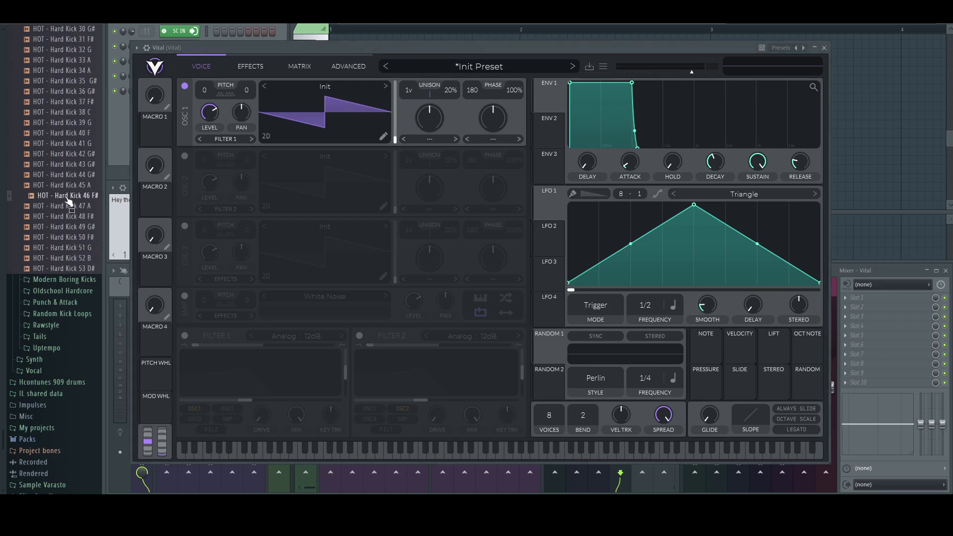
scroll(66, 197, up, 4)
scroll(70, 201, up, 3)
click(69, 196)
click(70, 175)
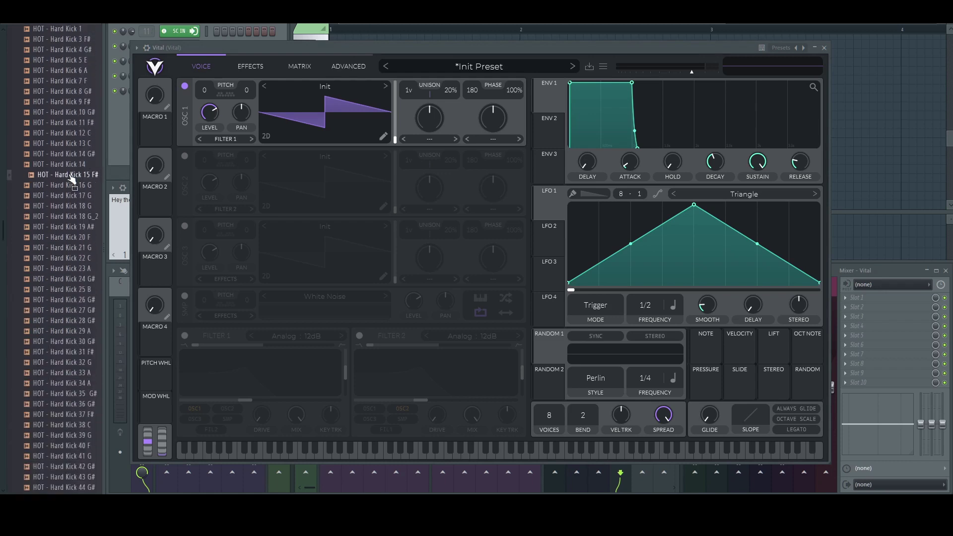
drag(375, 54, 424, 40)
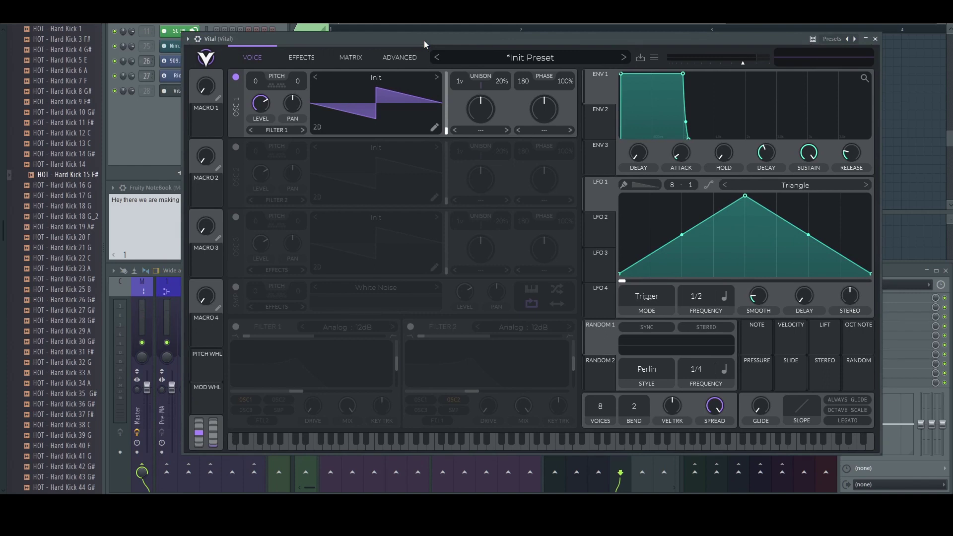
Step: Turn oscillator 1's wavetable into a sine by clearing the waveform and raising only its first harmonic to full
click(434, 127)
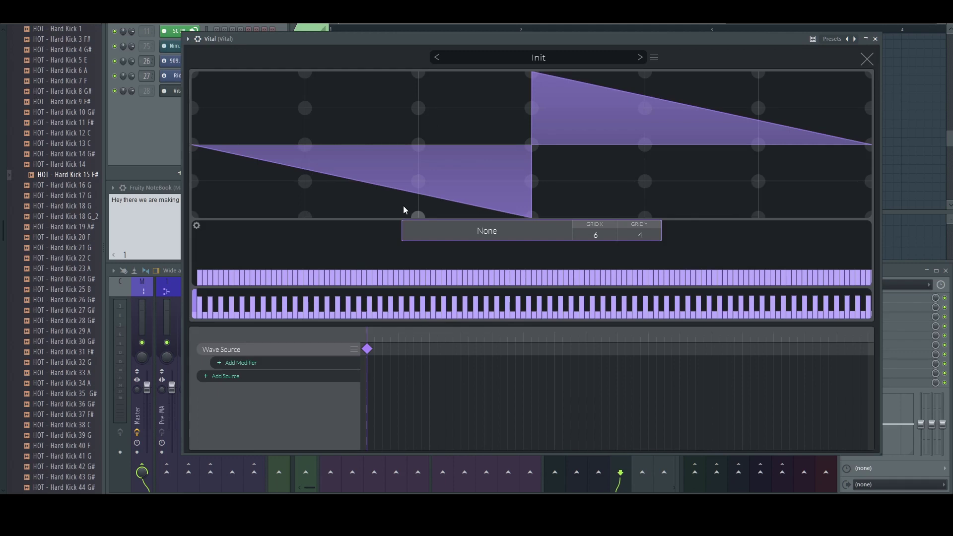
right_click(466, 160)
click(479, 165)
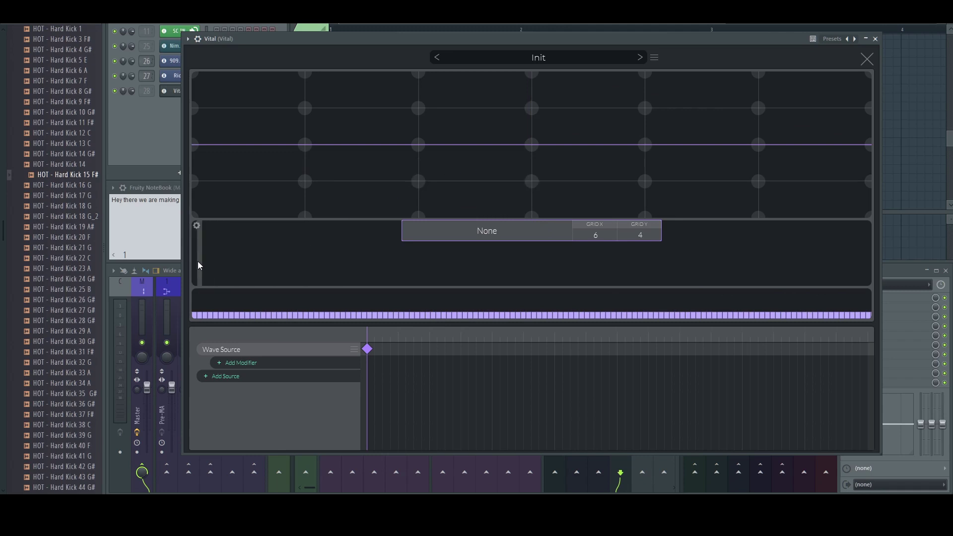
mouse_move(198, 261)
mouse_down()
mouse_move(199, 223)
mouse_move(209, 239)
mouse_move(203, 289)
mouse_move(198, 231)
mouse_up()
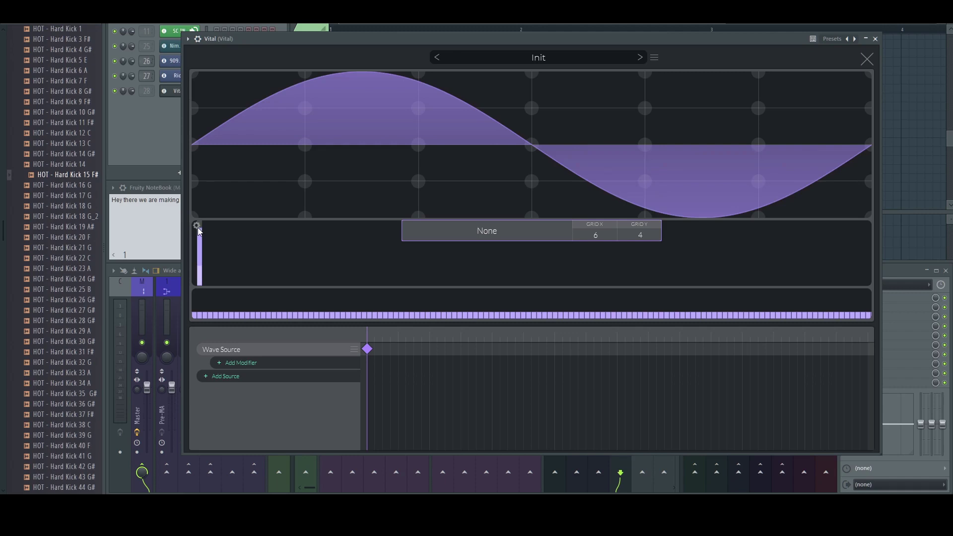
drag(518, 39, 508, 56)
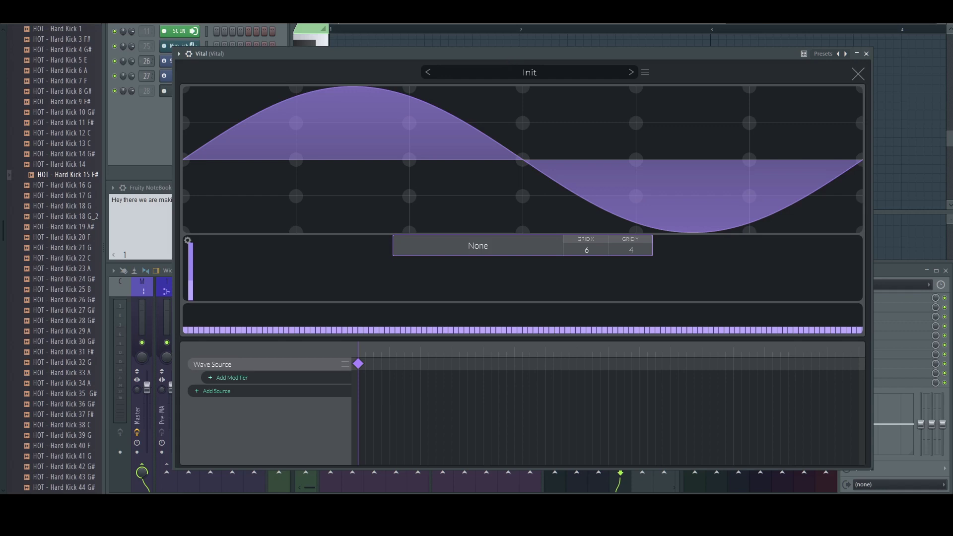
click(860, 80)
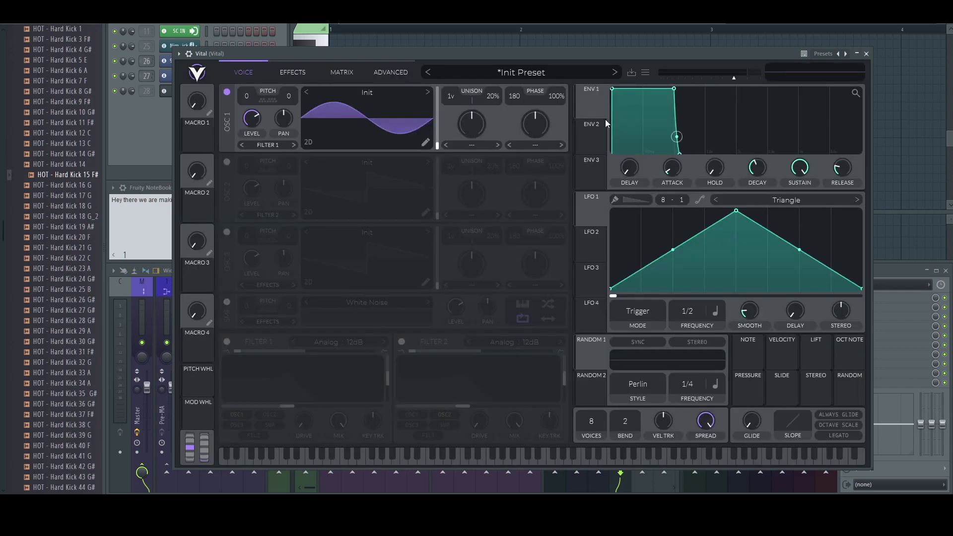
Step: Add a second keyframe about three-quarters along oscillator 1's wave source and add several upper harmonics to its spectrum
click(427, 142)
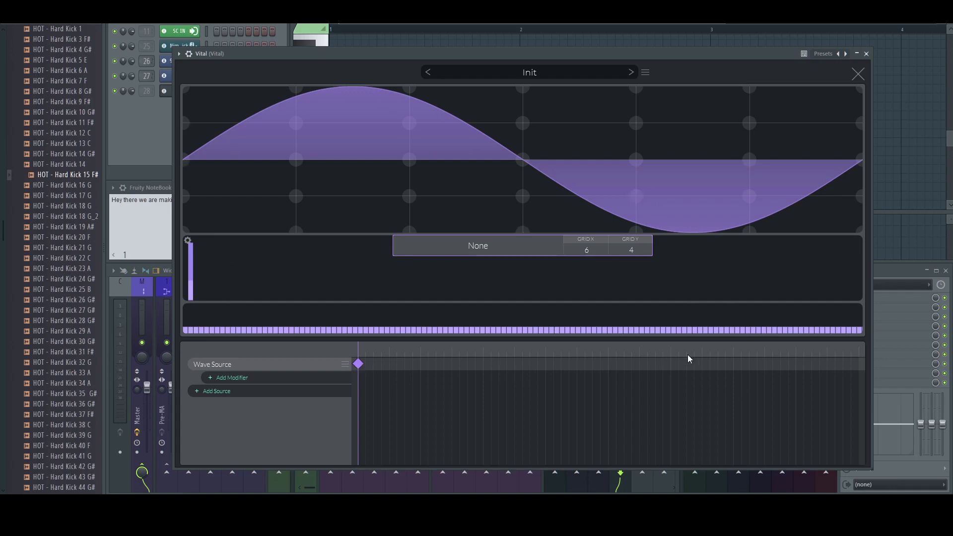
double_click(734, 365)
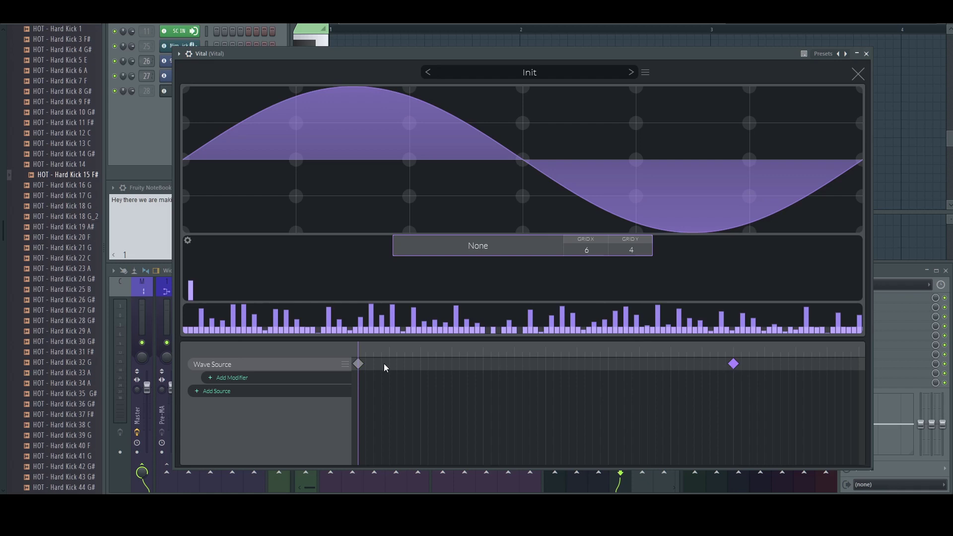
click(223, 258)
click(306, 272)
click(276, 274)
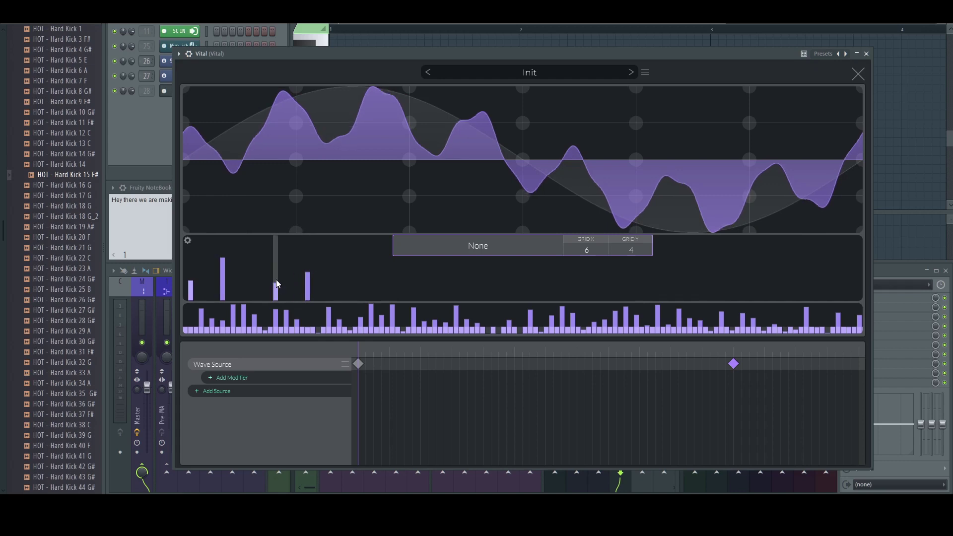
drag(239, 283, 249, 270)
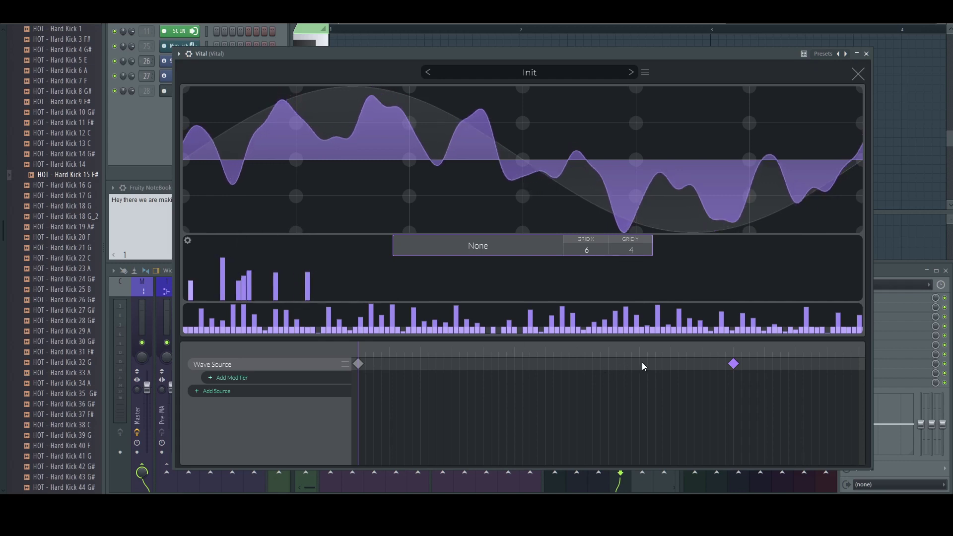
Step: Set the wave source's blending between keyframes to Spectral Blend and return to the main voice view
mouse_move(357, 351)
mouse_down()
mouse_move(738, 354)
mouse_move(346, 357)
mouse_up()
click(502, 246)
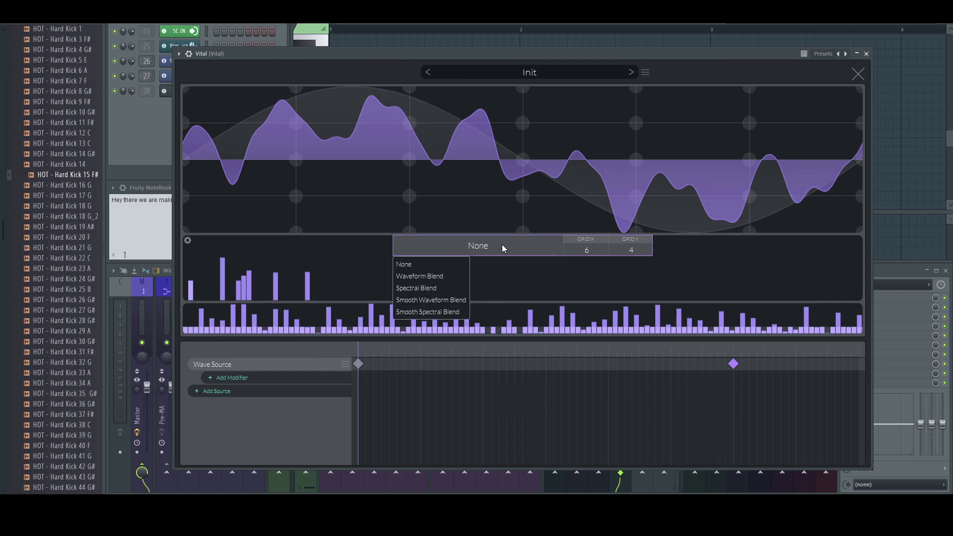
click(431, 288)
mouse_move(356, 349)
mouse_down()
mouse_move(703, 350)
mouse_move(364, 354)
mouse_move(727, 361)
mouse_move(365, 362)
mouse_up()
click(858, 75)
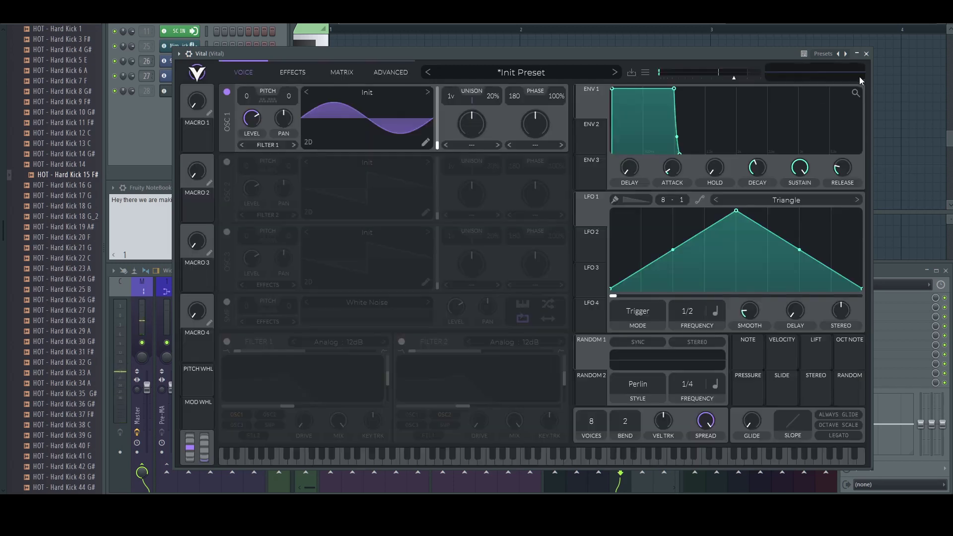
Step: Draw a one-beat G#3 note at the start of Vital's piano roll and audition it
key(space)
click(867, 54)
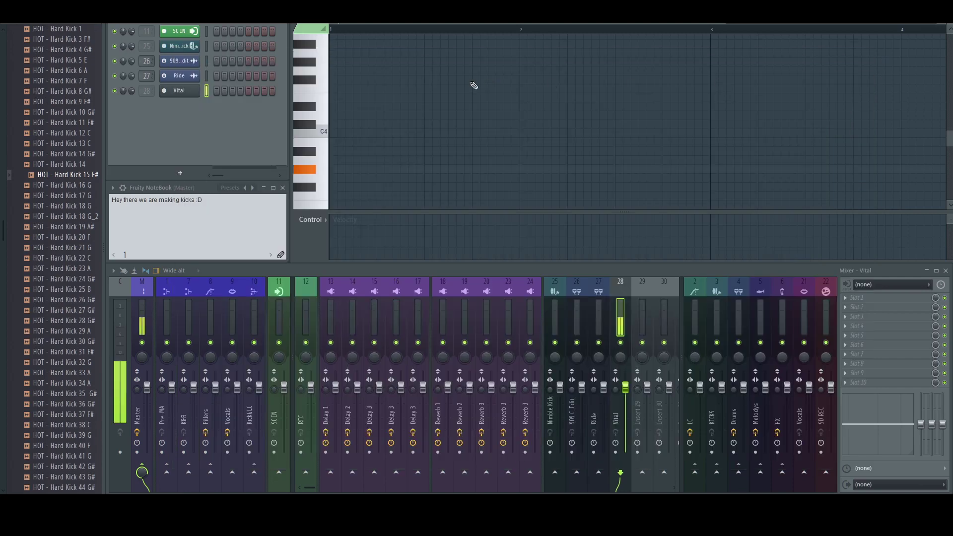
scroll(449, 89, down, 3)
scroll(417, 94, up, 1)
drag(339, 89, 305, 87)
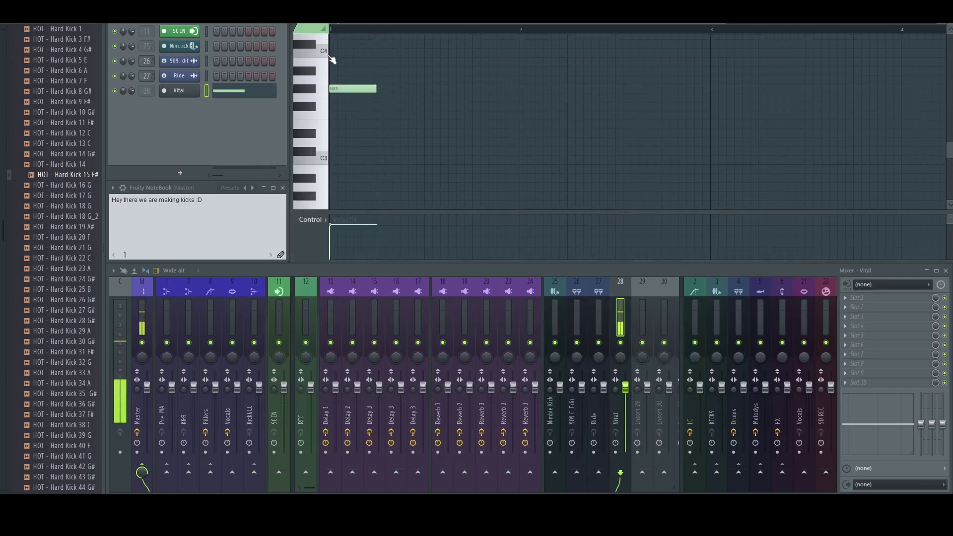
key(space)
key(space)
scroll(423, 93, up, 1)
Step: Loop the first beat of the Harmor clip on the playlist's Vital track and start playback
key(F5)
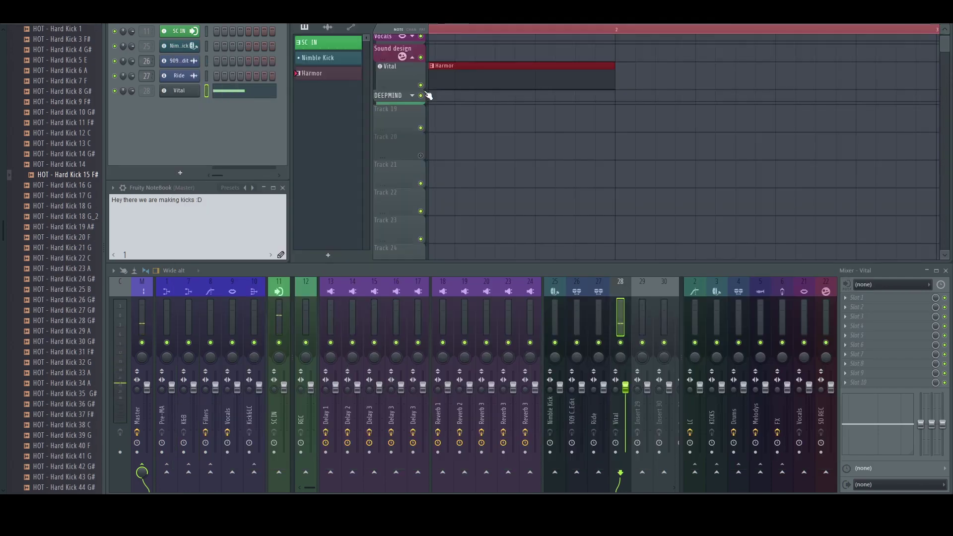
ctrl+click(458, 28)
drag(469, 55, 635, 150)
drag(511, 30, 429, 32)
key(space)
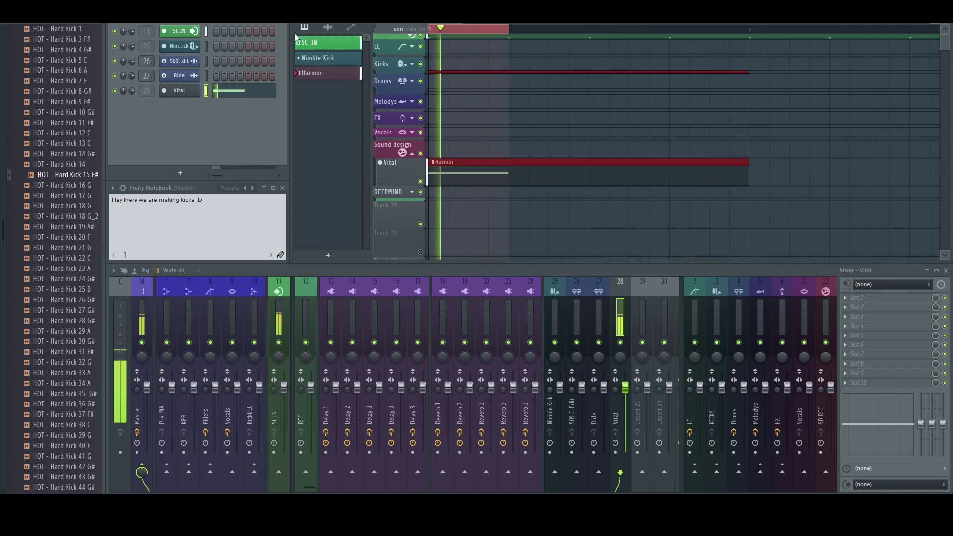
Step: Shape Vital's envelope 2 into a short outward-curved decay with zero sustain
click(173, 90)
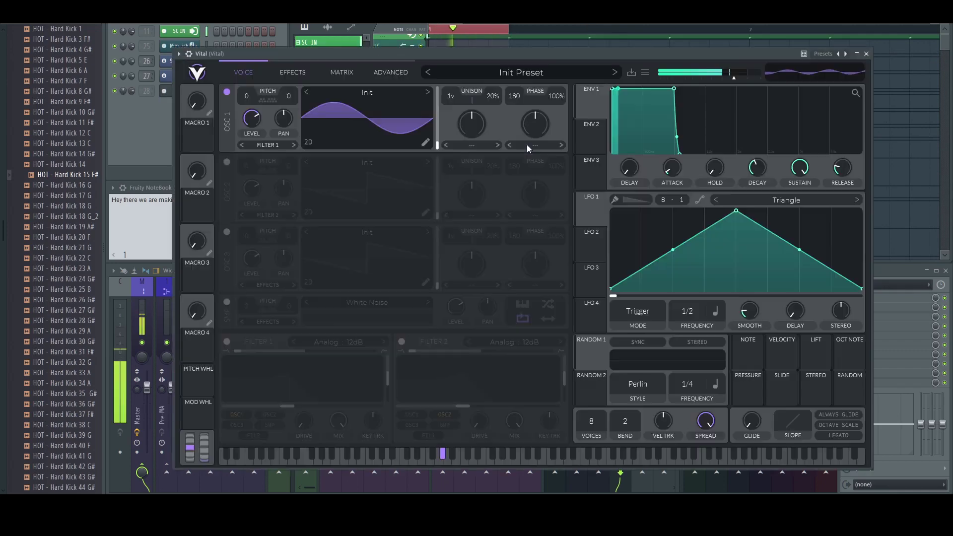
drag(485, 54, 465, 39)
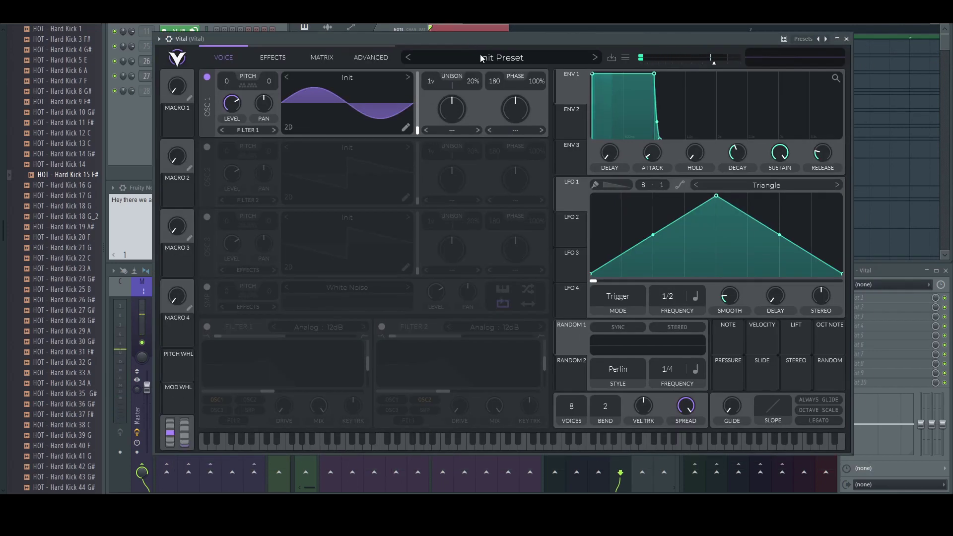
click(579, 121)
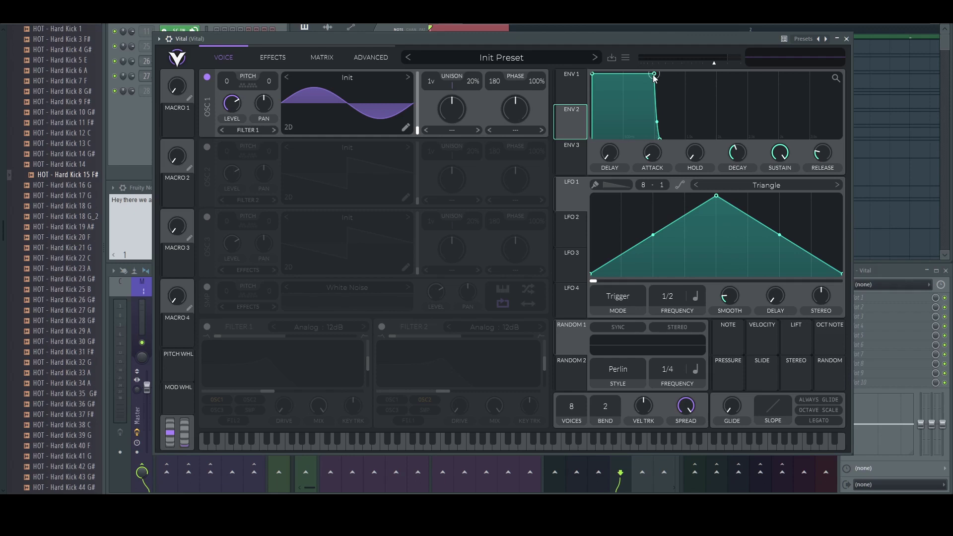
drag(655, 78, 610, 172)
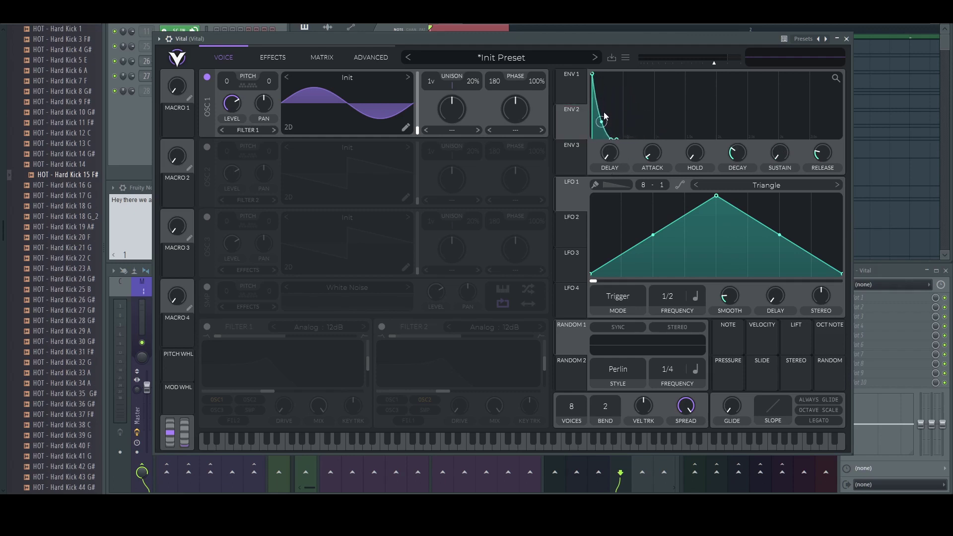
drag(625, 40, 651, 43)
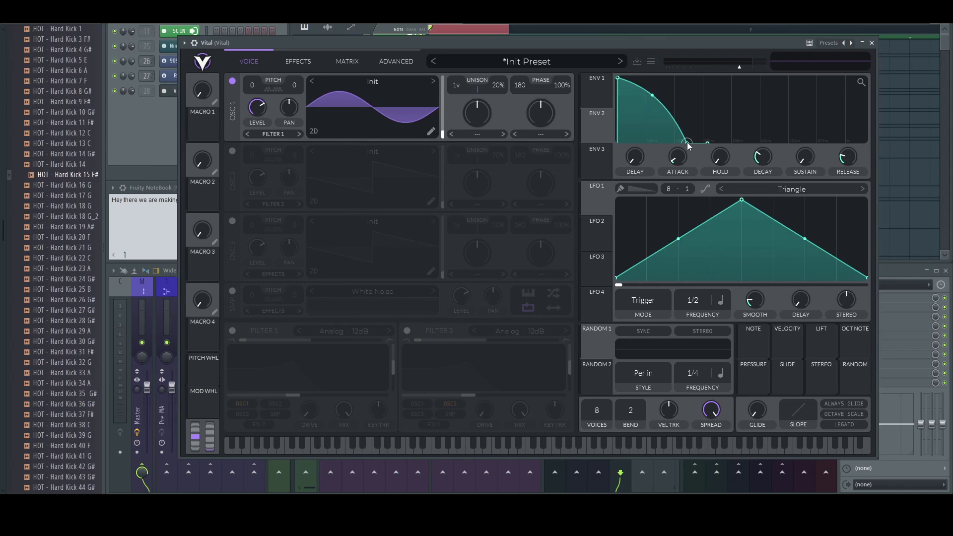
drag(687, 143, 662, 150)
Step: Shape envelope 1 into a very short outward-curved decay with zero sustain while the loop plays
click(598, 100)
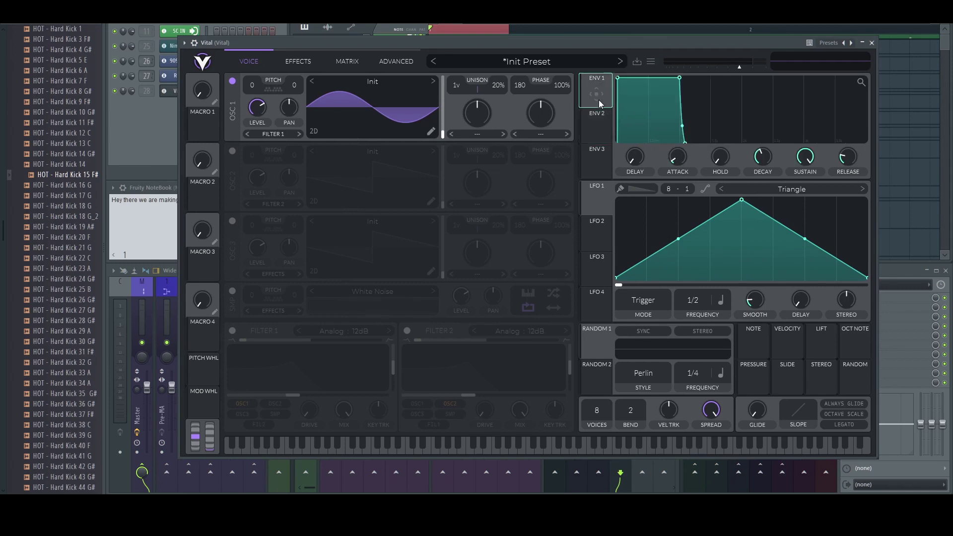
drag(673, 90, 632, 173)
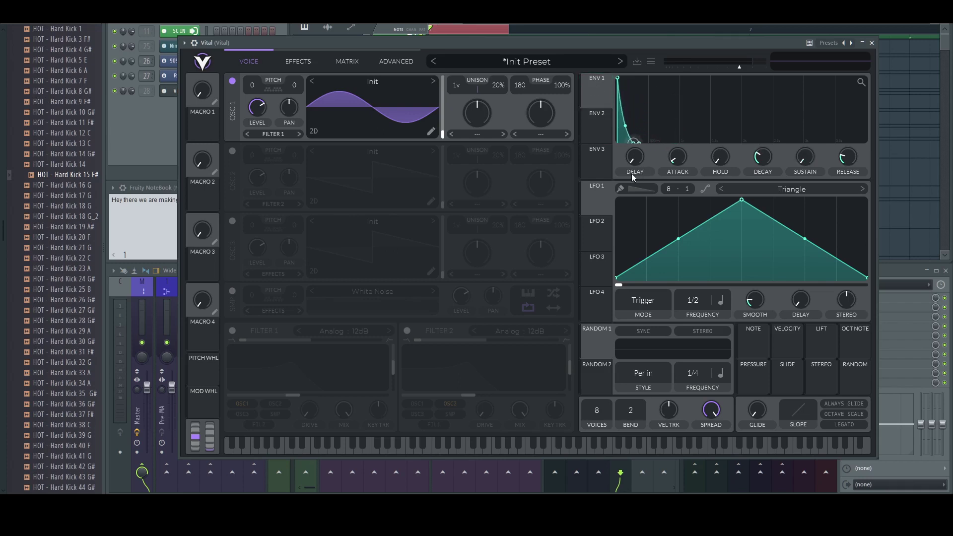
drag(594, 40, 583, 59)
key(space)
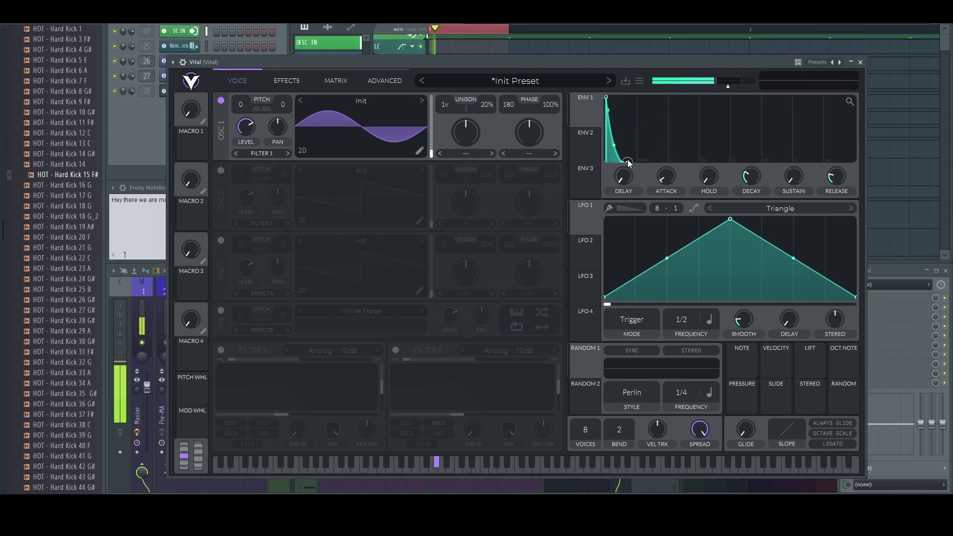
drag(621, 165, 627, 110)
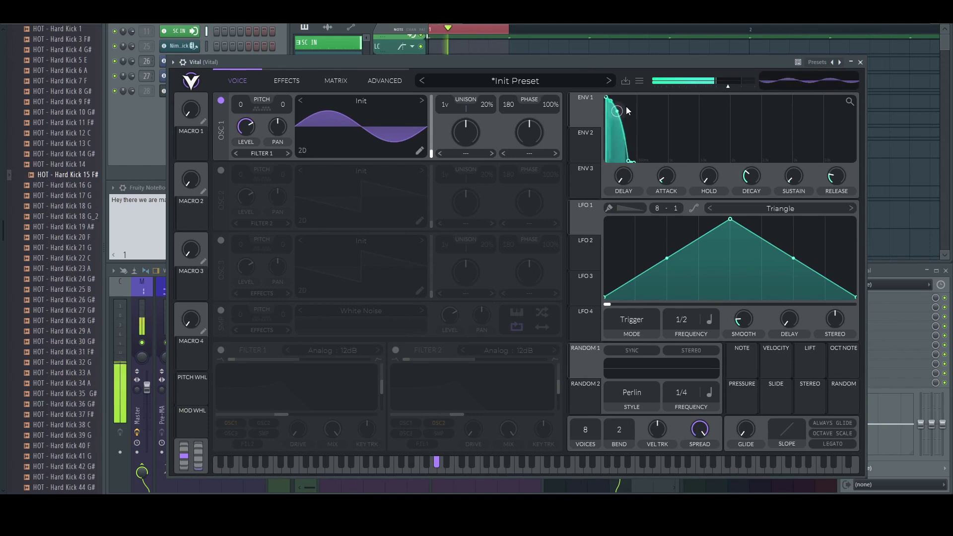
Step: Raise oscillator 1's wavetable position to its maximum and stop playback
drag(430, 153, 418, 71)
key(space)
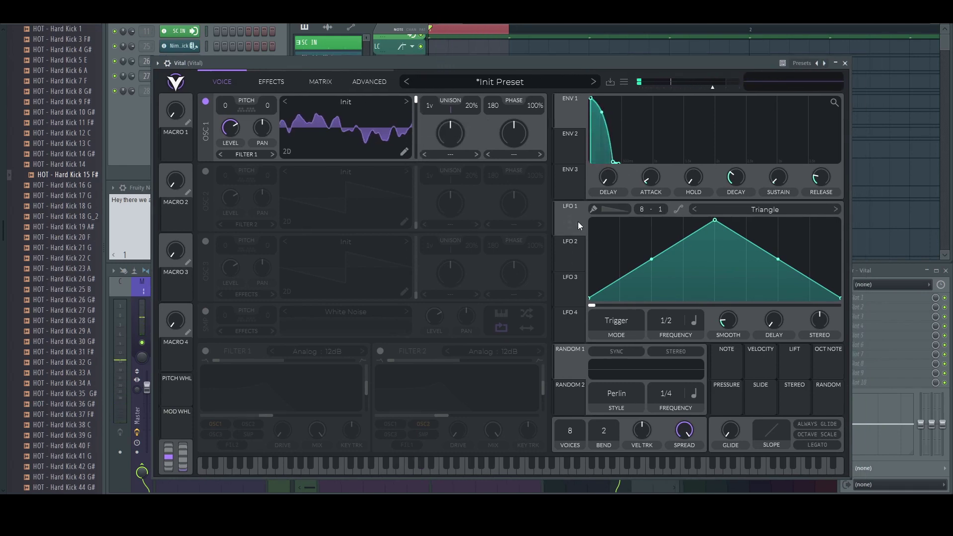
Step: Reshape LFO 1 into a steep inward-curved decay that reaches zero before mid-cycle, and assign it to oscillator 1's wavetable position
drag(715, 220, 569, 213)
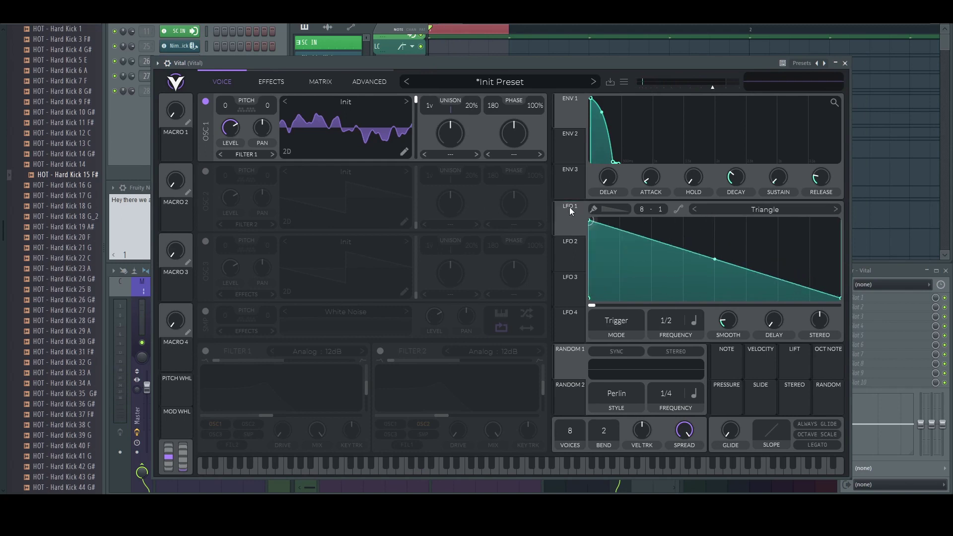
double_click(703, 291)
drag(703, 290, 684, 298)
drag(630, 270, 632, 270)
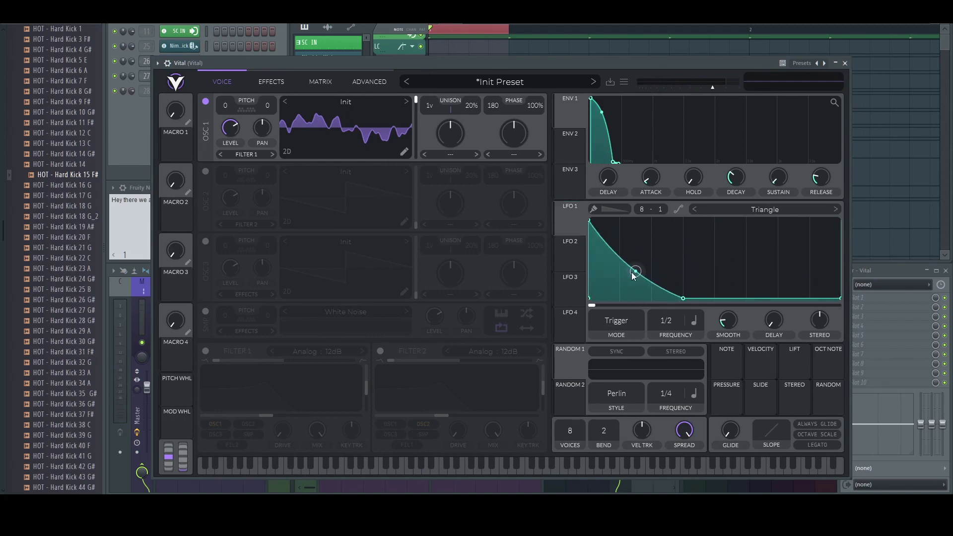
key(space)
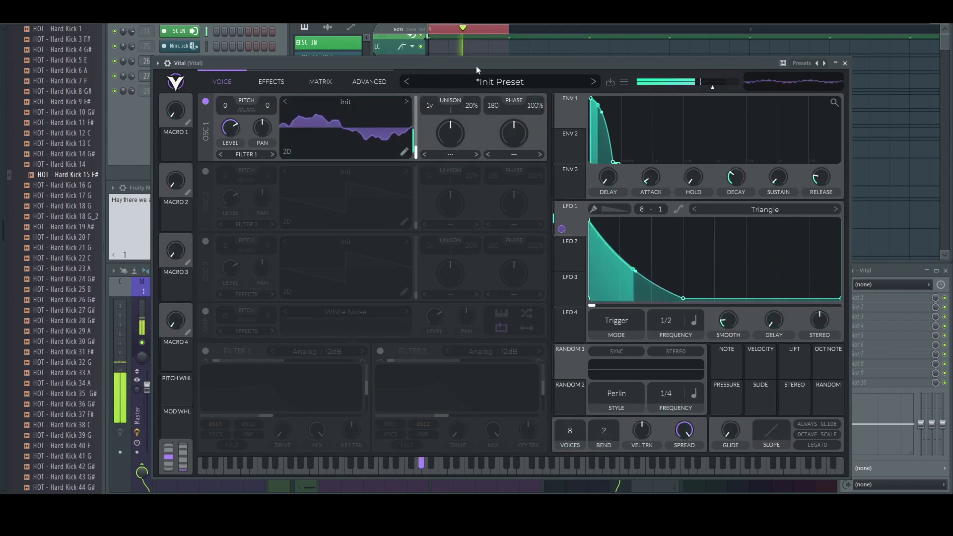
drag(636, 272, 631, 292)
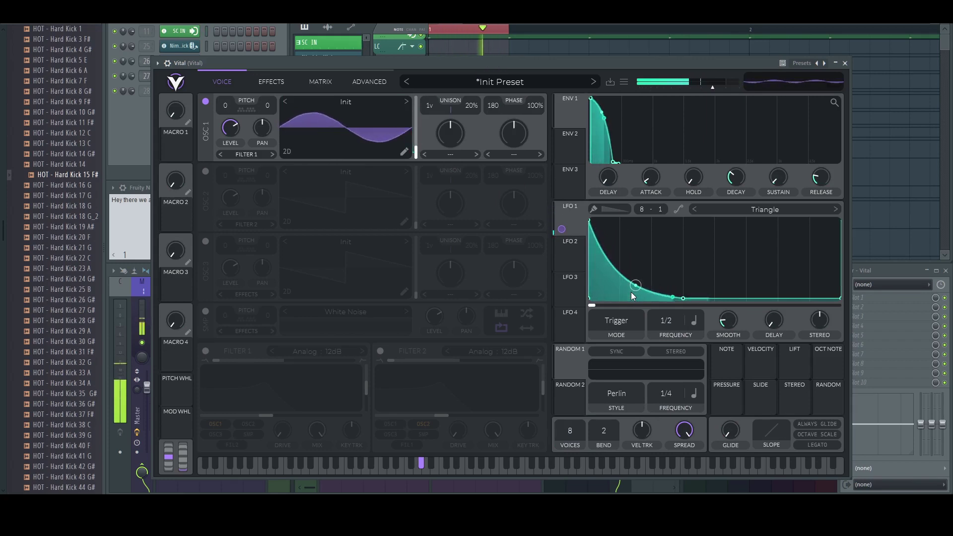
key(space)
Step: Bend envelope 2's decay strongly inward for a fast initial drop
drag(346, 64, 354, 48)
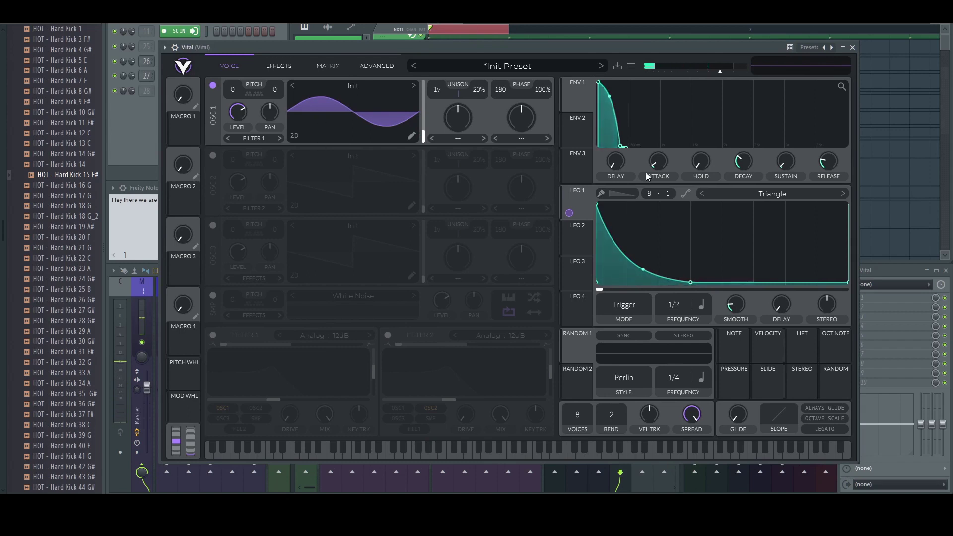
click(587, 118)
drag(618, 108, 614, 152)
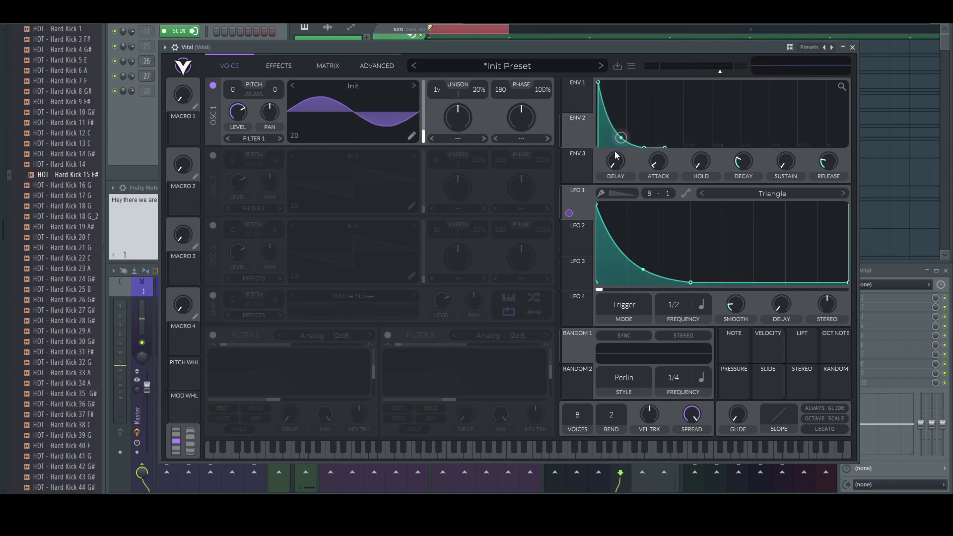
Step: Route Env 2 to Voice Transpose in the modulation matrix with a moderate positive amount, and shorten envelope 2's decay
click(326, 68)
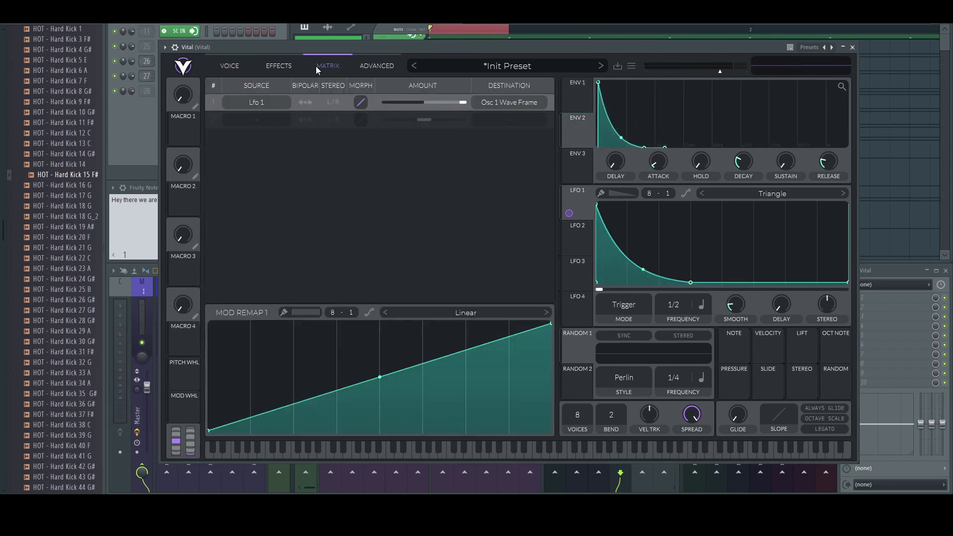
click(247, 122)
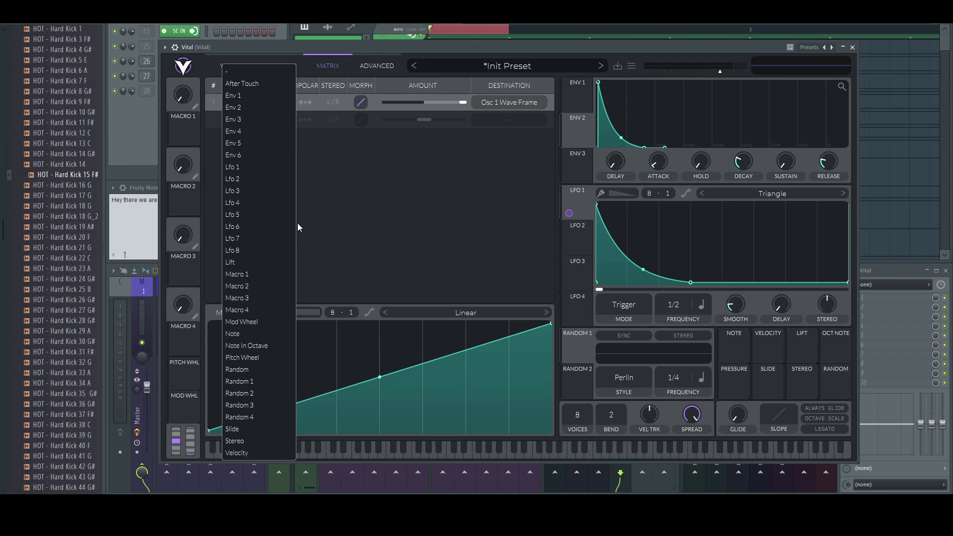
click(249, 111)
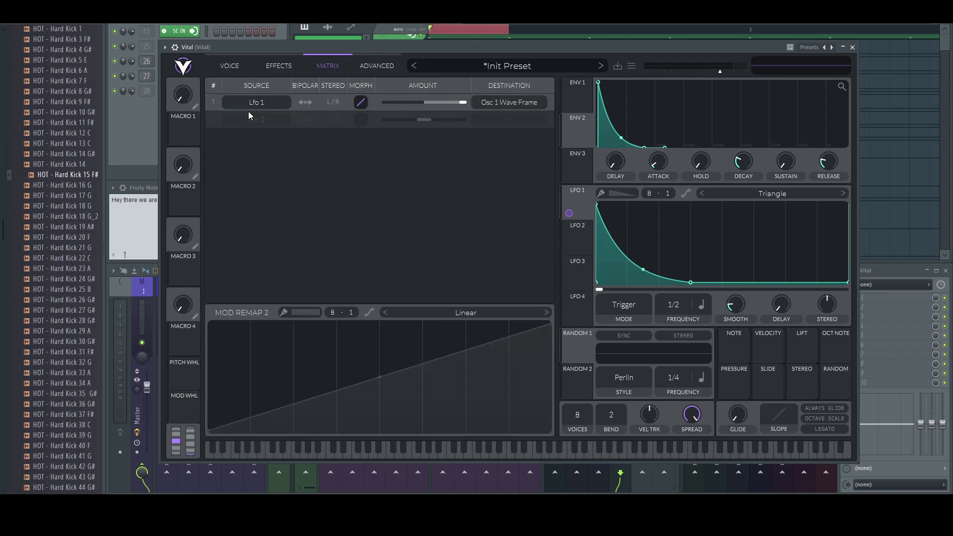
click(511, 120)
click(504, 145)
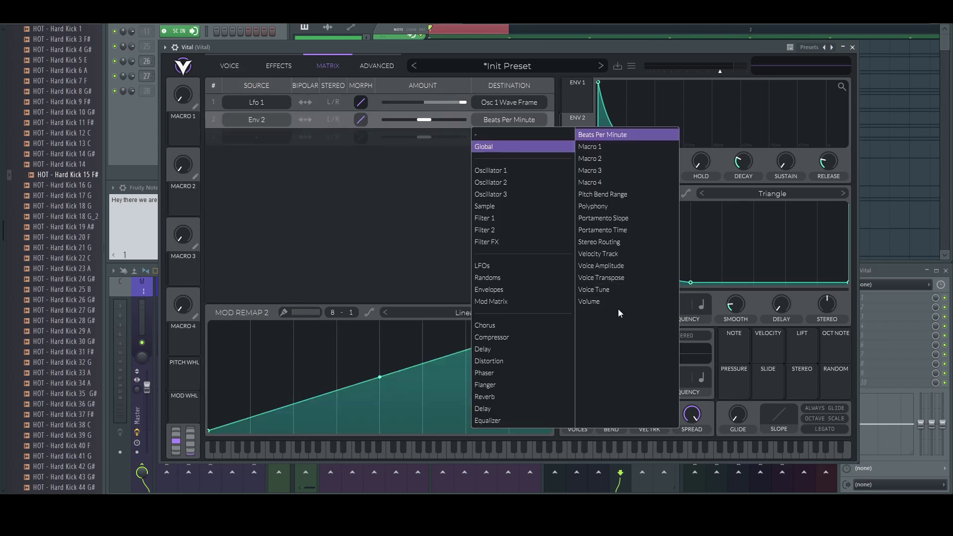
click(602, 278)
drag(341, 55, 368, 55)
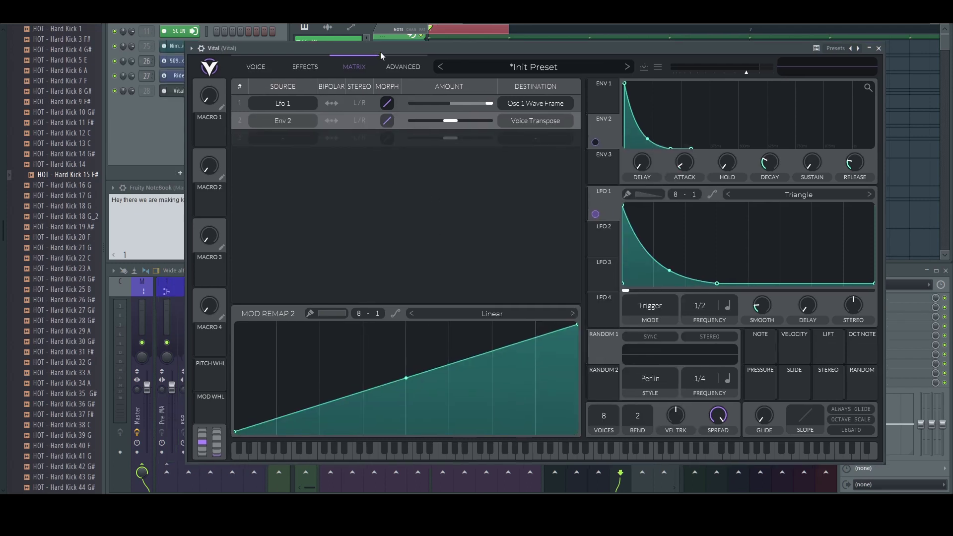
drag(452, 121, 478, 121)
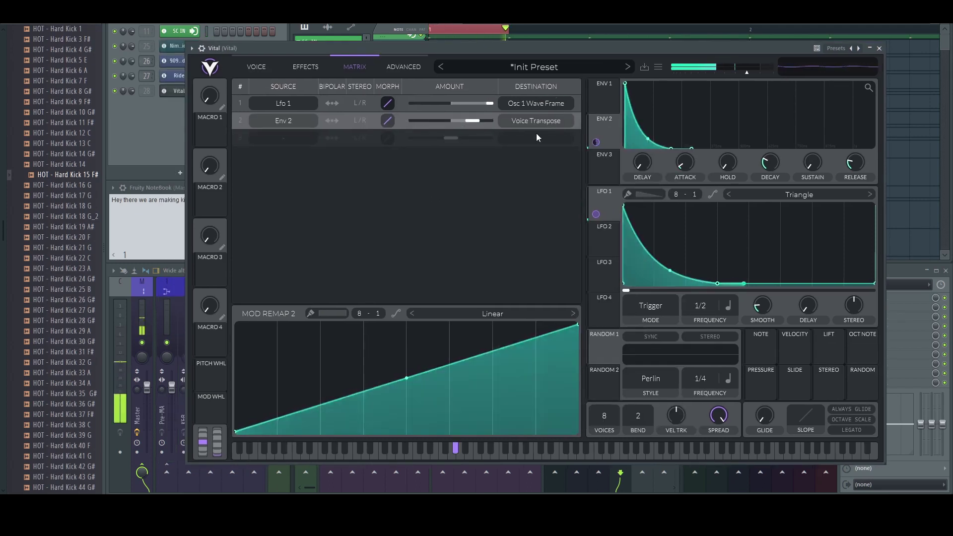
drag(671, 148, 654, 156)
Step: Route oscillator 1 to Filter 1+2 and enable filter 1 as Analog B/P/N with a slightly raised cutoff
drag(558, 47, 527, 54)
click(227, 73)
drag(289, 56, 320, 56)
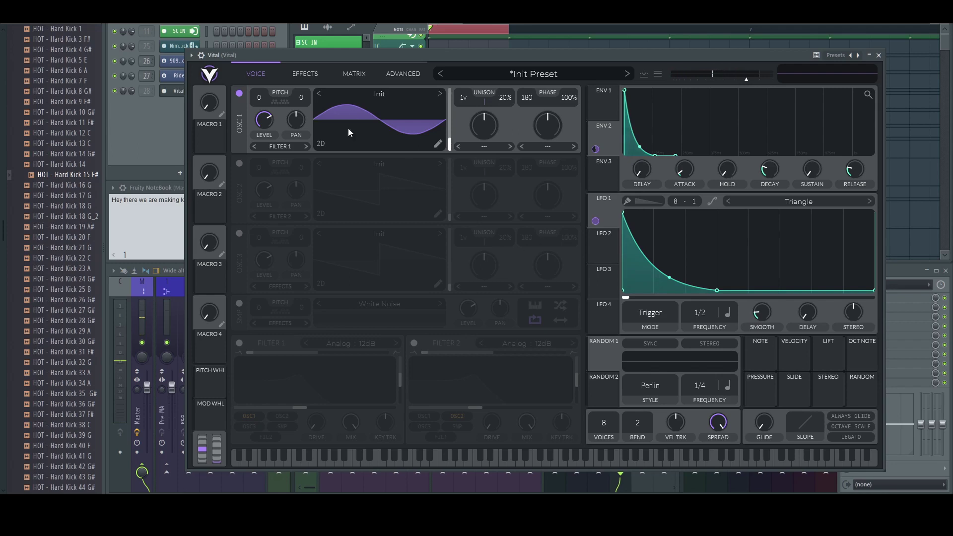
click(295, 146)
click(282, 184)
click(239, 343)
click(354, 343)
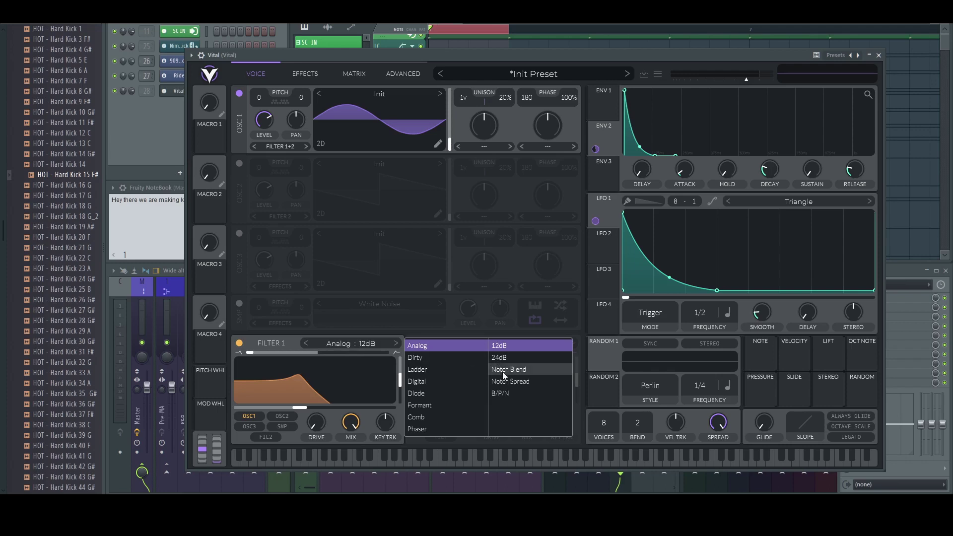
click(505, 396)
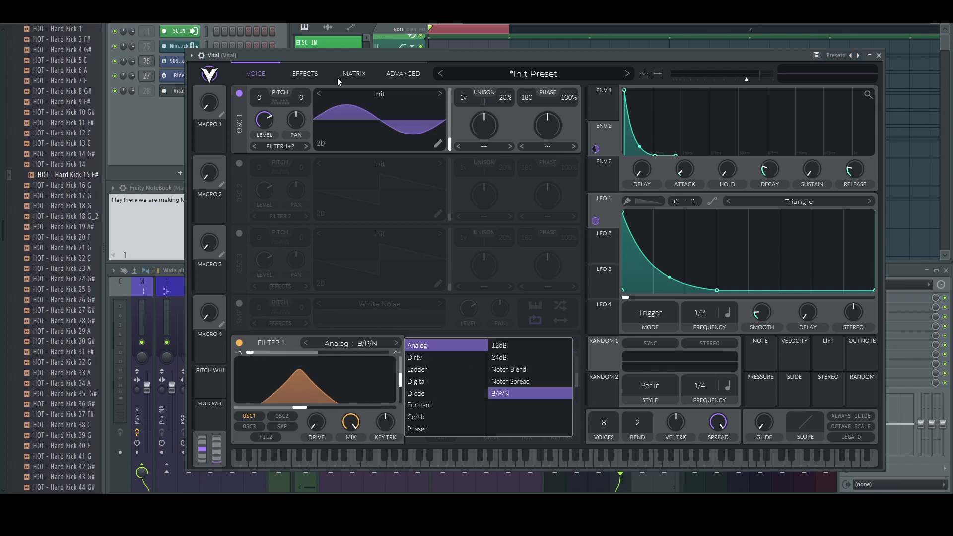
drag(343, 58, 327, 48)
drag(283, 397, 301, 397)
Step: Enable the distortion effect with full drive, the Hard Clip type and its filter set to Pre
click(289, 64)
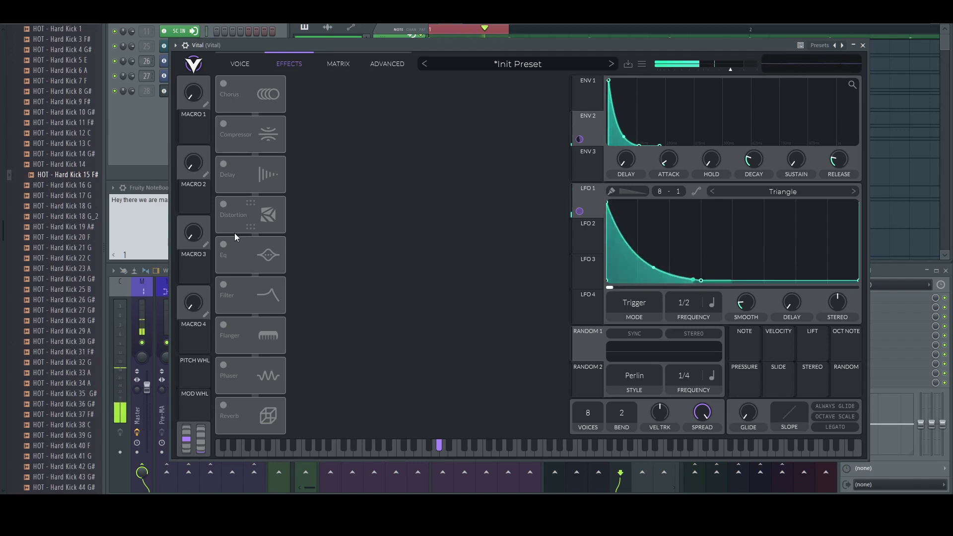
click(223, 204)
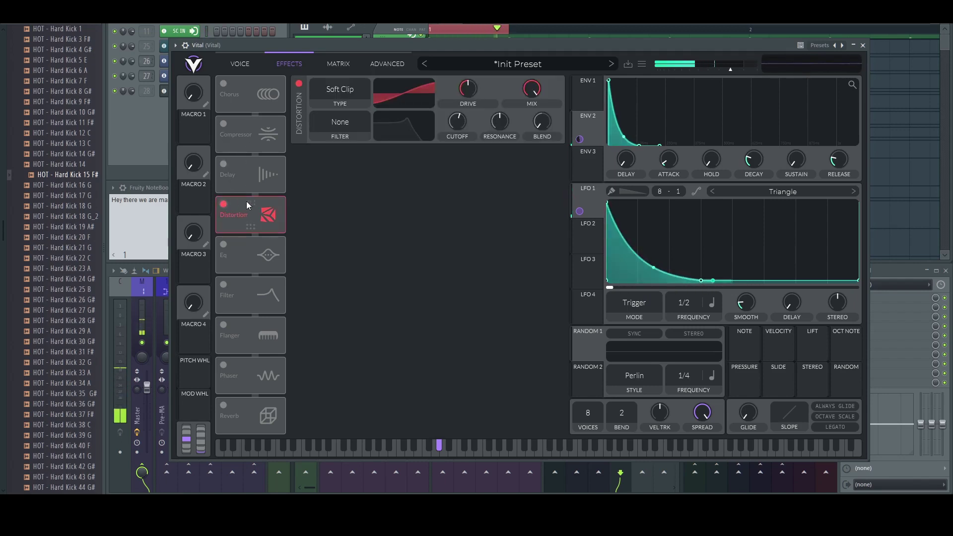
click(348, 87)
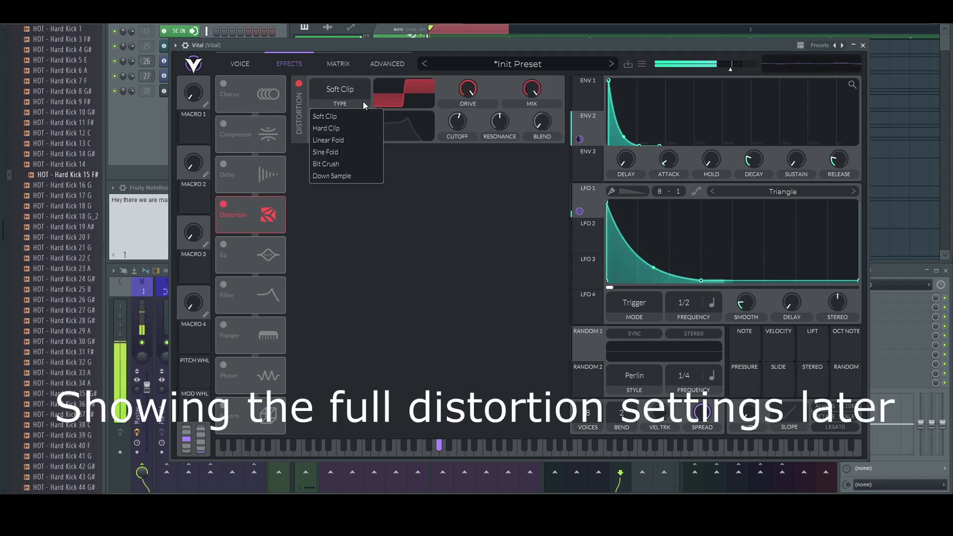
click(347, 129)
click(350, 124)
click(344, 155)
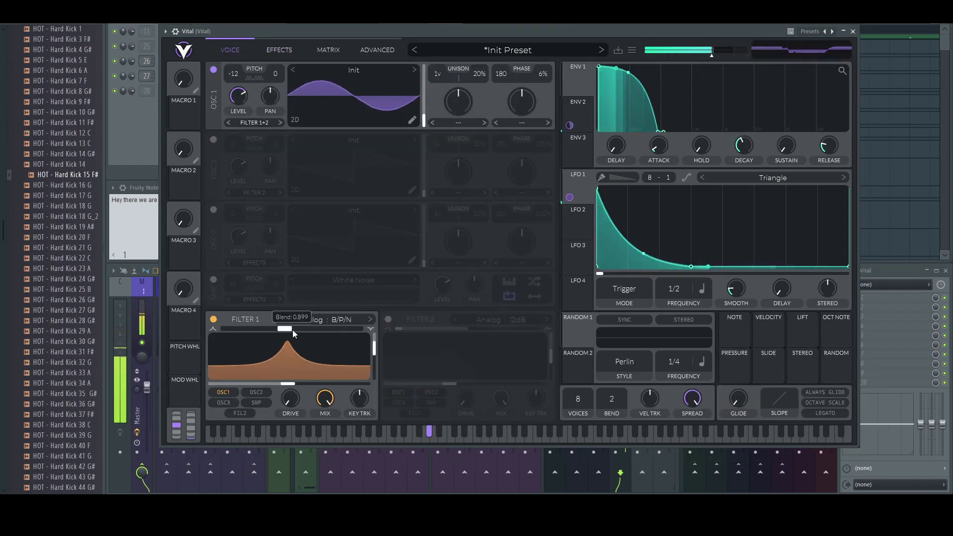
Step: Lower filter 1's blend to its minimum
drag(291, 331, 192, 331)
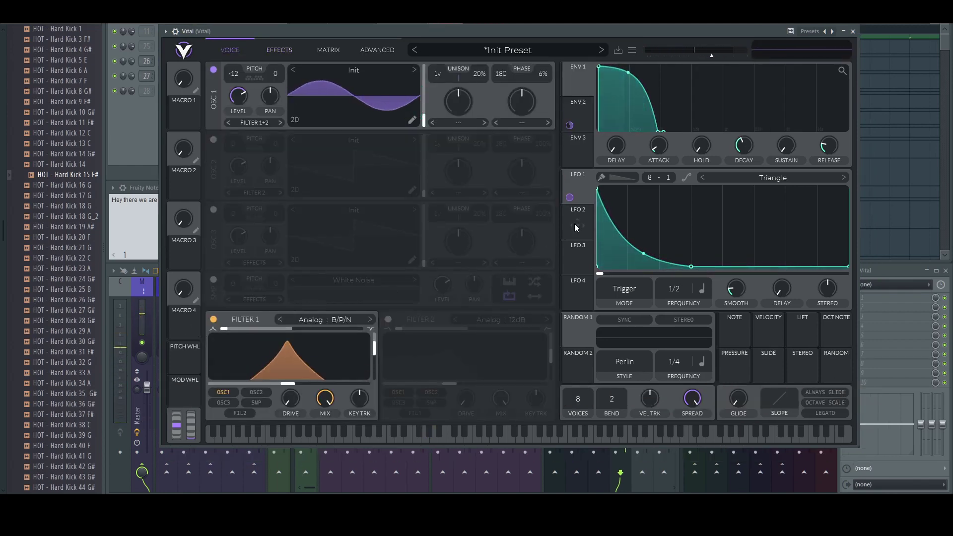
drag(576, 227, 229, 334)
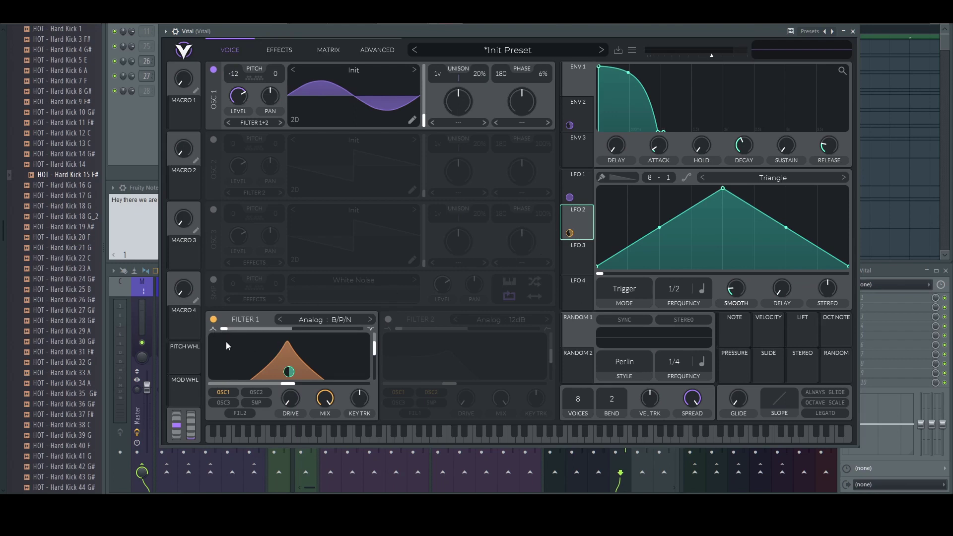
key(space)
right_click(293, 387)
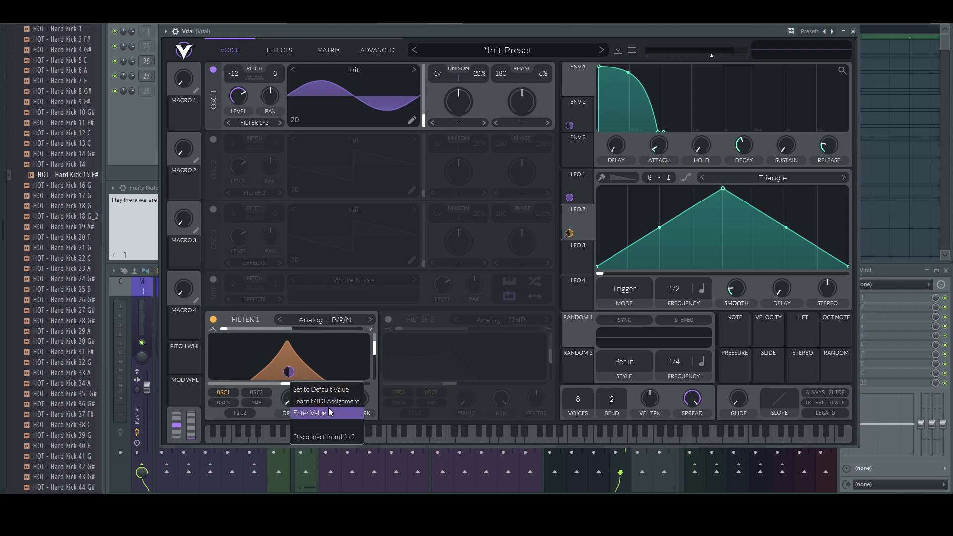
click(324, 437)
Step: Assign LFO 2 to filter 1's blend and switch LFO 2 to Envelope mode
drag(577, 226, 251, 376)
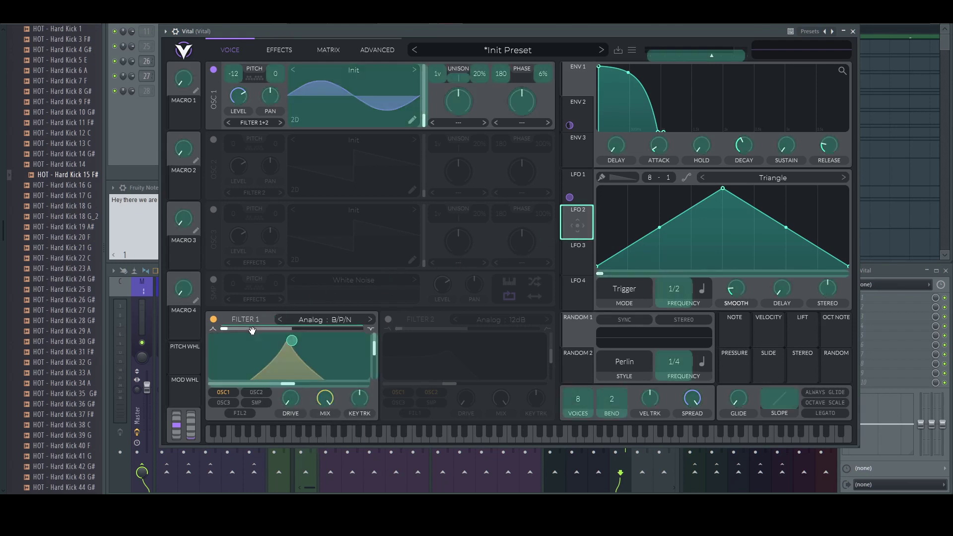
drag(252, 330, 252, 331)
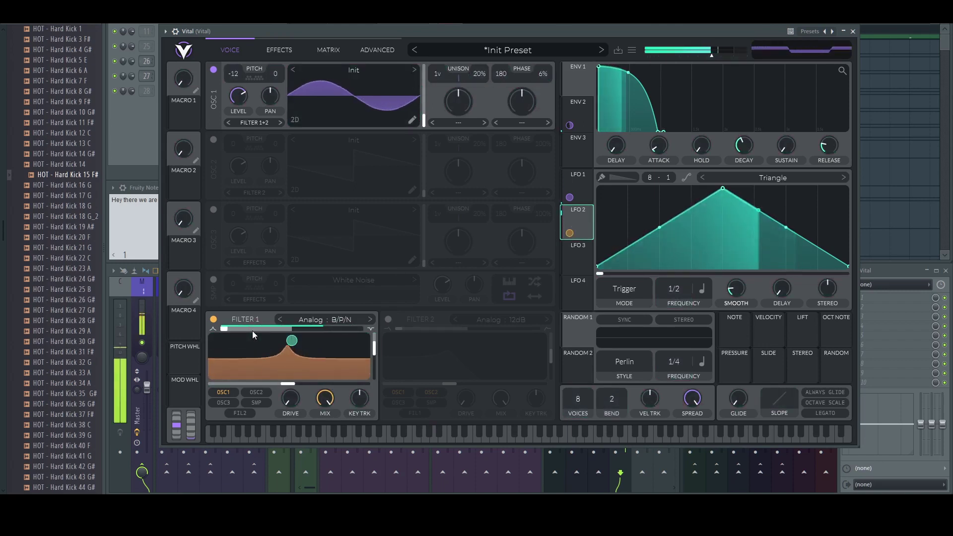
click(628, 291)
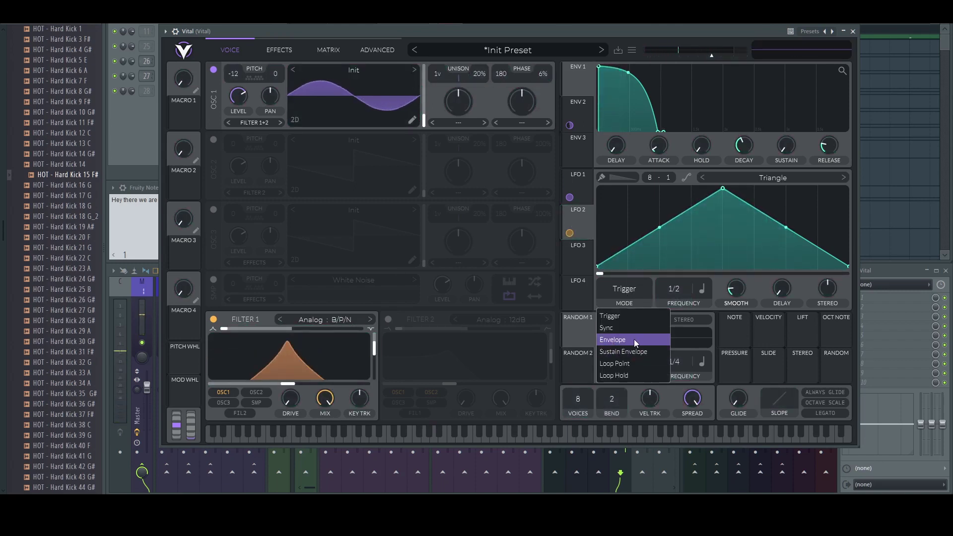
click(633, 338)
Step: Switch LFO 1 to Envelope mode as well
click(593, 197)
click(634, 293)
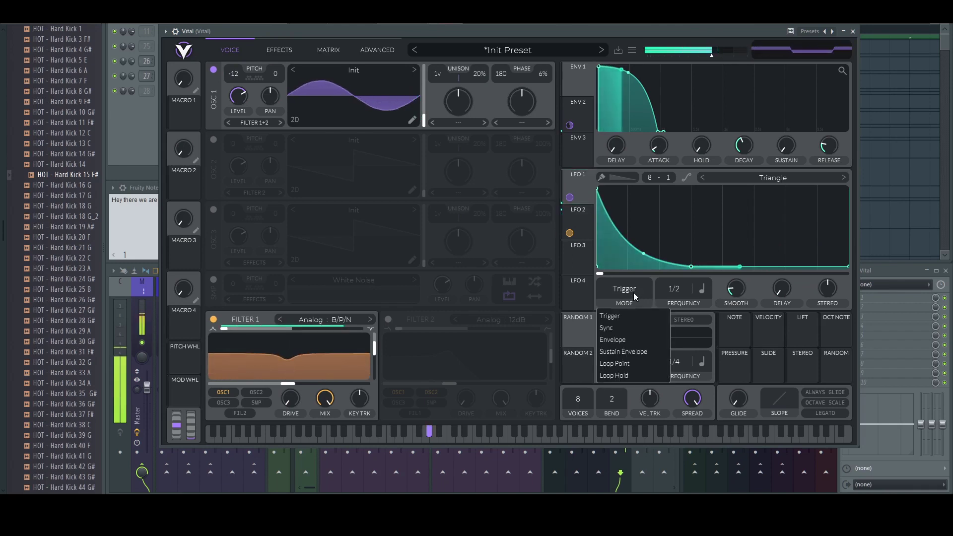
click(639, 341)
Step: Add a point to LFO 2 so its rise starts after a short flat section, and set filter 1's cutoff to about 20.89 semitones
click(579, 216)
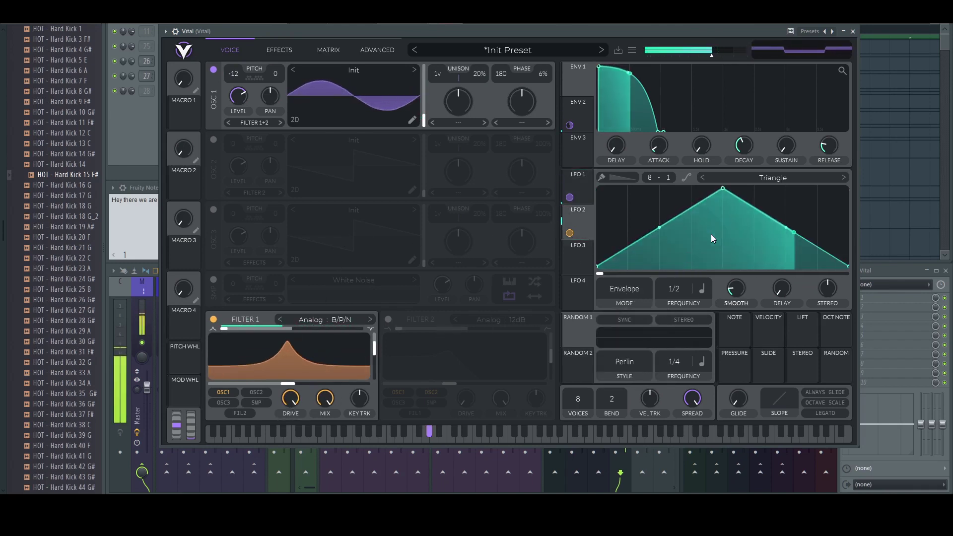
double_click(630, 265)
drag(631, 267, 630, 278)
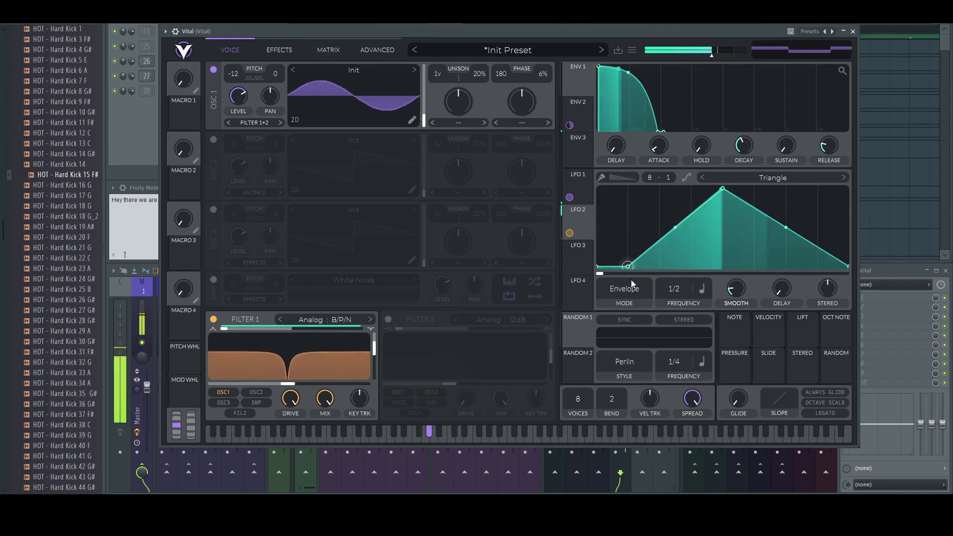
mouse_move(293, 388)
mouse_down()
mouse_move(279, 386)
mouse_move(305, 385)
mouse_up()
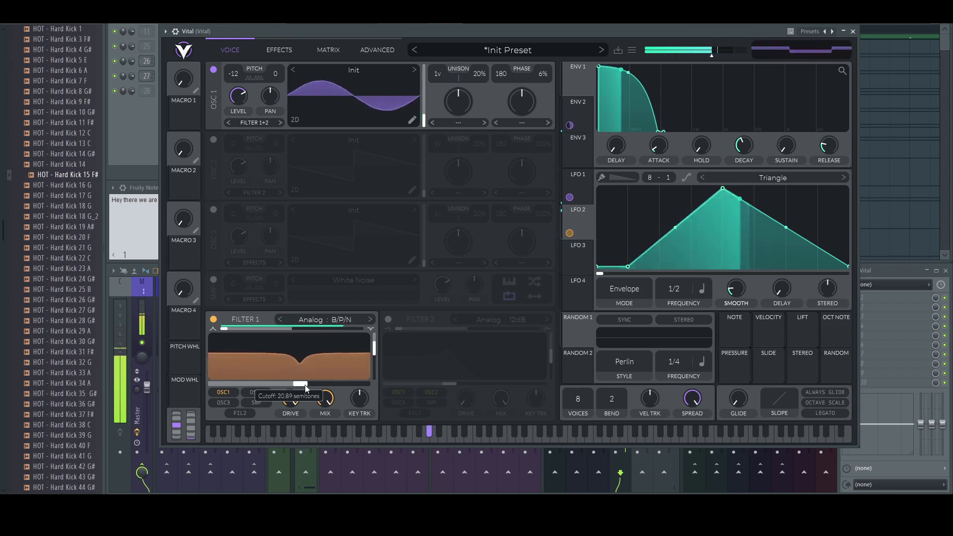
Step: Soften the inward curve of envelope 2's decay and bow LFO 2's rising segment outward
click(584, 113)
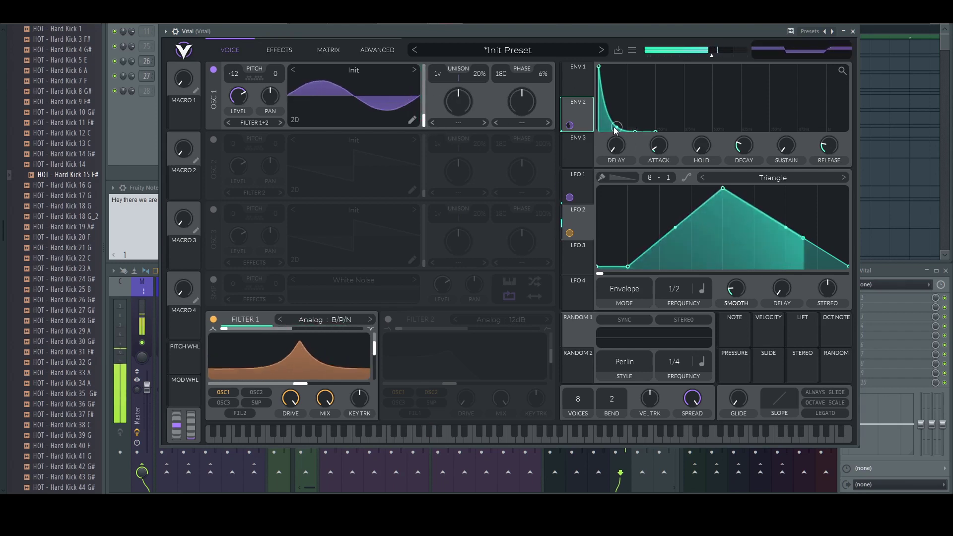
drag(616, 127, 616, 115)
drag(676, 229, 670, 176)
Step: Enable filter 2, raise its drive to maximum and increase its cutoff
click(388, 319)
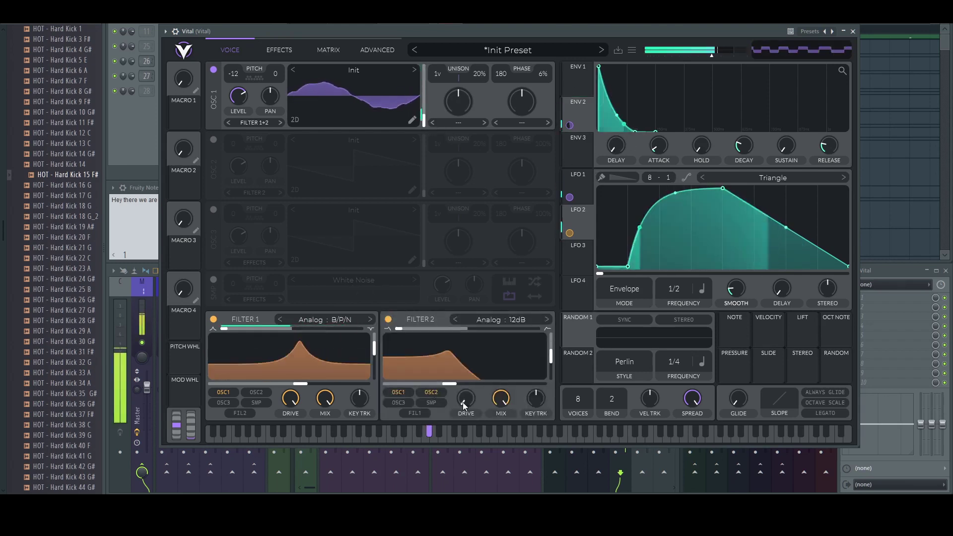
drag(466, 400, 465, 355)
drag(450, 383, 491, 384)
Step: Audition several filter types on filter 2 while the loop plays
click(502, 320)
click(680, 334)
click(651, 369)
click(548, 319)
click(549, 318)
click(548, 319)
click(548, 319)
click(548, 319)
click(527, 319)
click(583, 373)
mouse_move(569, 322)
click(666, 354)
Step: Settle filter 2 on Analog Notch Spread with a low blend, a mid-range cutoff and 63.90% resonance
drag(402, 329, 448, 332)
drag(489, 383, 468, 383)
click(547, 319)
mouse_move(435, 329)
mouse_down()
mouse_move(420, 330)
mouse_move(435, 330)
mouse_up()
mouse_move(471, 383)
mouse_down()
mouse_move(483, 383)
mouse_move(453, 387)
mouse_move(472, 386)
mouse_move(457, 387)
mouse_move(463, 393)
mouse_up()
drag(550, 347, 551, 356)
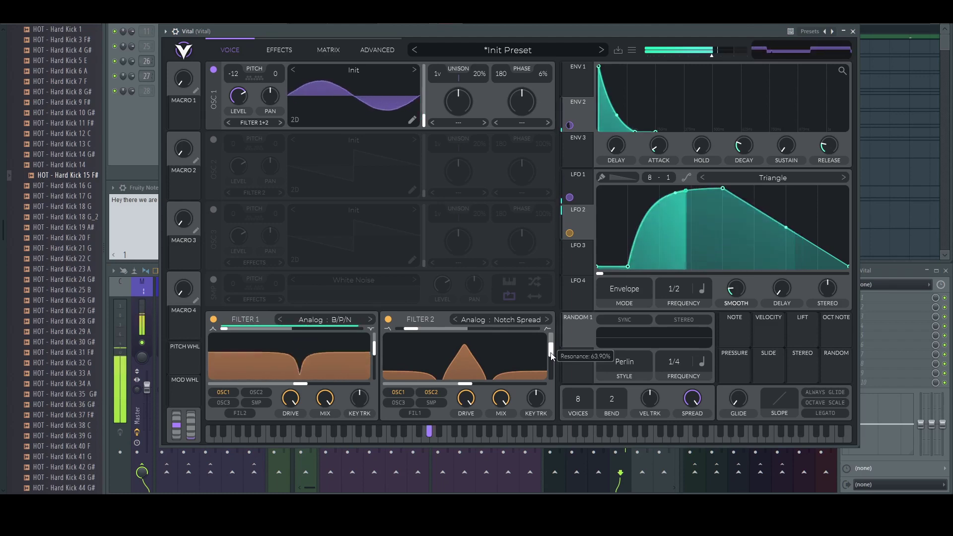
Step: Assign LFO 1 to filter 1's cutoff and open the effects page
click(576, 189)
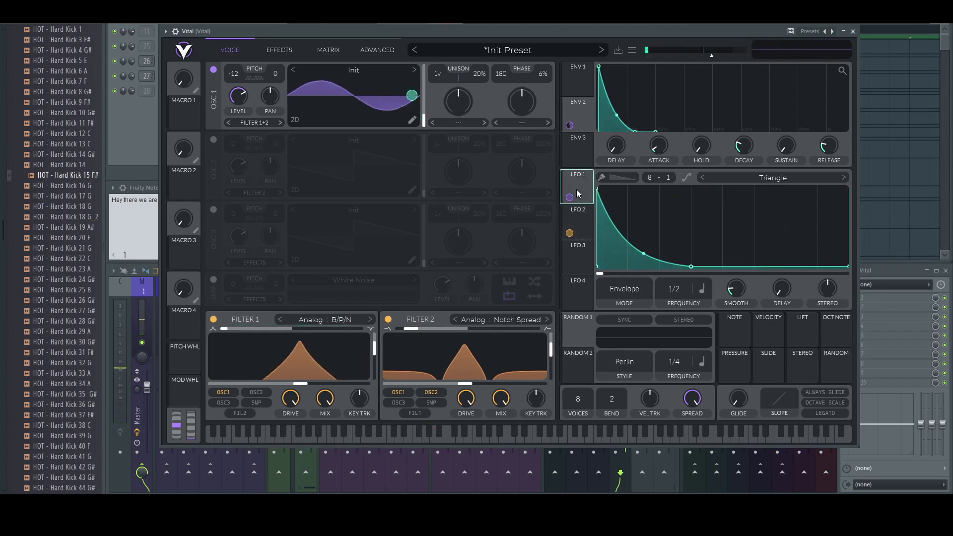
drag(569, 197, 289, 386)
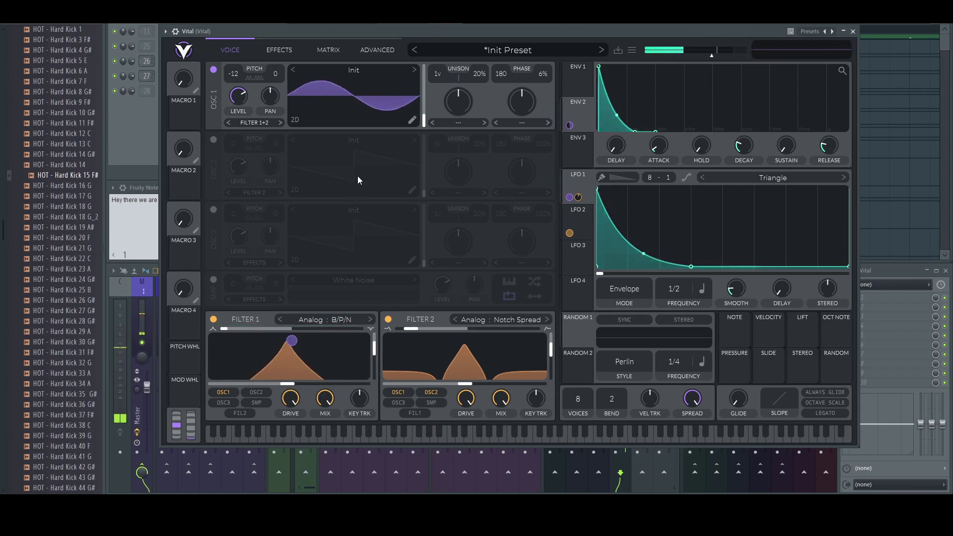
click(285, 51)
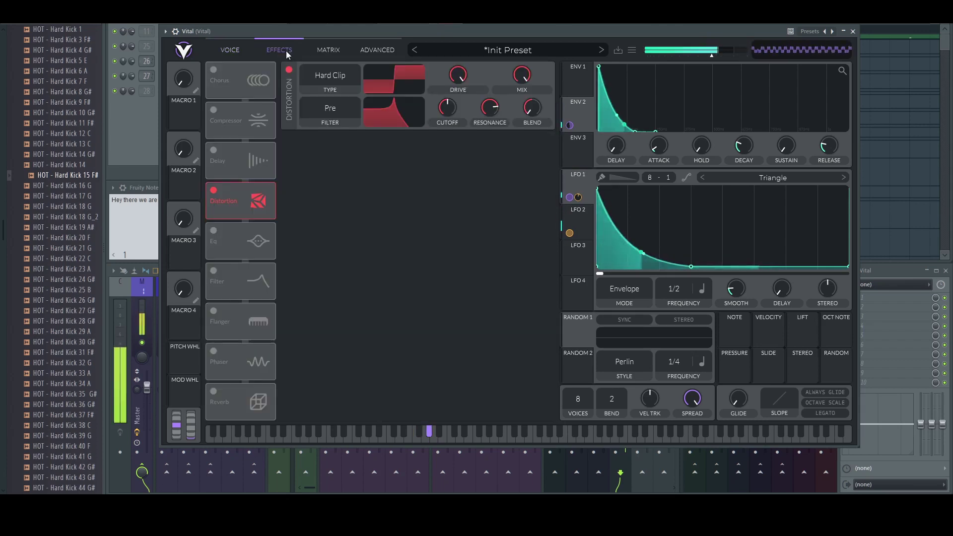
Step: Place the filter effect ahead of the distortion in the effects chain and leave it switched off
click(213, 278)
drag(243, 285, 349, 126)
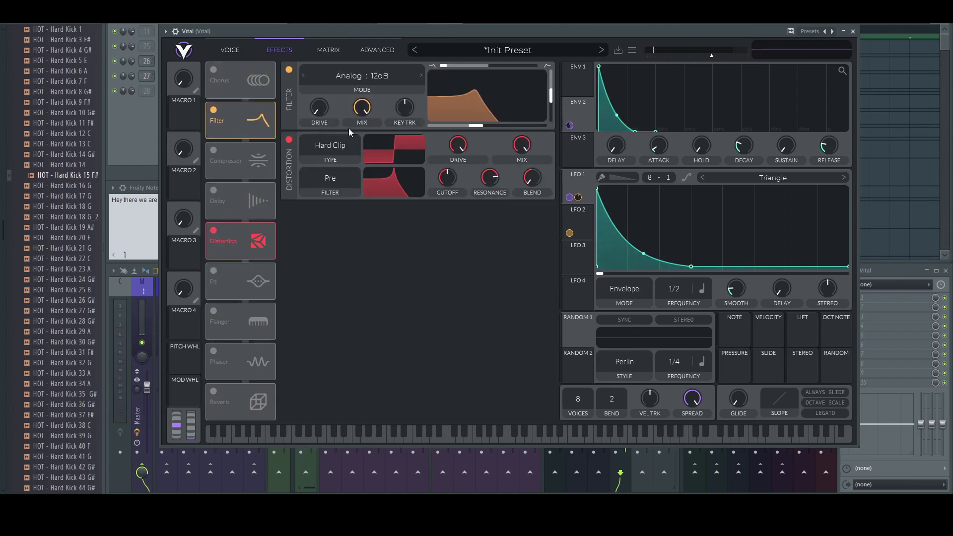
click(214, 111)
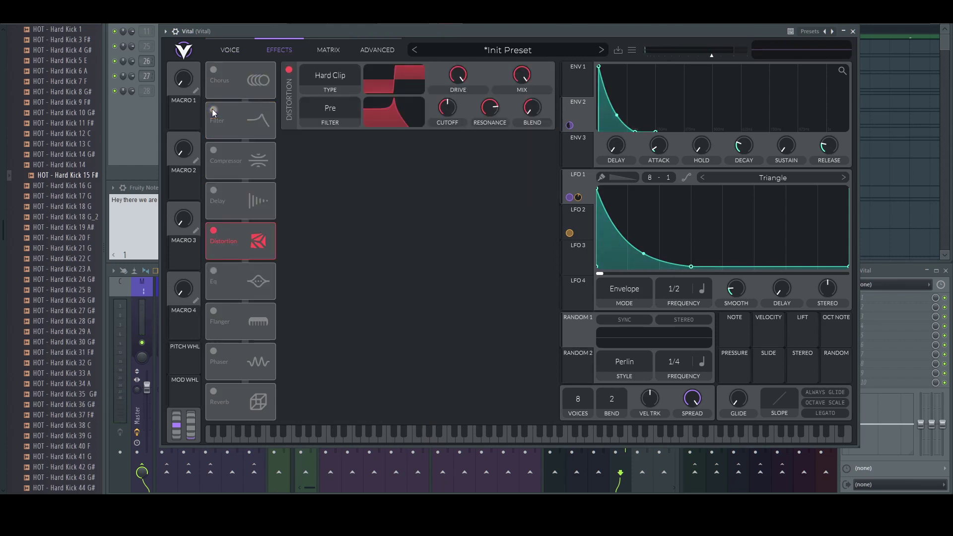
Step: Enable the EQ effect ahead of the distortion and try a 12.84 dB boost on its middle band
click(213, 270)
drag(243, 286, 243, 214)
drag(495, 93, 494, 79)
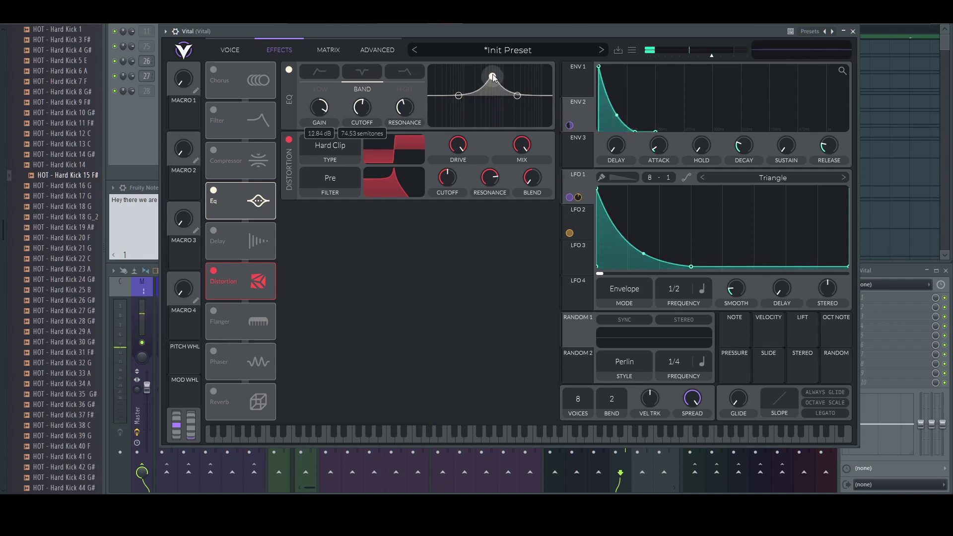
Step: Modulate the EQ's middle-band gain with LFO 1 and make the LFO's decay curve more gradual
drag(574, 188, 320, 108)
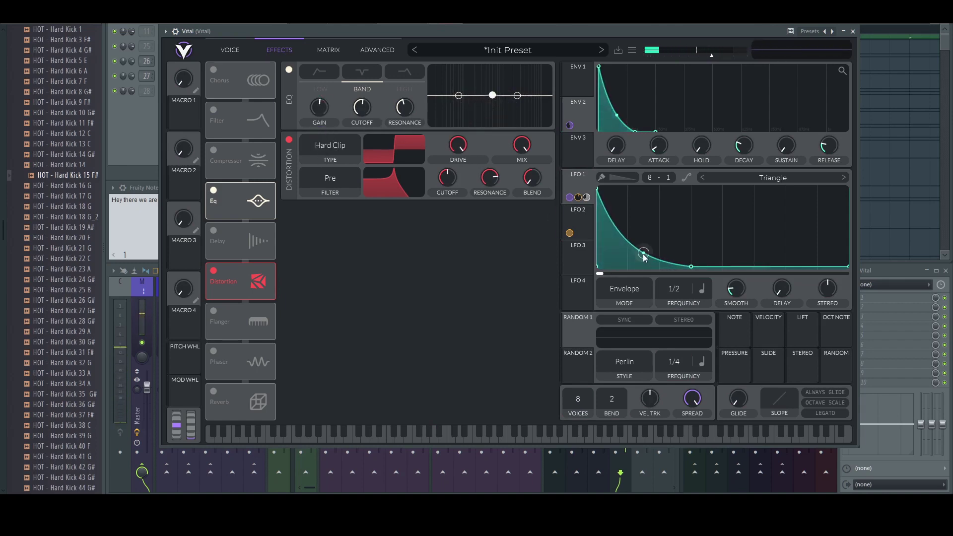
drag(644, 257, 647, 247)
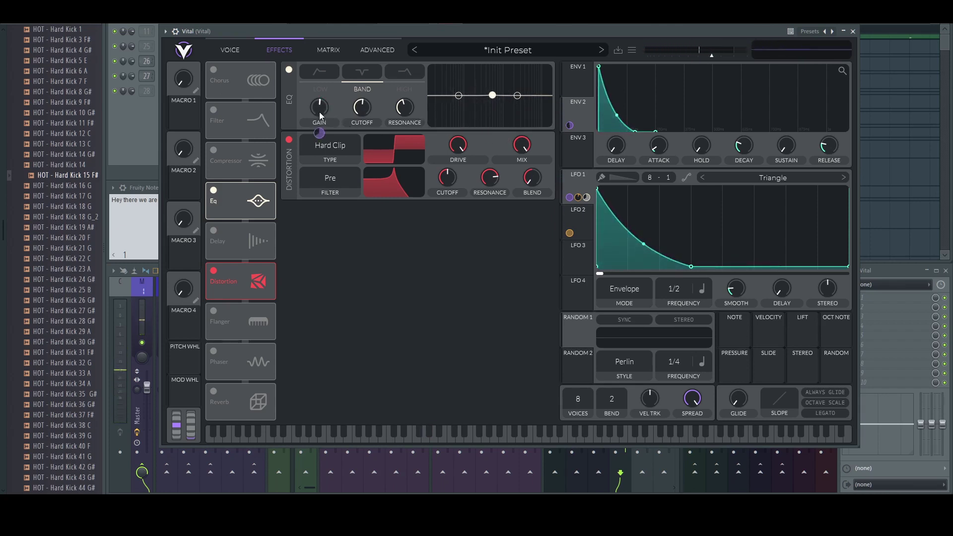
mouse_move(359, 109)
mouse_down()
mouse_move(360, 142)
mouse_move(365, 116)
mouse_up()
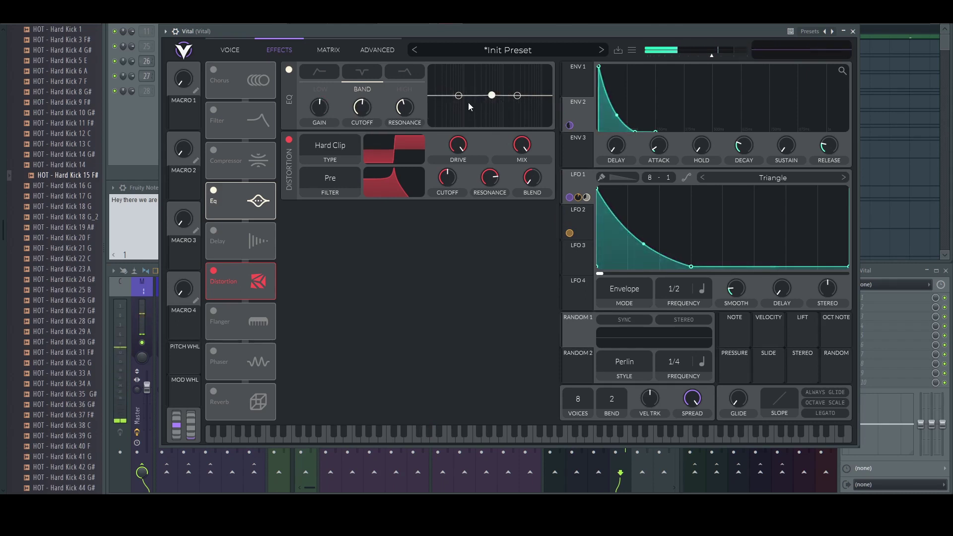
Step: Boost the EQ's low band by 5.462 dB at 41.52 semitones and modulate the distortion filter's cutoff with LFO 1
drag(459, 96, 460, 88)
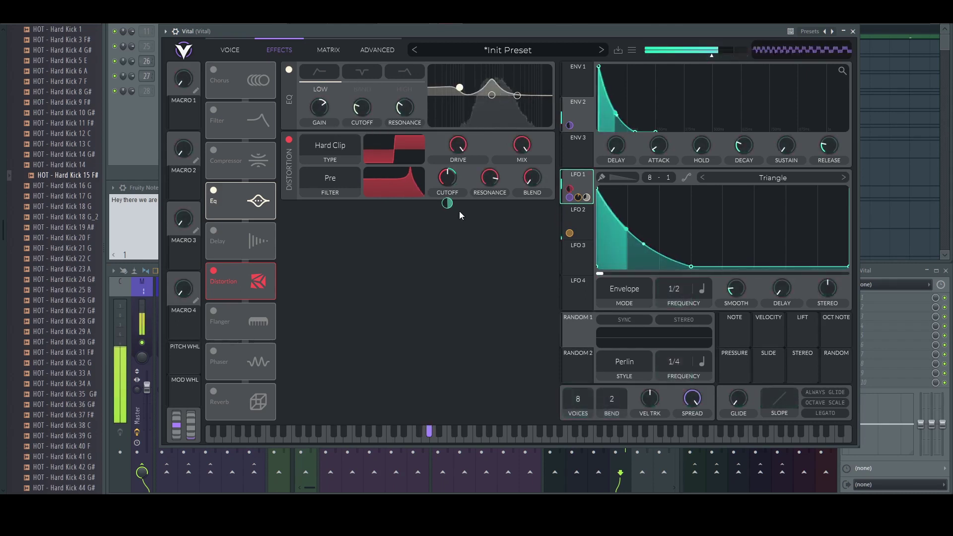
drag(447, 203, 448, 222)
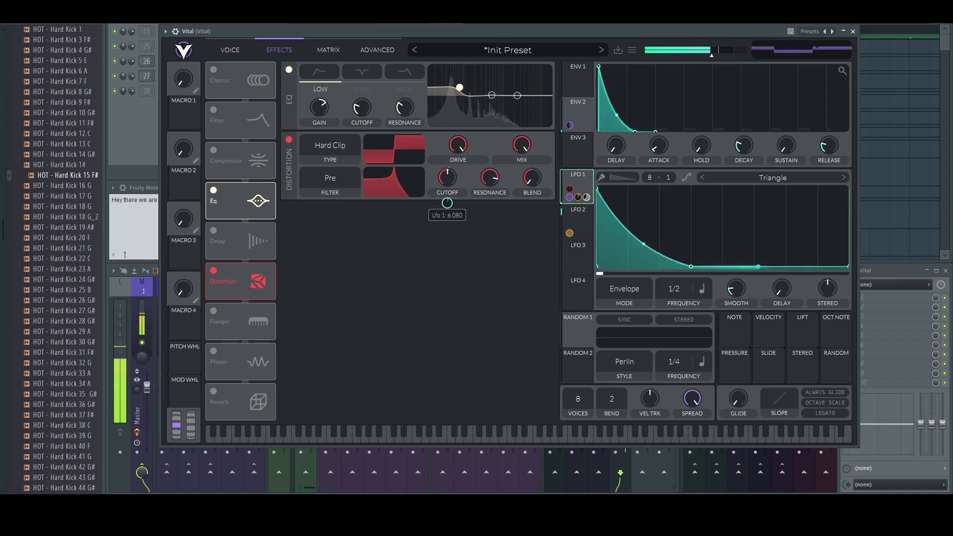
drag(450, 182, 447, 217)
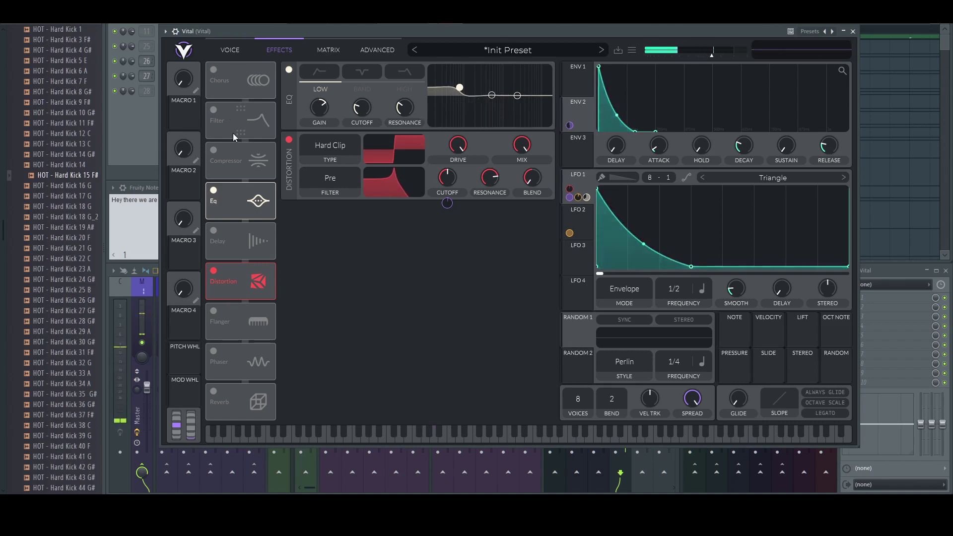
Step: Enable the filter effect ahead of the EQ, add a little drive and adjust its cutoff
click(214, 110)
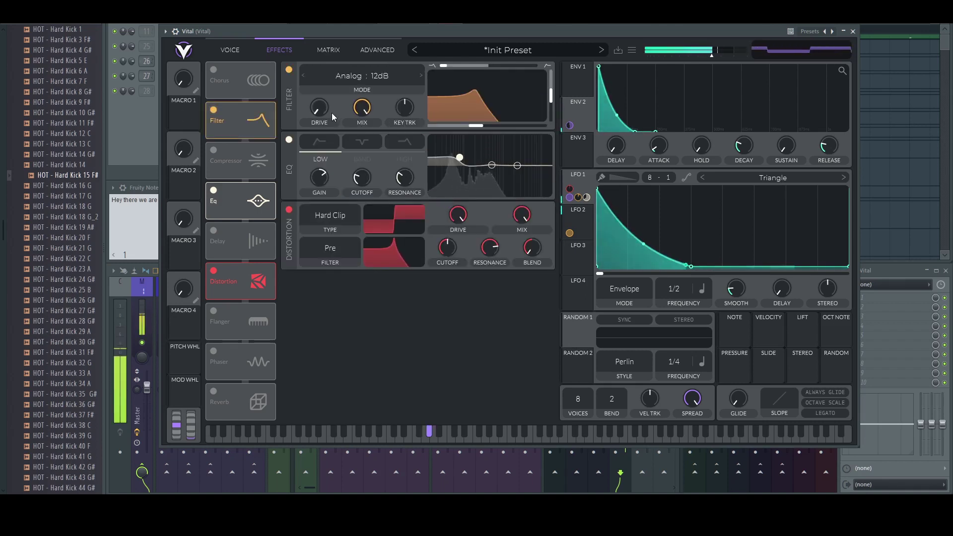
mouse_move(323, 103)
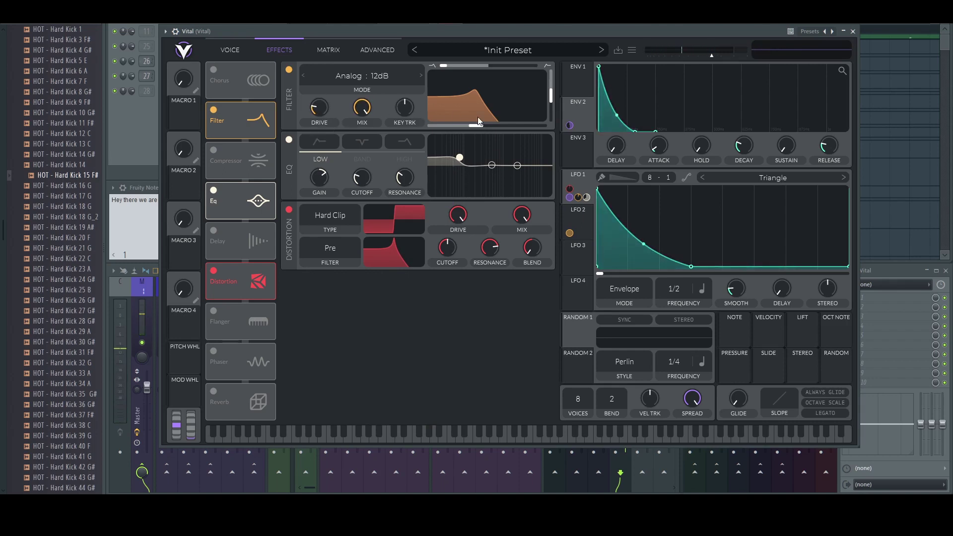
drag(492, 130, 503, 130)
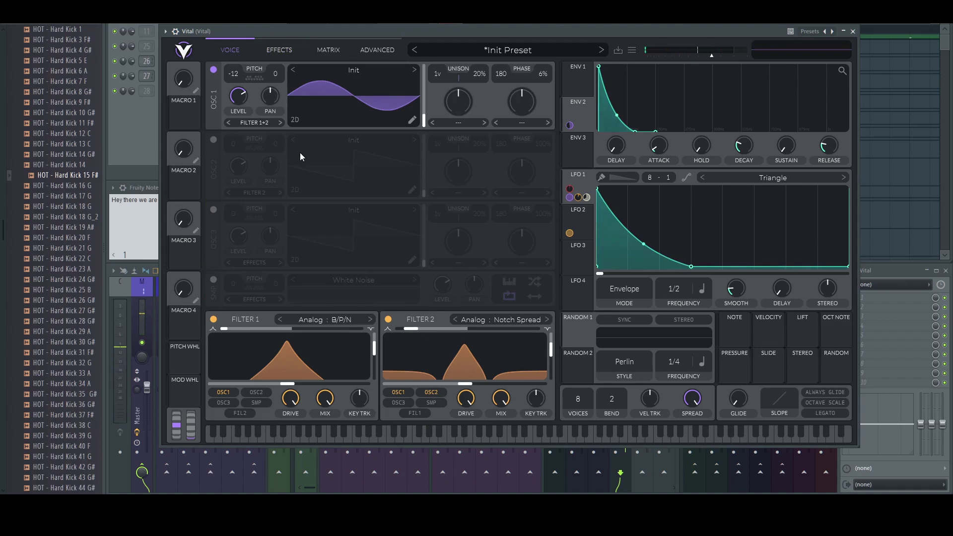
Step: Bend LFO 1's decay curve steeper while the loop plays
mouse_move(643, 244)
mouse_down()
mouse_move(646, 196)
mouse_move(644, 261)
mouse_up()
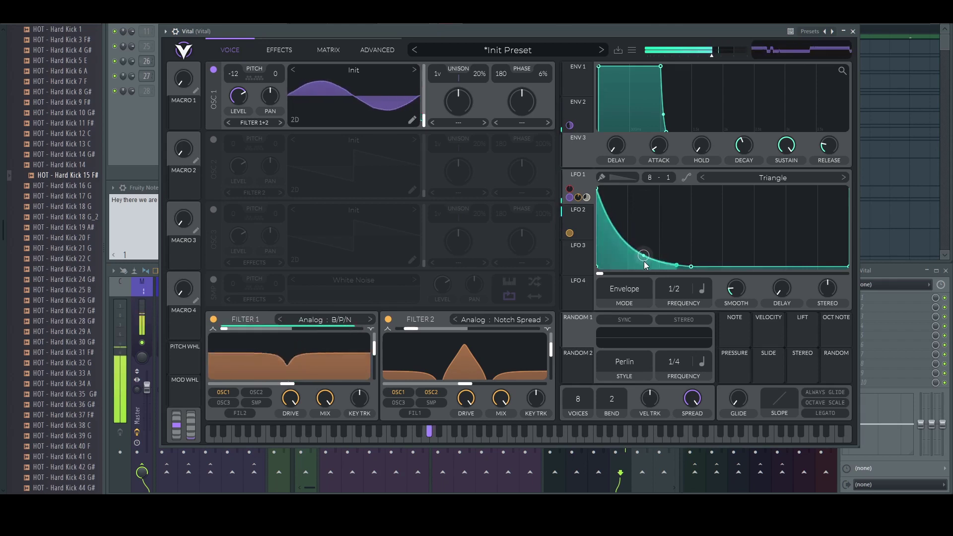
mouse_move(644, 261)
mouse_down()
mouse_move(644, 302)
mouse_move(643, 245)
mouse_move(649, 271)
mouse_up()
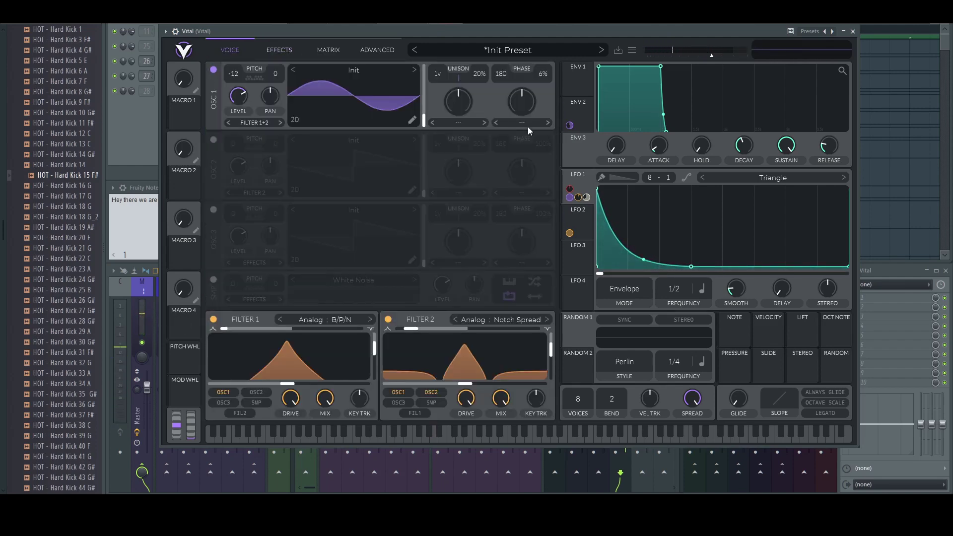
Step: Set oscillator 1's distortion type to Sync and put LFO 3 in Envelope mode with a sagging rise
click(578, 245)
click(624, 288)
click(636, 340)
click(580, 273)
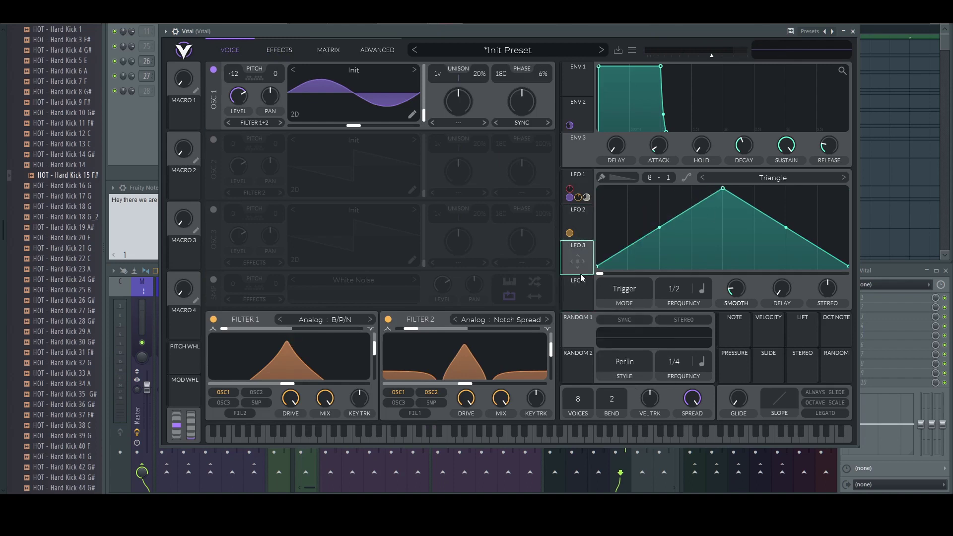
click(624, 291)
click(637, 340)
drag(660, 228, 660, 249)
Step: Assign LFO 3 to oscillator 1's distortion amount and lower the LFO's peak to a shallow hump
drag(574, 263, 521, 136)
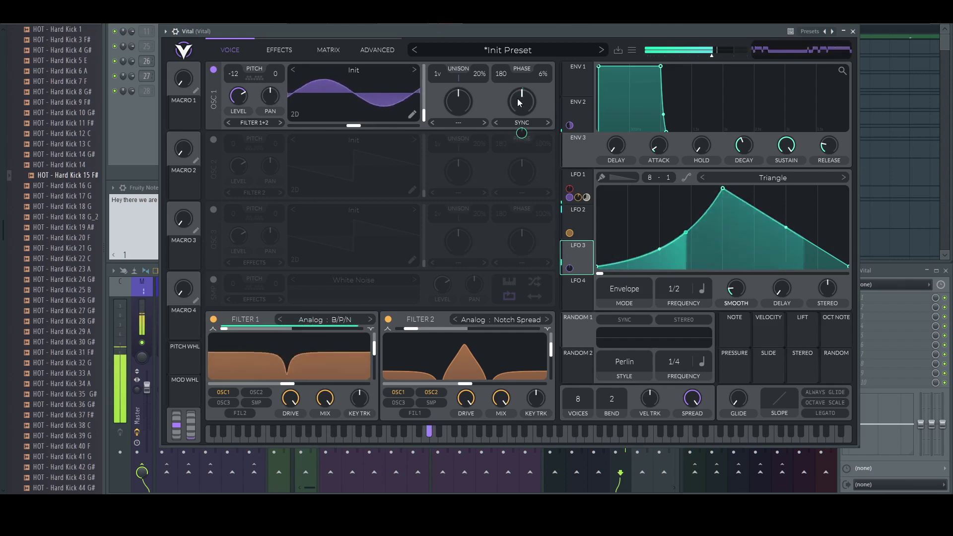
drag(722, 194, 724, 253)
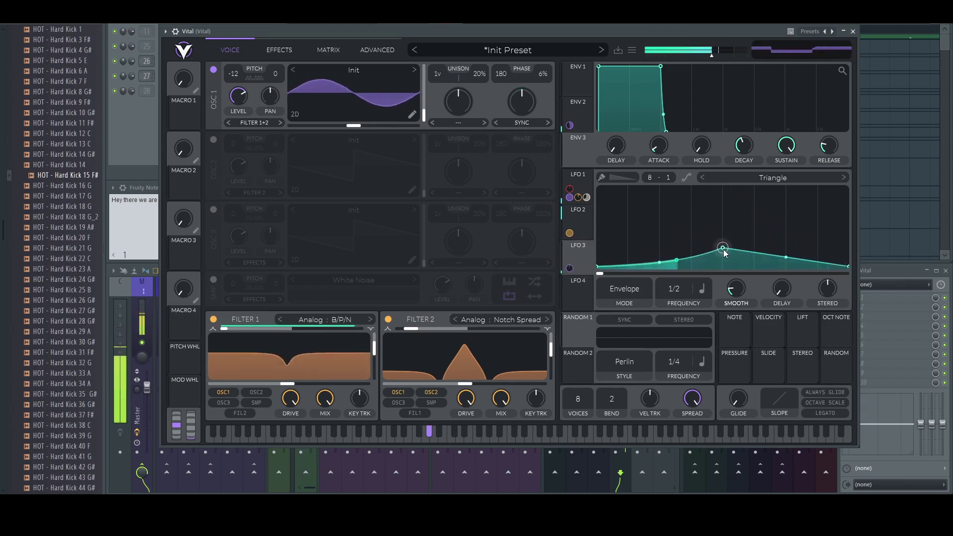
Step: Audition the Formant and Quantize distortion types on oscillator 1 and adjust the LFO 3 modulation amount
click(548, 123)
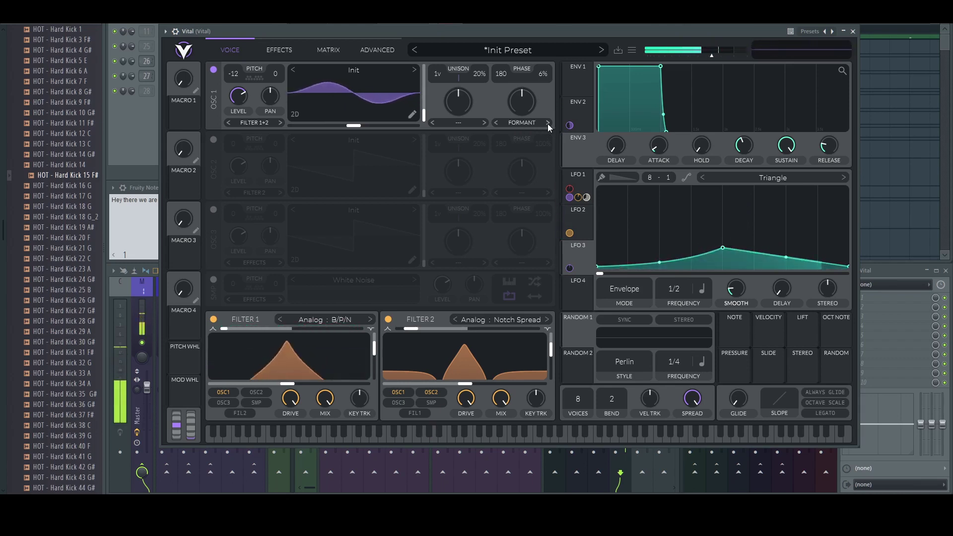
click(548, 123)
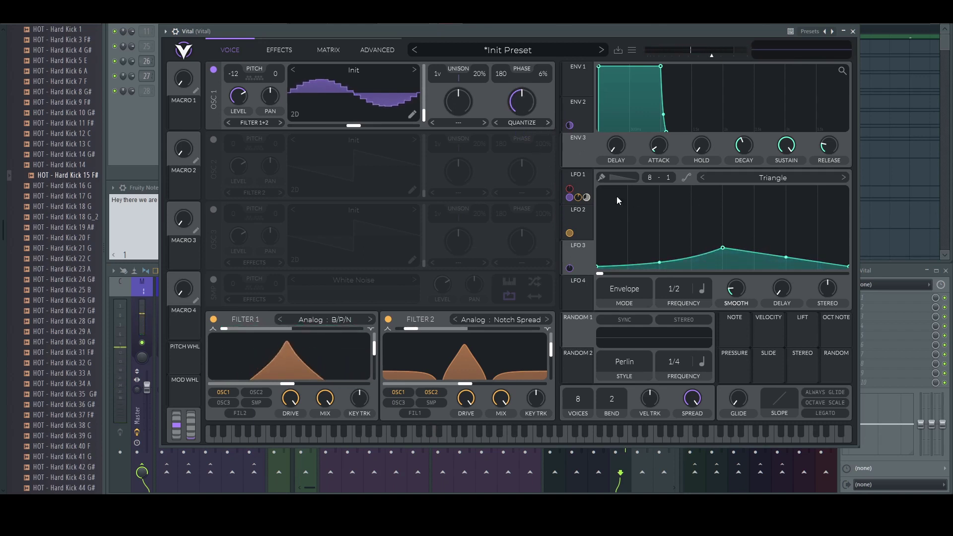
mouse_move(522, 101)
click(522, 133)
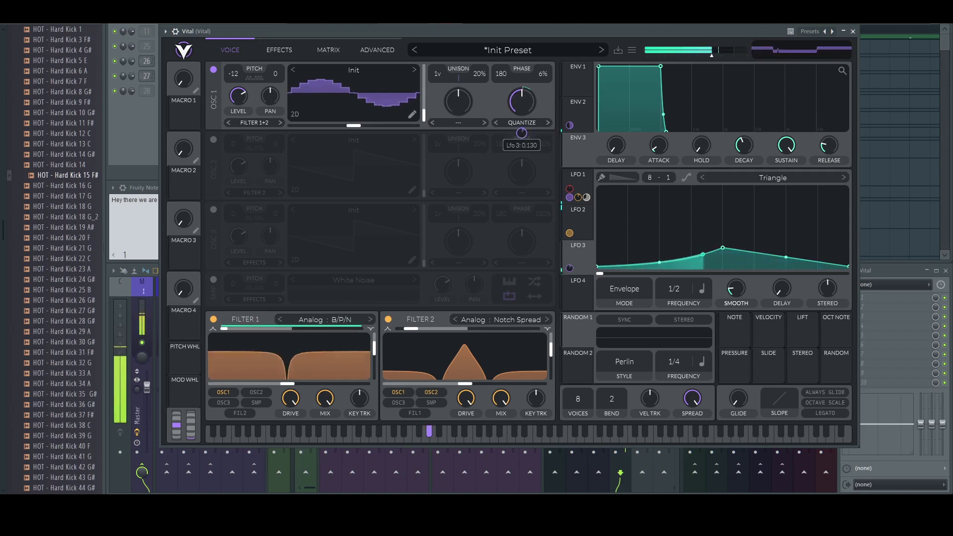
drag(522, 133, 522, 143)
Step: Audition Bend and Pulse distortion on oscillator 1, increase the LFO 3 modulation amount and settle on Squeeze
click(548, 123)
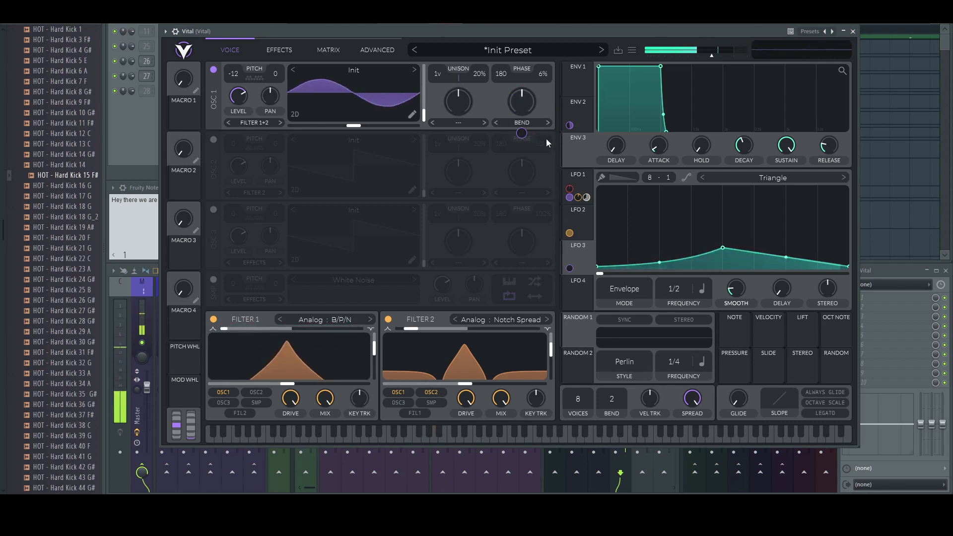
mouse_move(525, 136)
drag(525, 135, 525, 115)
click(548, 123)
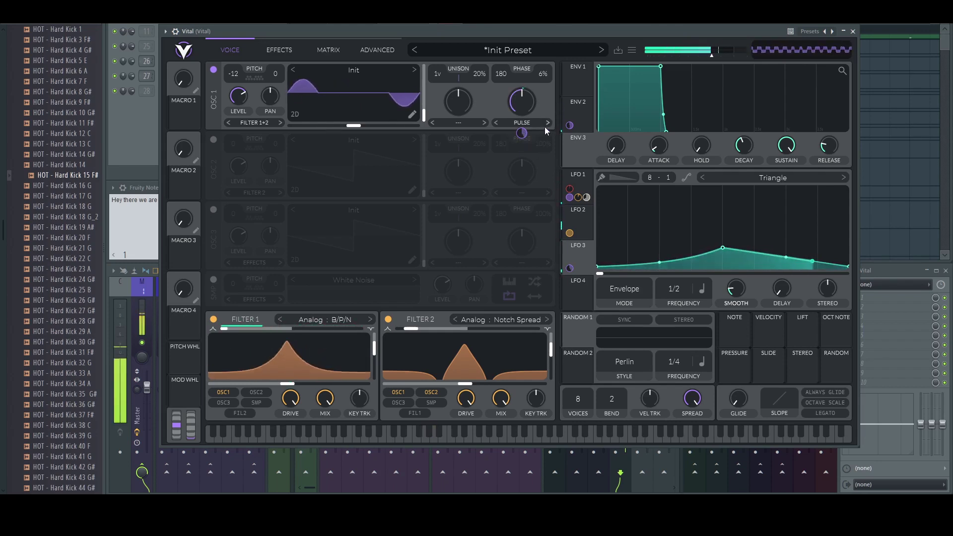
click(496, 122)
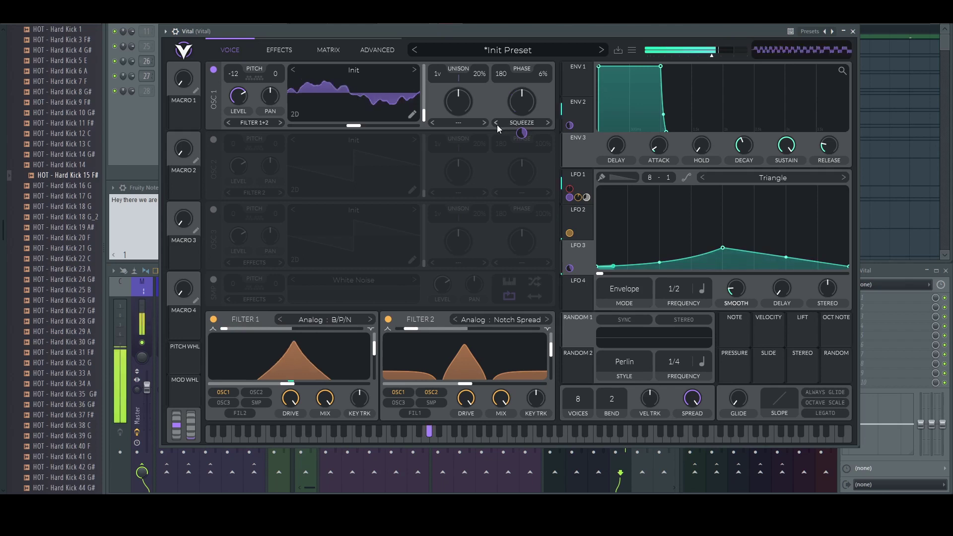
click(458, 123)
click(469, 141)
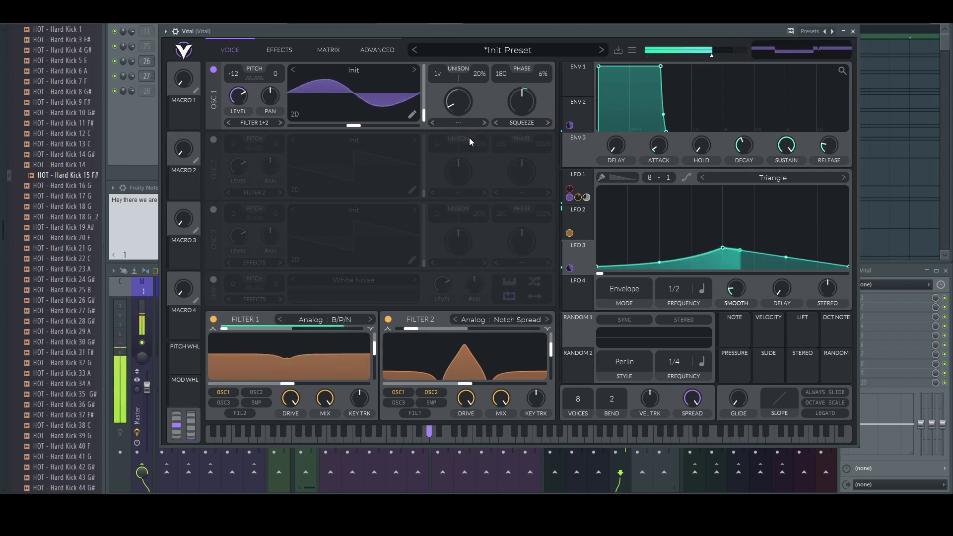
Step: Close the synth and record the kick loop into Edison on the Master track
click(853, 31)
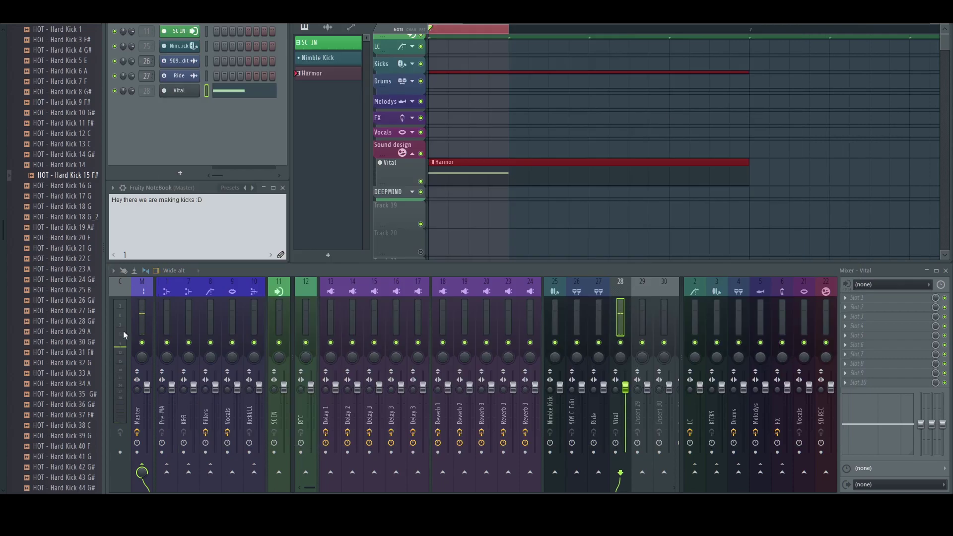
click(140, 331)
click(857, 373)
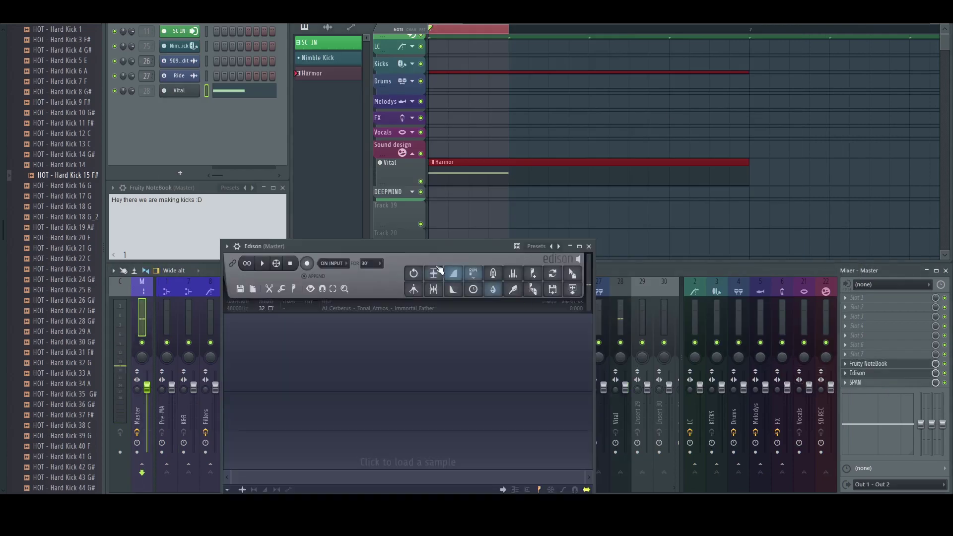
drag(333, 247, 323, 214)
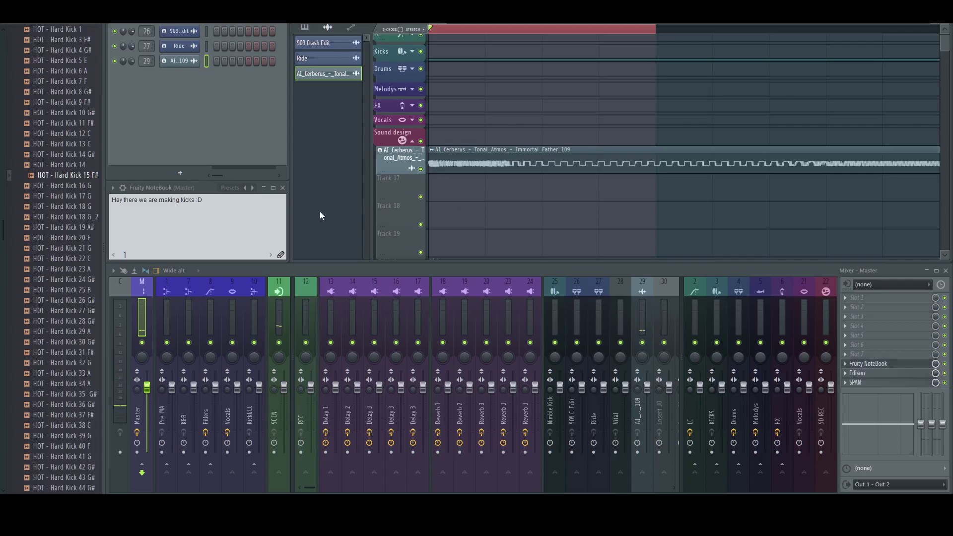
Step: Turn playlist Track 17 into an instrument track using Nimble Kick
right_click(392, 190)
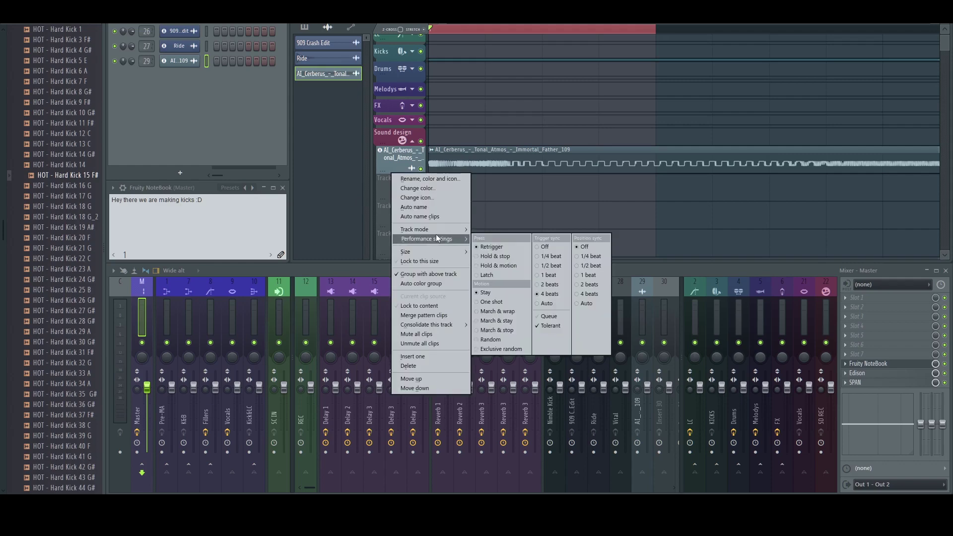
mouse_move(432, 230)
mouse_move(511, 249)
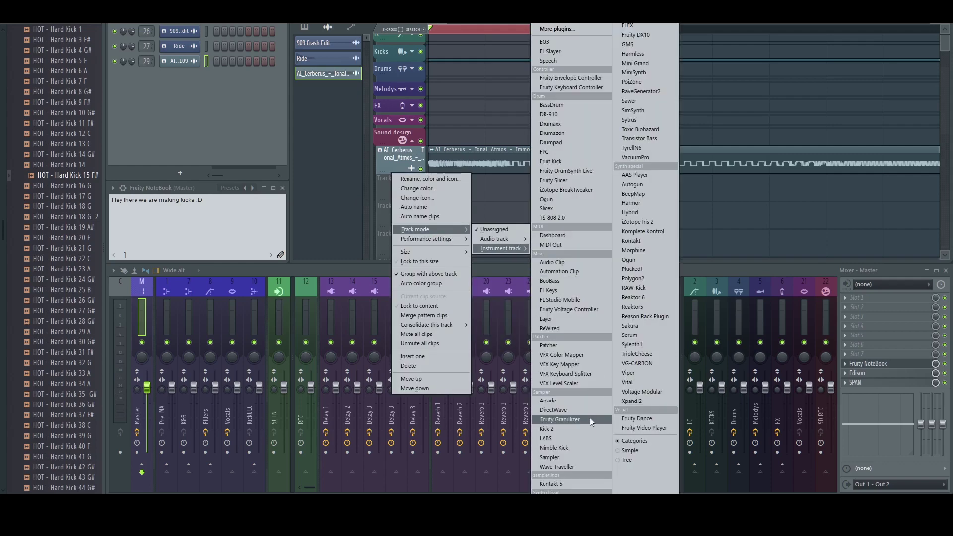
click(571, 449)
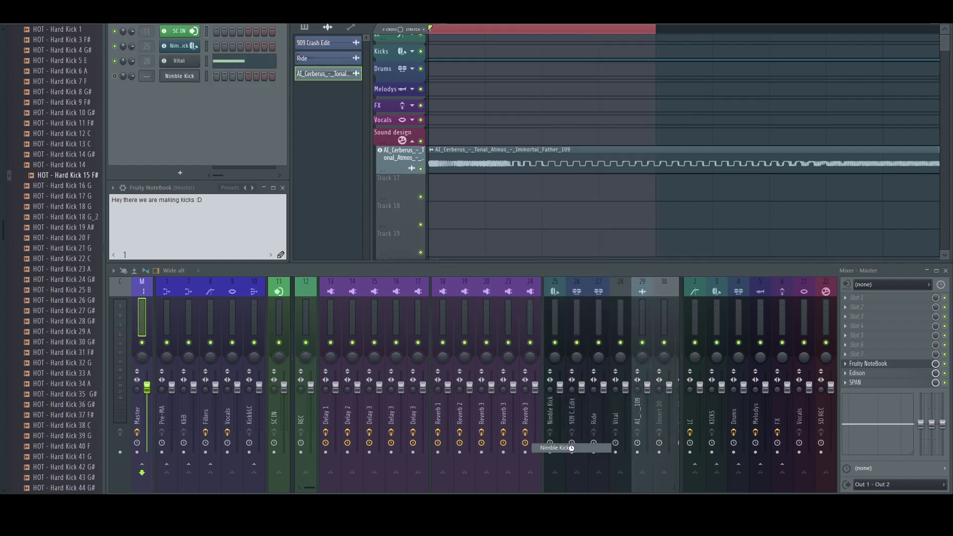
drag(297, 66, 688, 66)
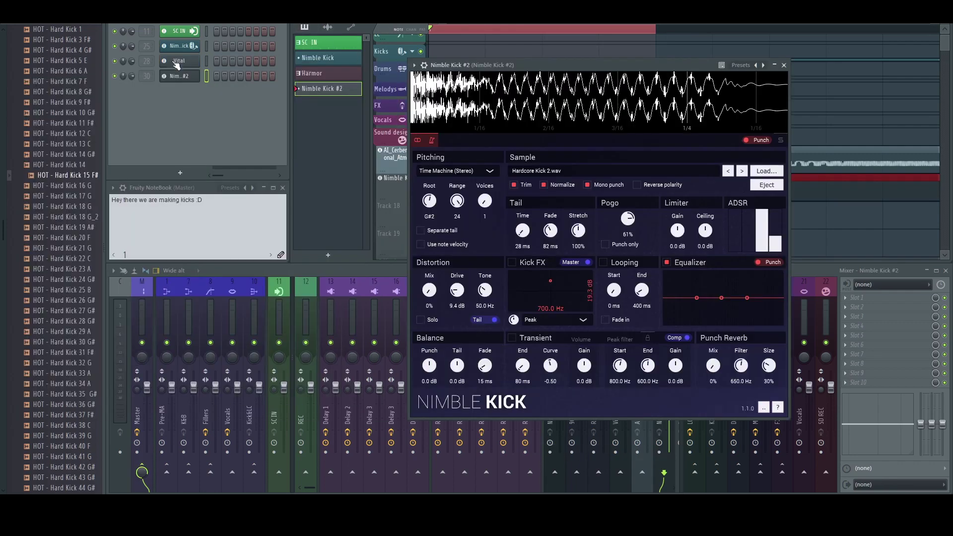
Step: Load the recorded clip AI_Cerberus_-_Tonal_Atmos_-_Immortal_Father_109 into Nimble Kick #2 and set Pogo to 0%
scroll(176, 23, up, 1)
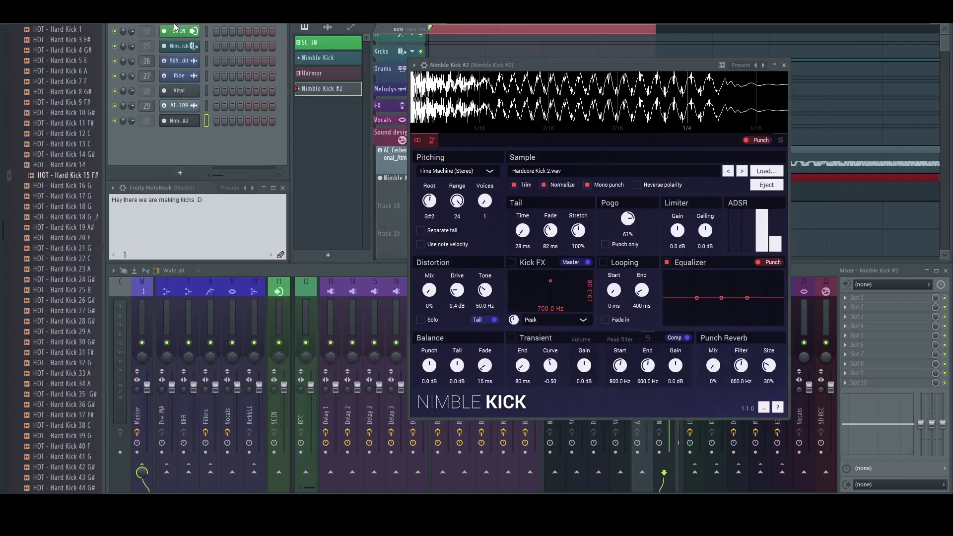
click(194, 108)
drag(144, 234, 446, 121)
drag(533, 67, 515, 74)
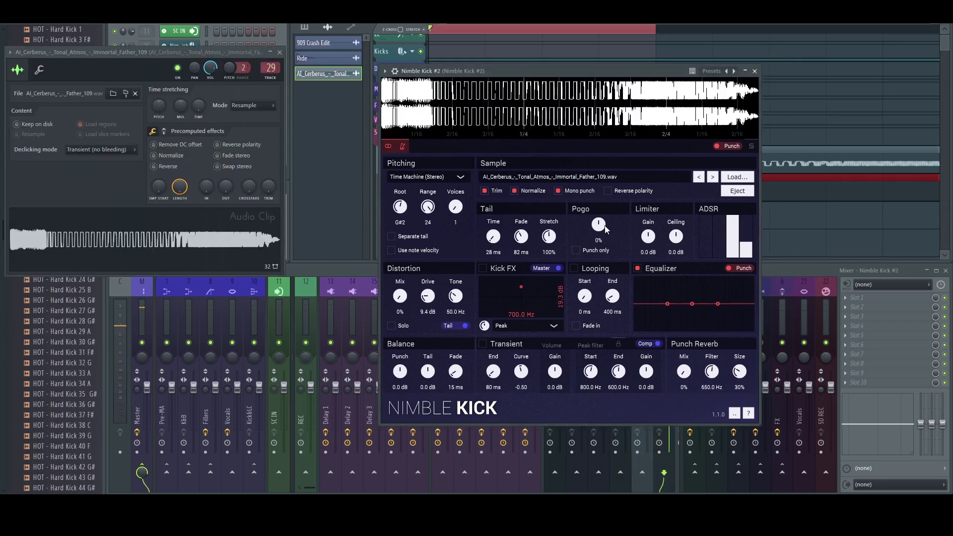
click(280, 54)
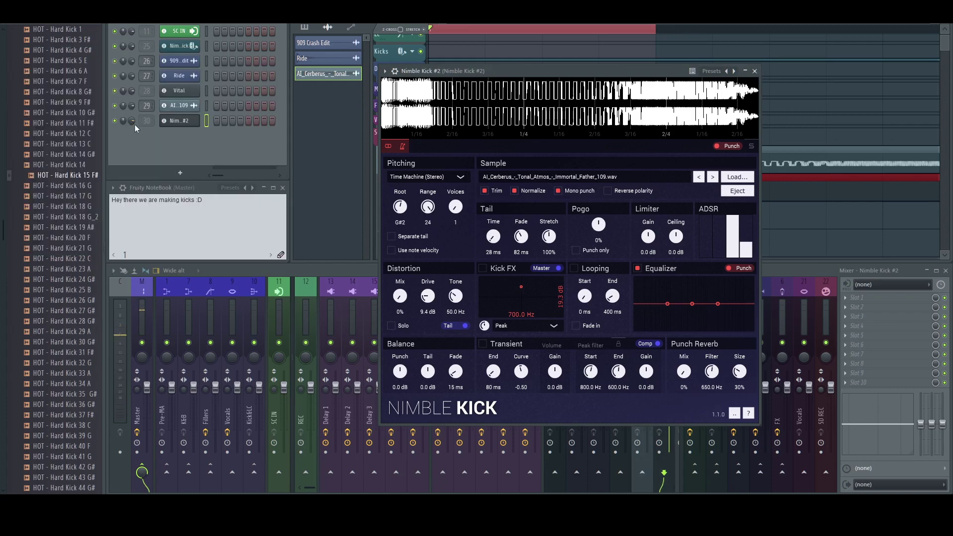
Step: Lower the Nimble Kick #2 channel volume and boost the low band at about 85 Hz in the tail equalizer
drag(132, 121, 132, 142)
click(740, 269)
click(666, 304)
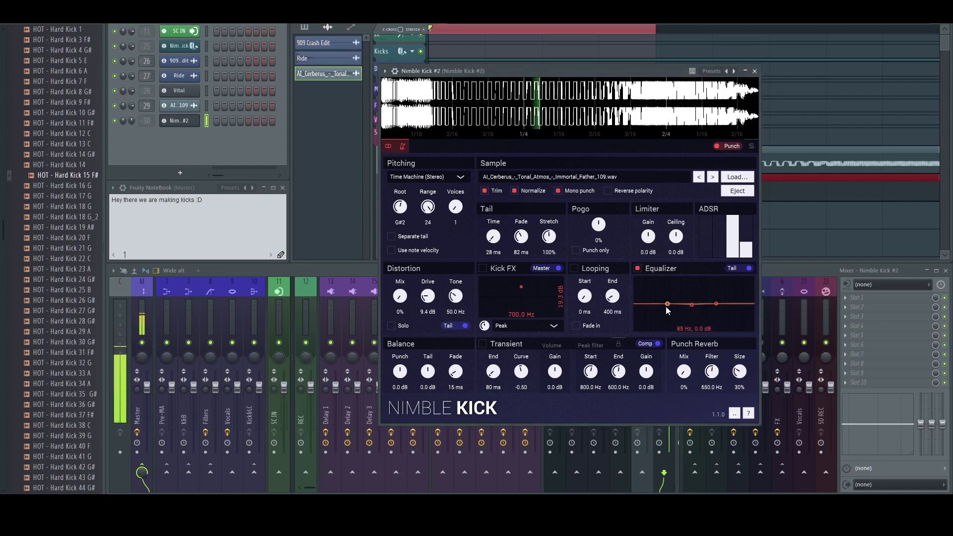
drag(666, 306, 667, 294)
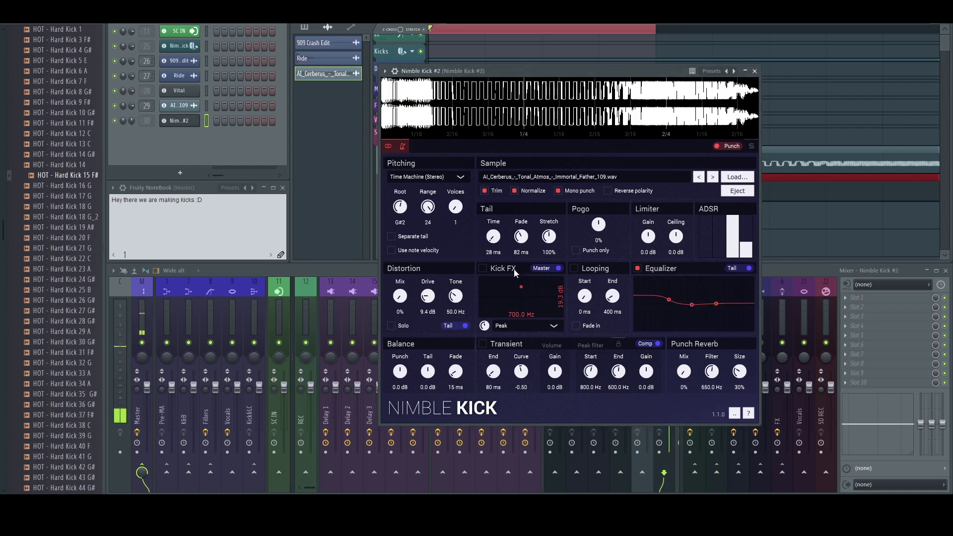
drag(522, 288, 529, 289)
Step: Bring up Edison on the Master track and arm it for recording the processed kick
click(145, 324)
key(ctrl+e)
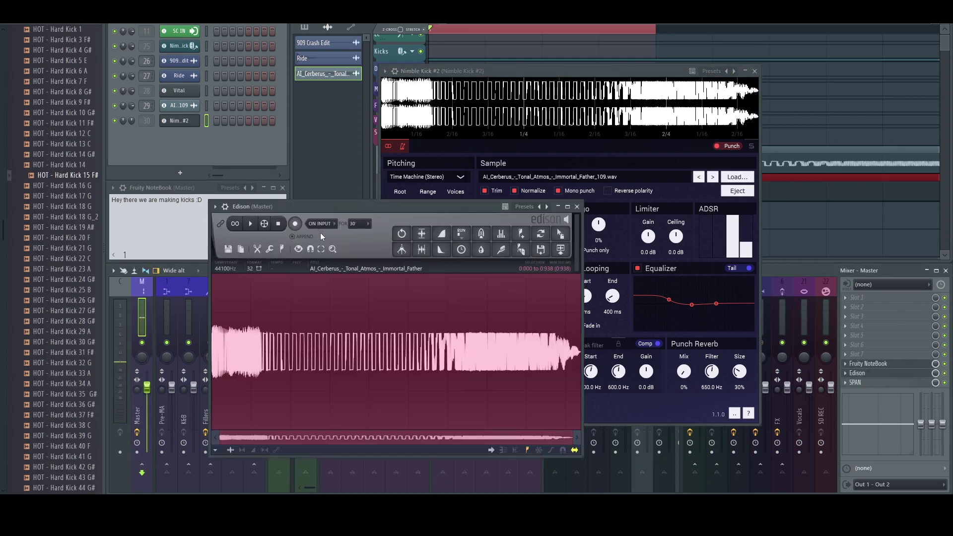
click(295, 223)
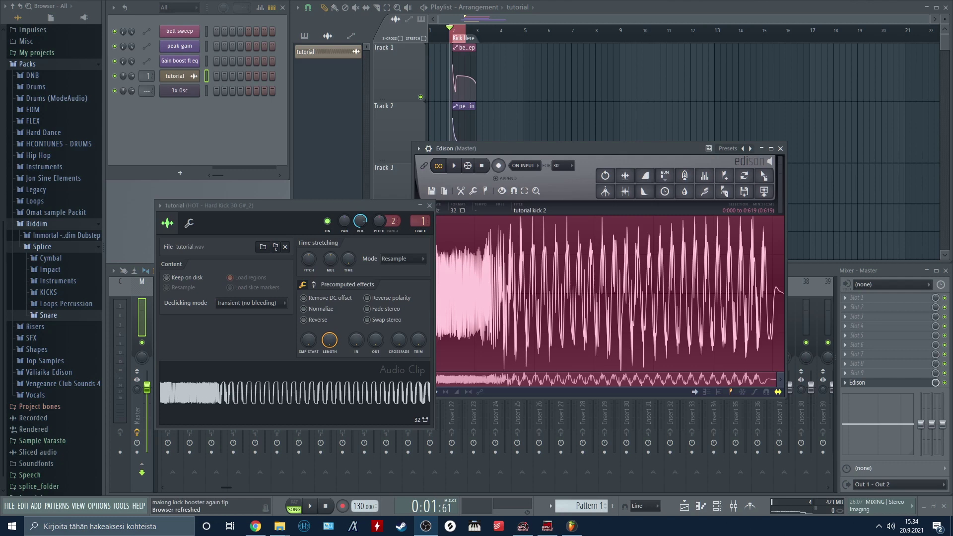
Step: Close the tutorial audio clip's channel settings and move the Edison window clear of the playlist clips
drag(588, 148, 652, 167)
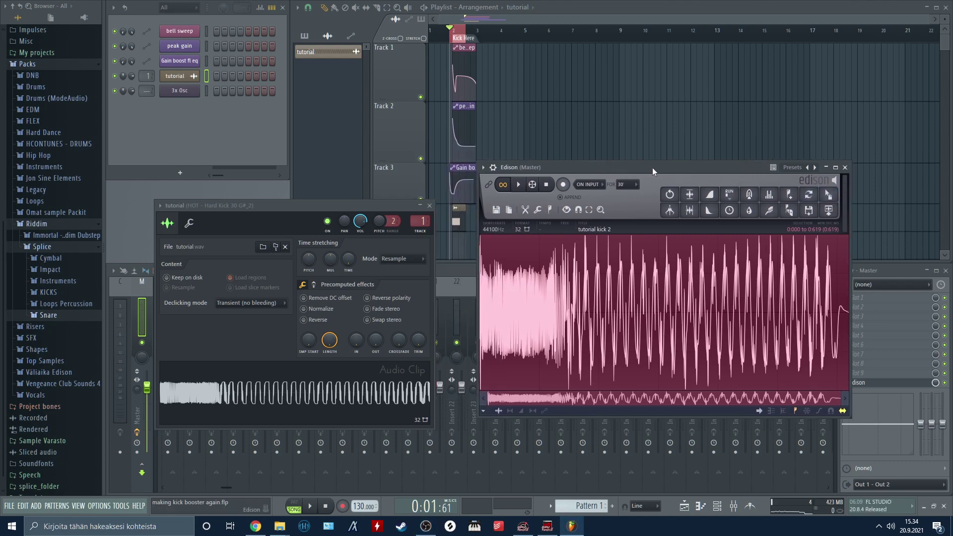
click(430, 206)
drag(552, 170, 555, 255)
scroll(453, 47, up, 10)
scroll(496, 124, down, 1)
Step: Review the available audio devices in the audio settings, keeping FL Studio ASIO, and close the settings and Edison
click(99, 506)
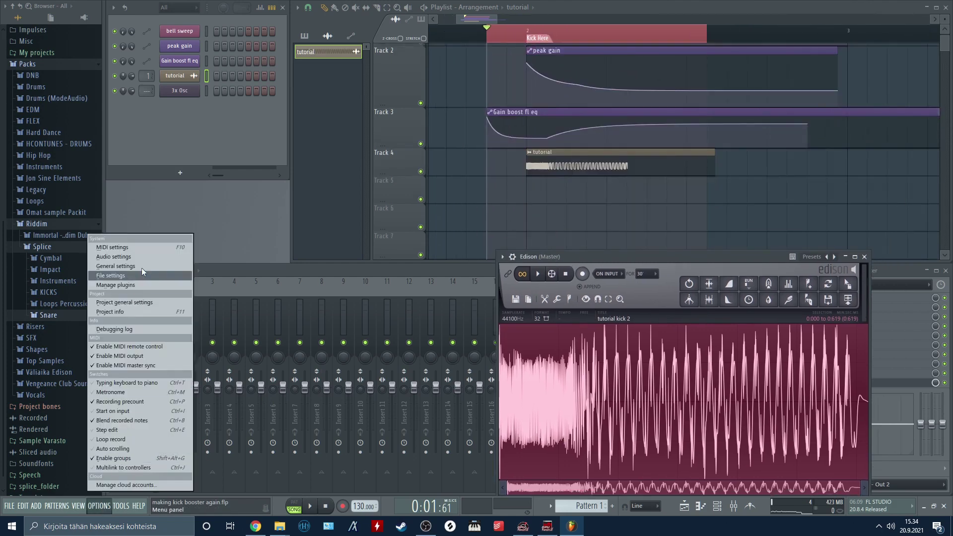
click(141, 254)
click(428, 118)
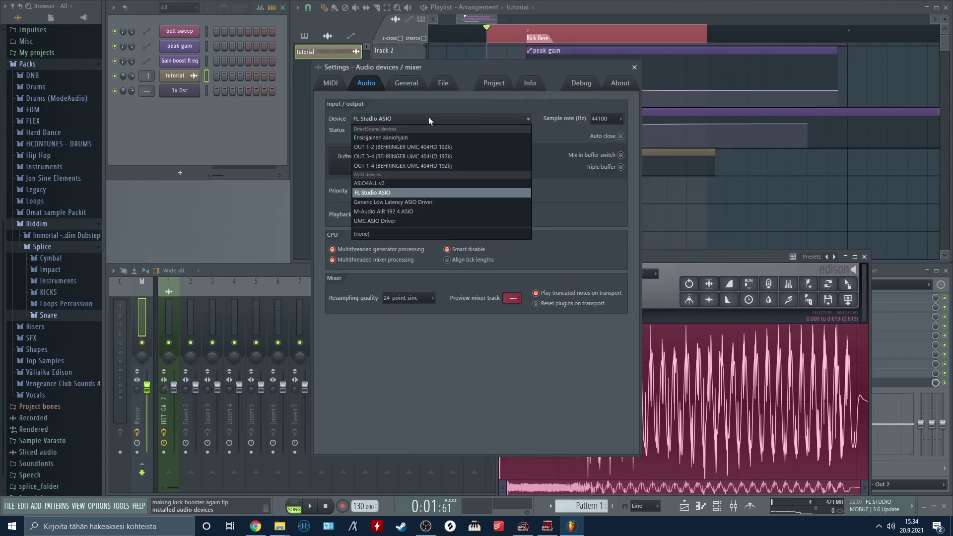
click(558, 231)
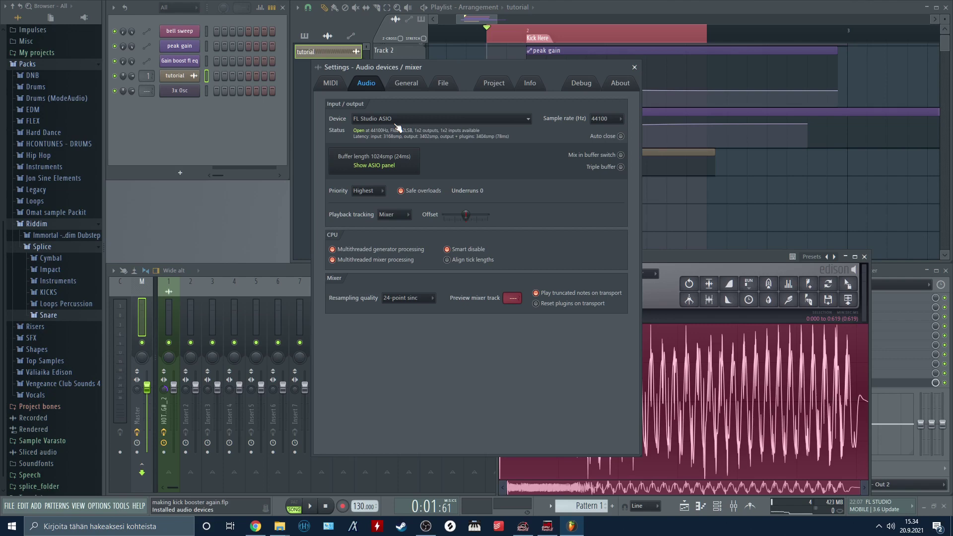
drag(588, 65, 473, 89)
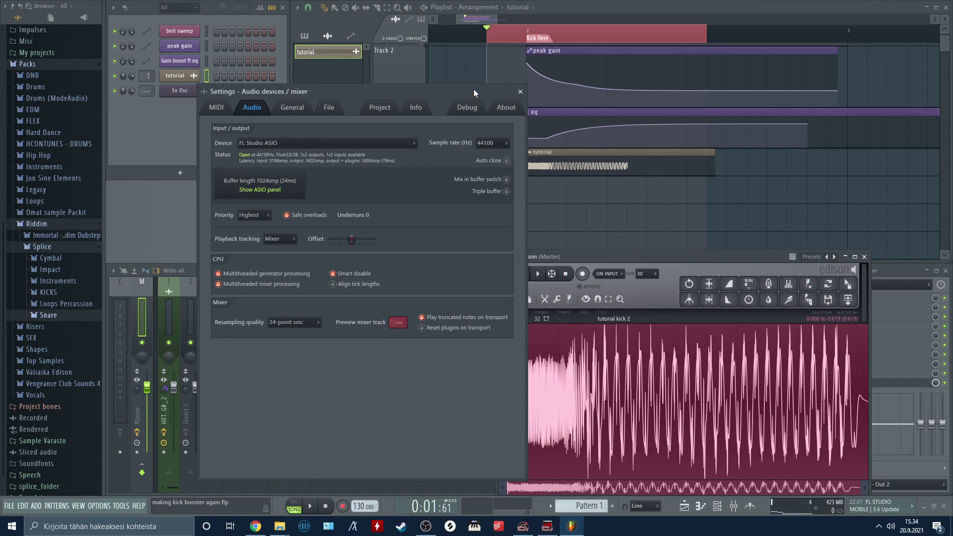
click(520, 91)
click(868, 258)
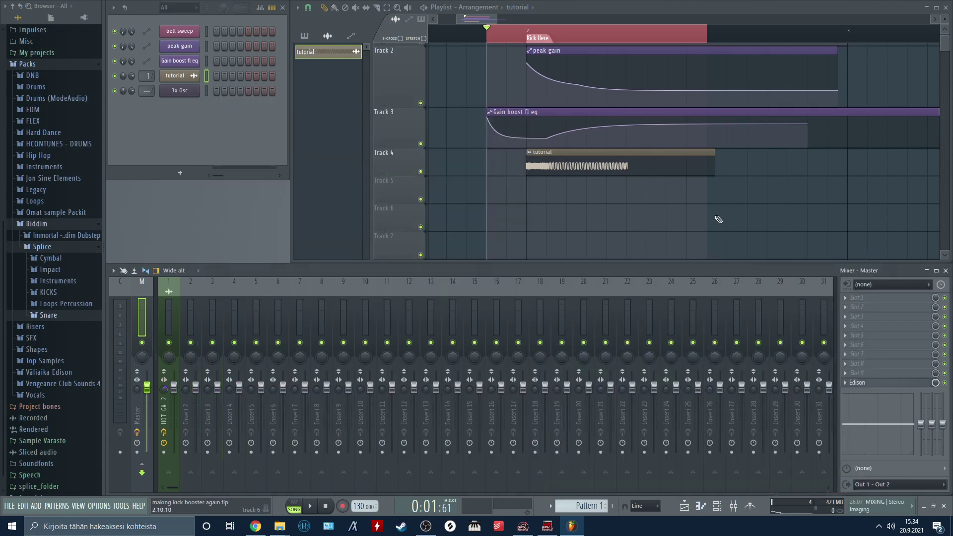
Step: Play the tutorial kick with the HOT - Hard Kick mixer track's effects bypassed and again with them enabled
scroll(695, 199, up, 1)
click(494, 38)
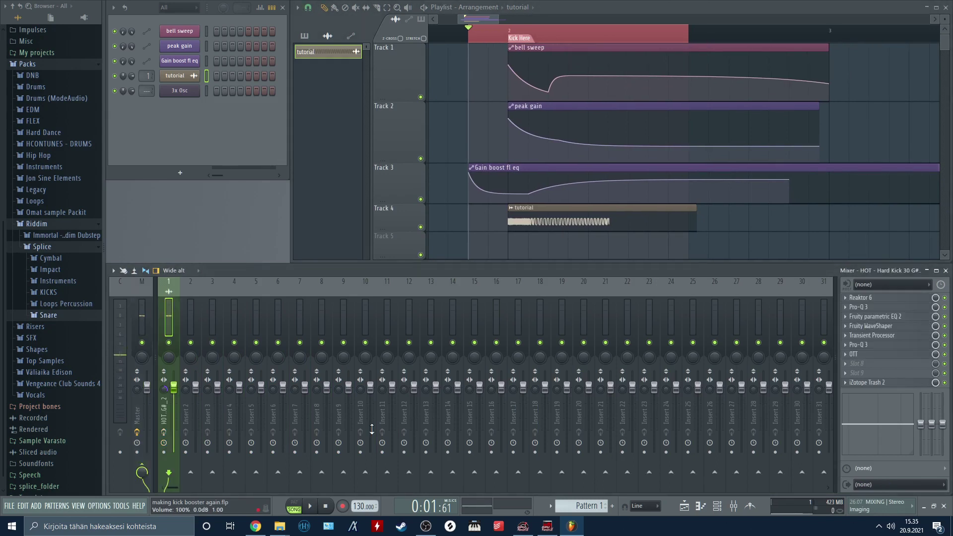
key(space)
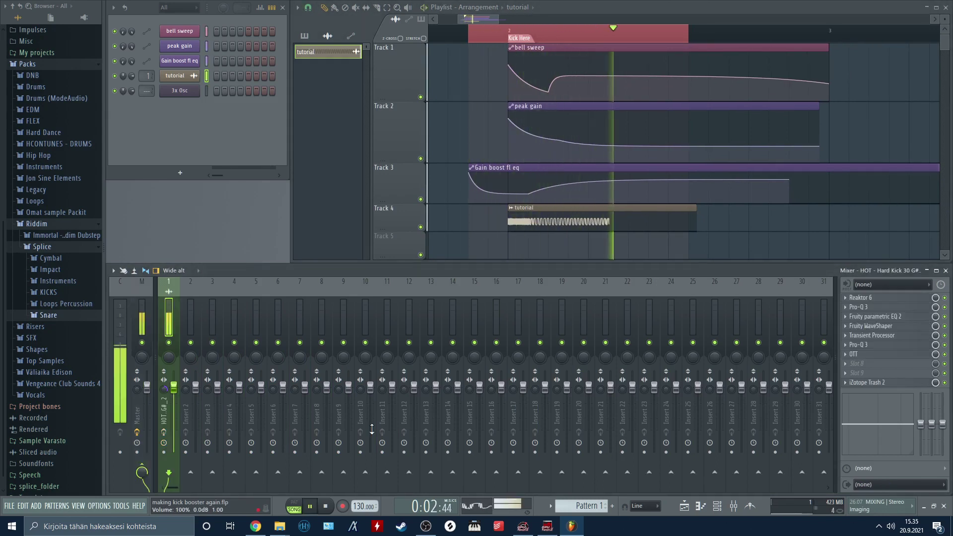
key(space)
click(164, 432)
key(space)
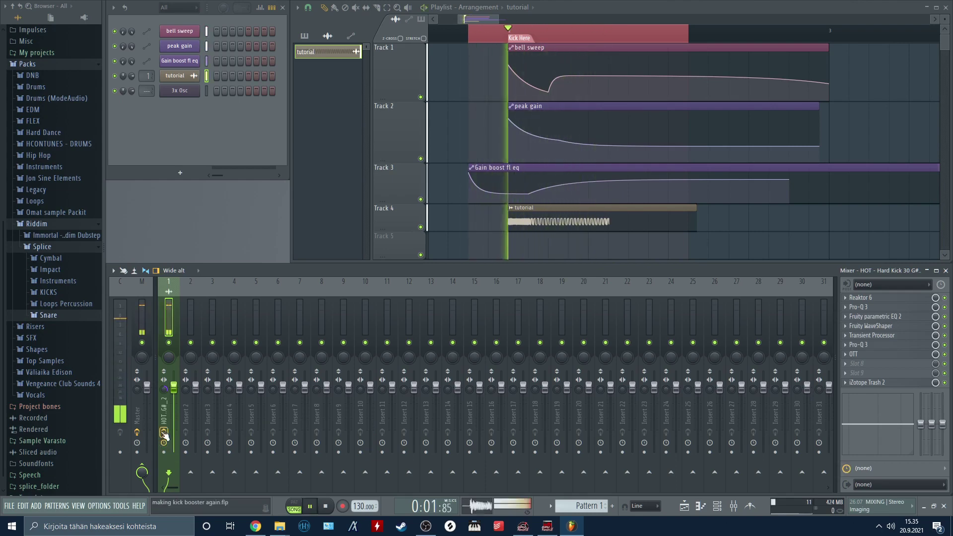
key(space)
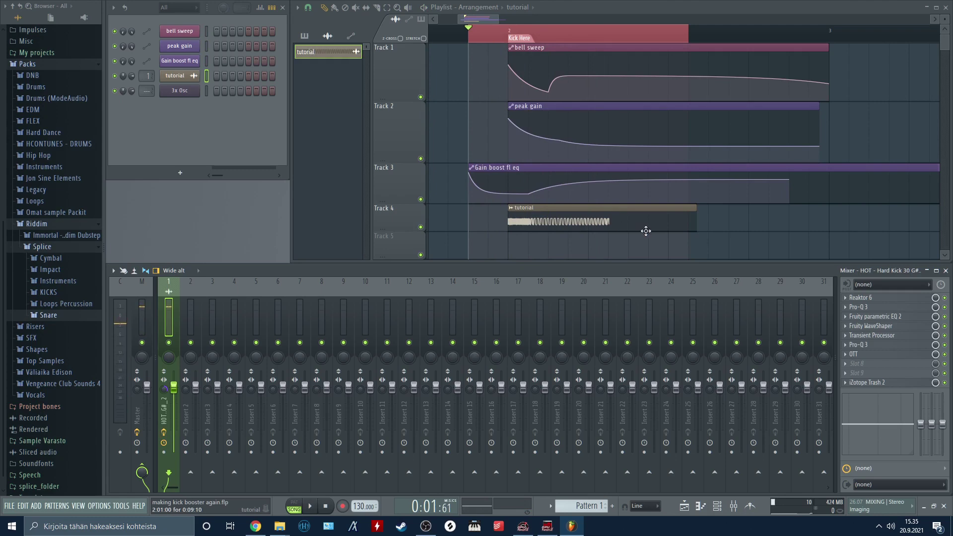
scroll(701, 241, right, 2)
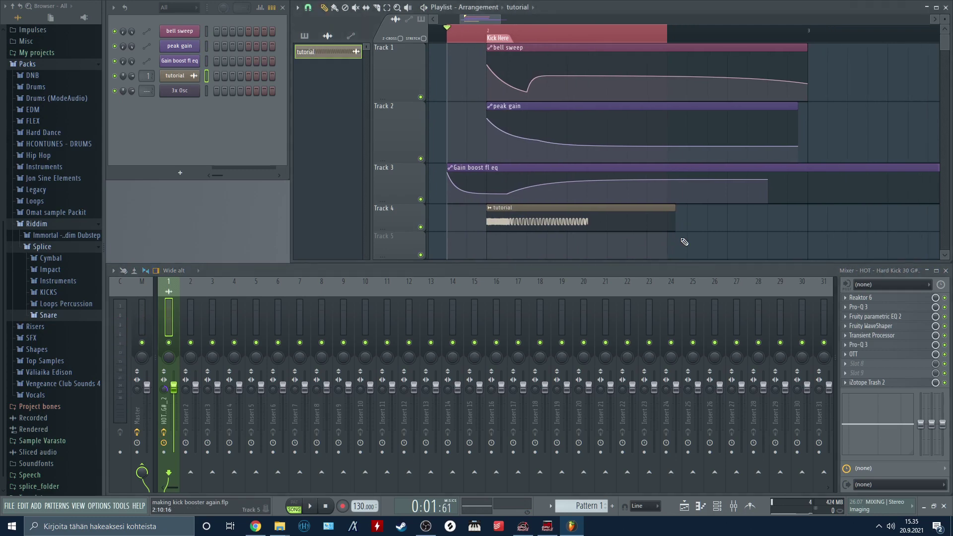
Step: Open Edison on the Master track, play the tutorial kick 2 recording and close it
click(138, 319)
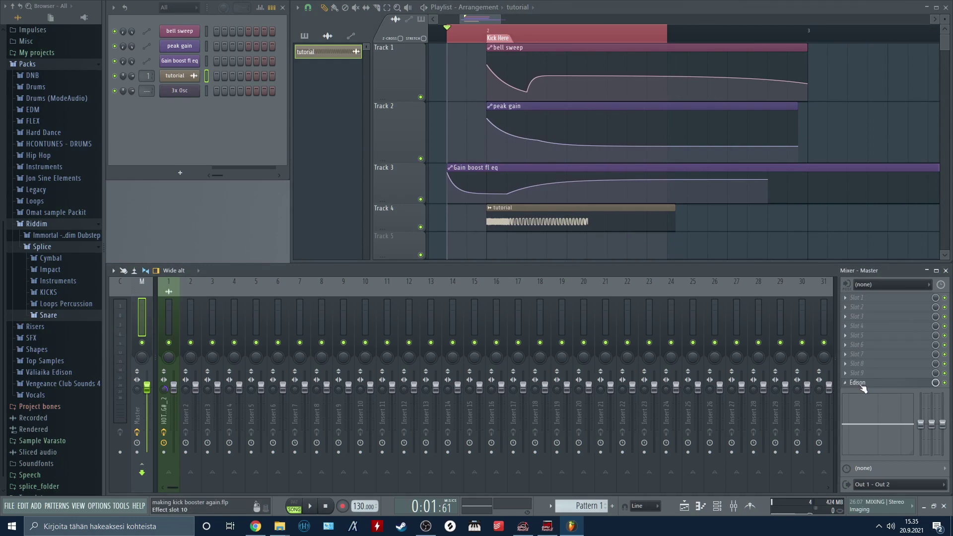
click(855, 383)
drag(610, 257, 541, 245)
key(space)
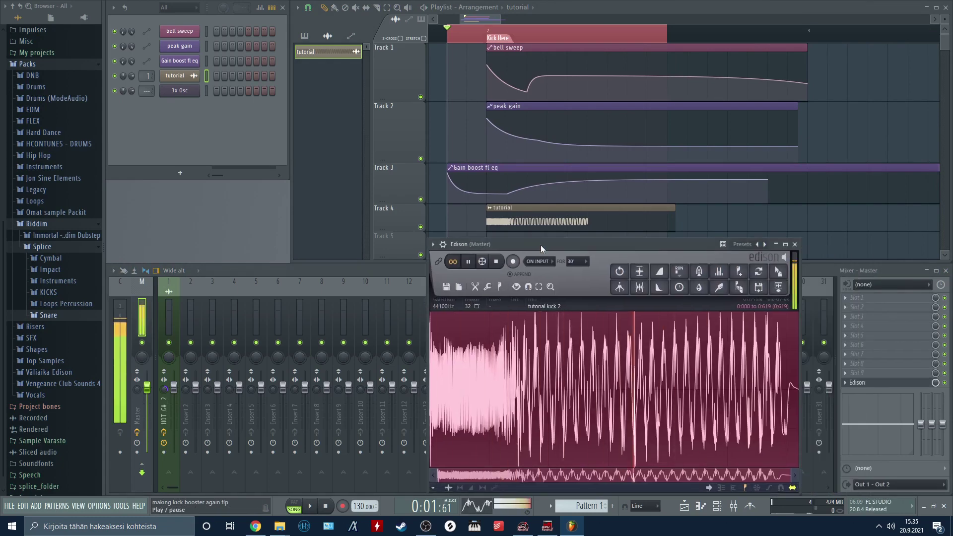
key(space)
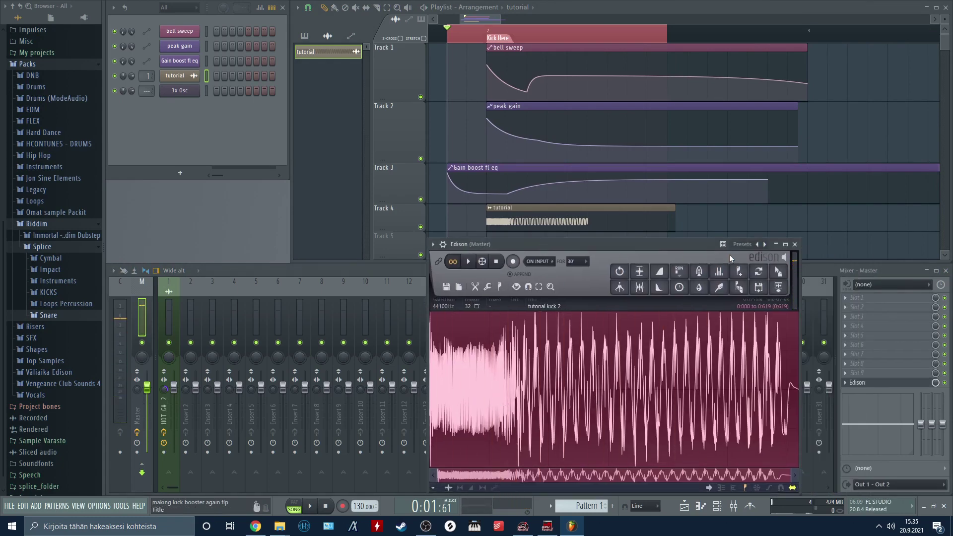
click(795, 245)
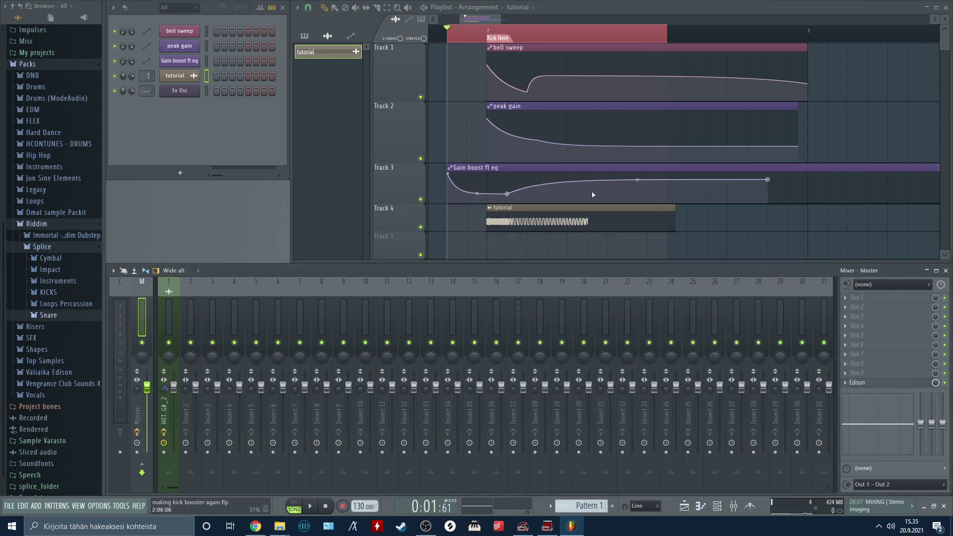
Step: Inspect the Reaktor 6 Flat Blaster 2 settings and the first Pro-Q 3 curve on the HOT - Hard Kick mixer track
scroll(528, 149, left, 1)
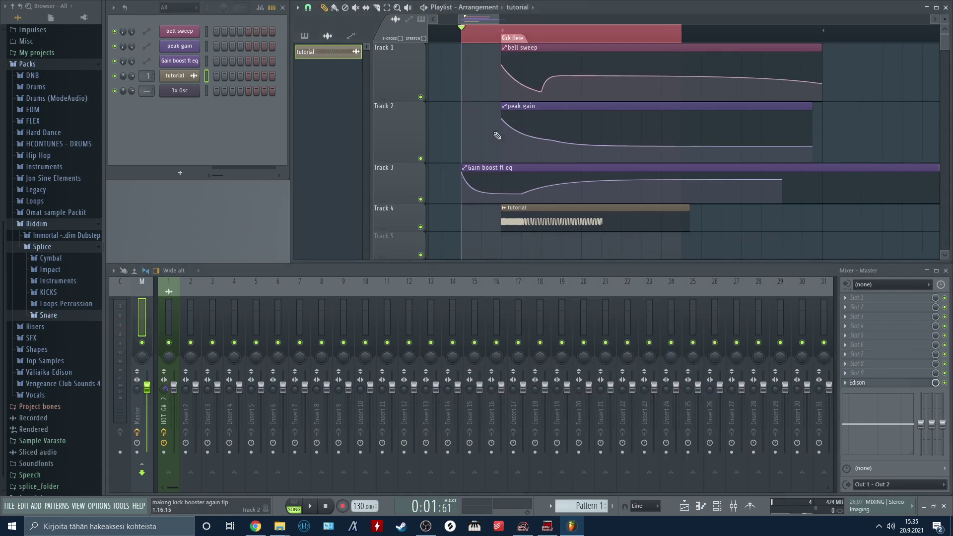
click(164, 309)
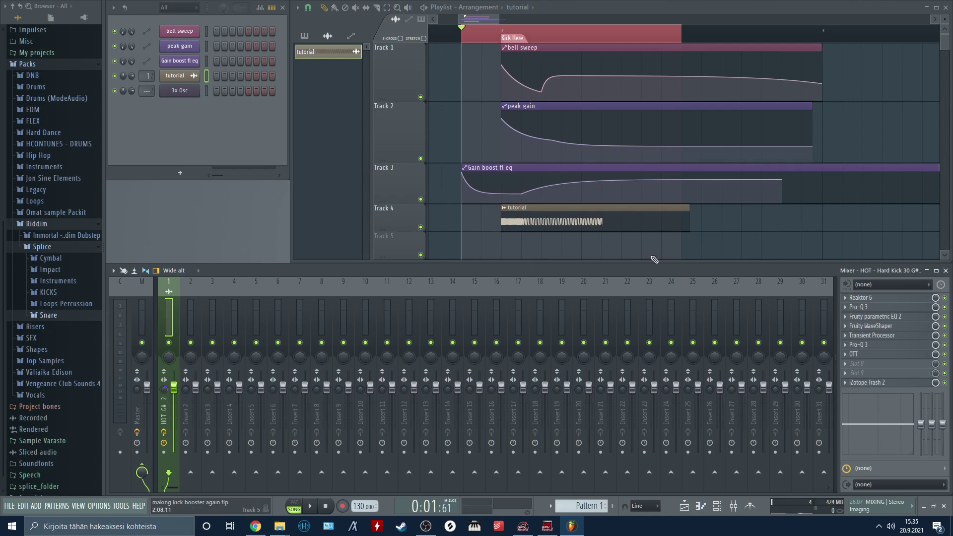
click(883, 300)
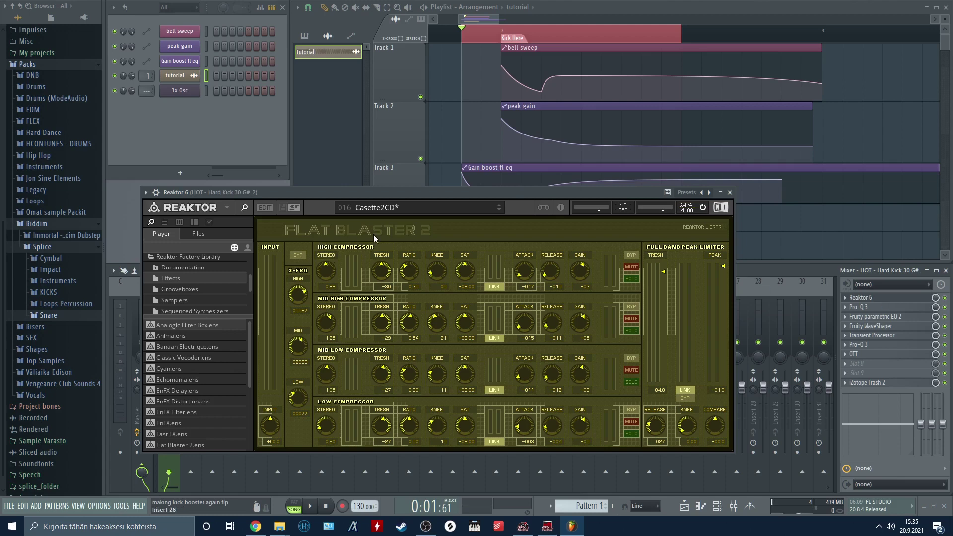
click(862, 307)
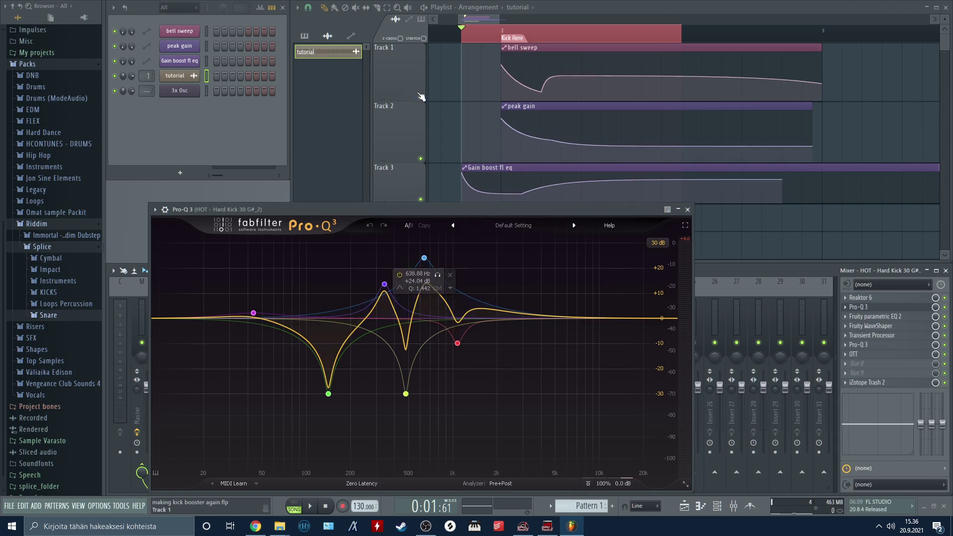
Step: Solo and play the peak gain automation, and do the same for the bell sweep automation, watching the Pro-Q 3 curve
ctrl+click(420, 158)
key(space)
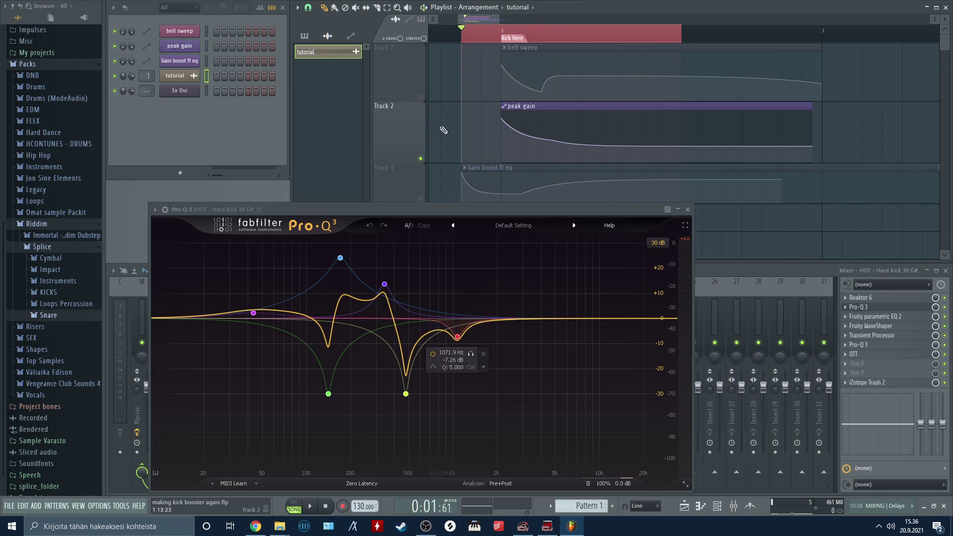
key(space)
ctrl+click(421, 97)
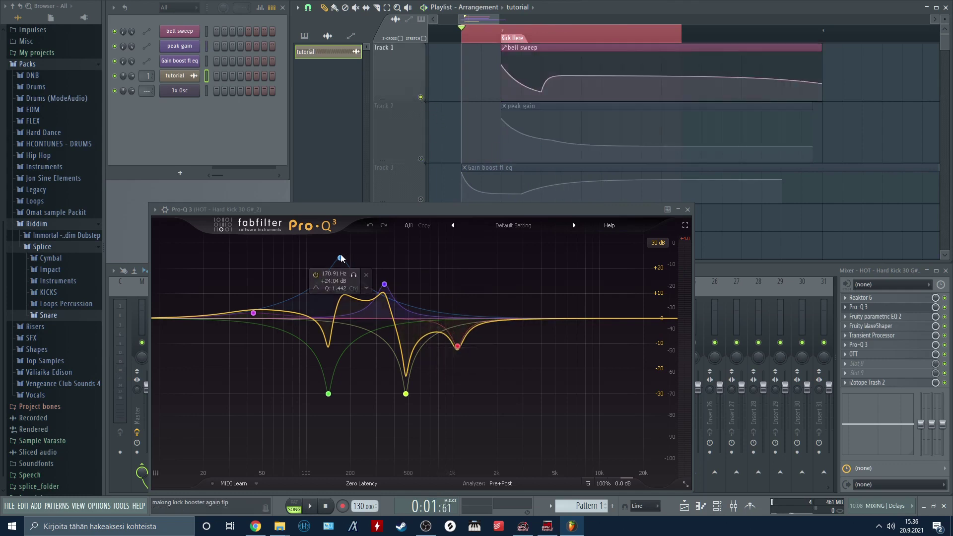
mouse_move(515, 65)
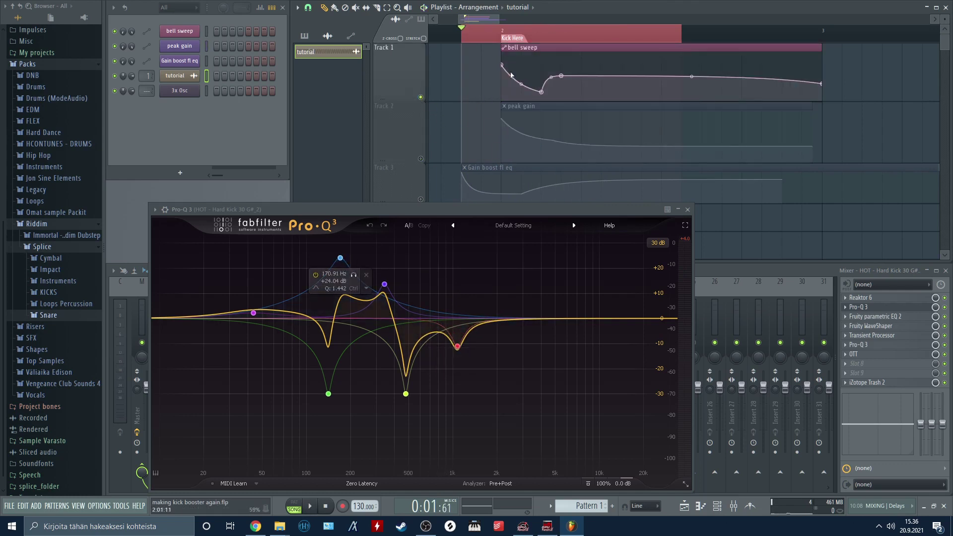
key(space)
Step: Enable peak gain alongside bell sweep, play both automations against the Pro-Q 3 curve and close the equalizer
key(space)
click(421, 159)
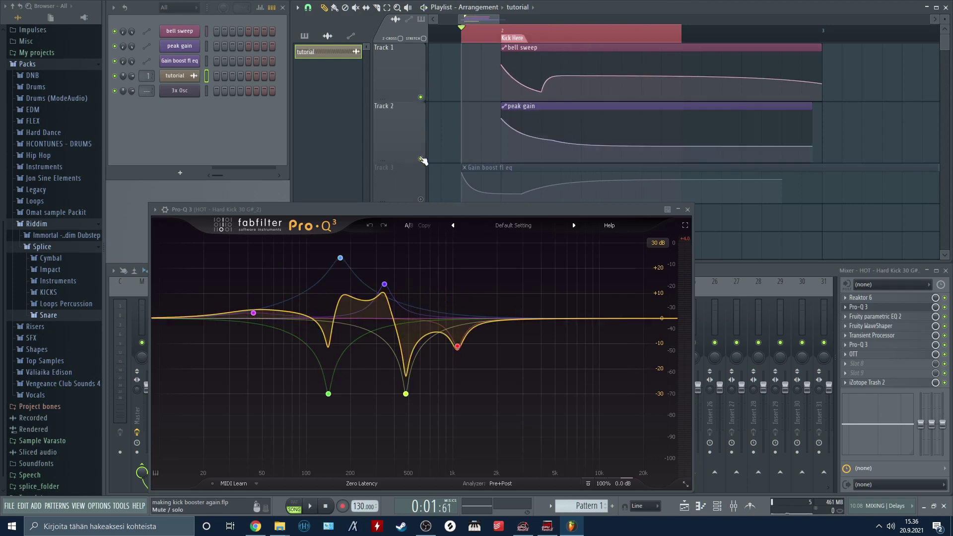
key(space)
key(space)
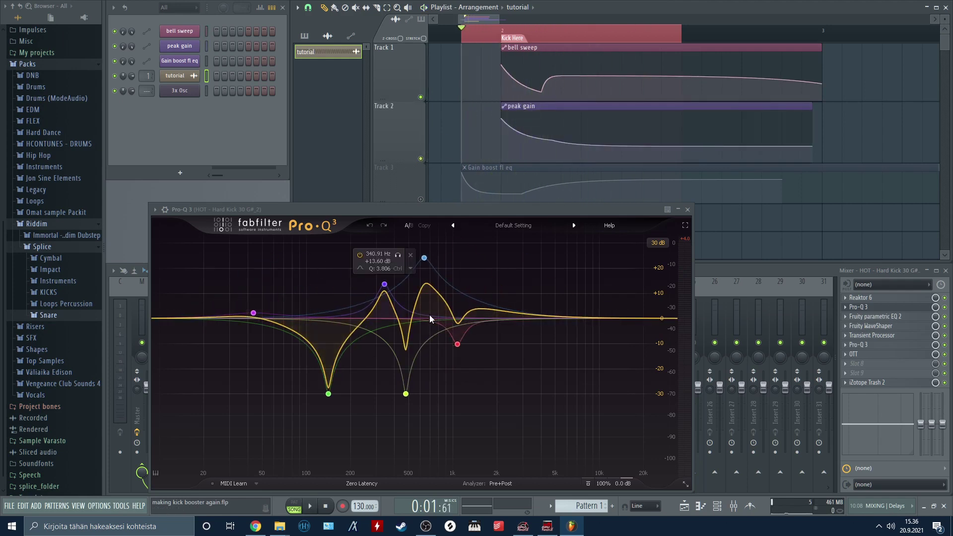
mouse_move(378, 400)
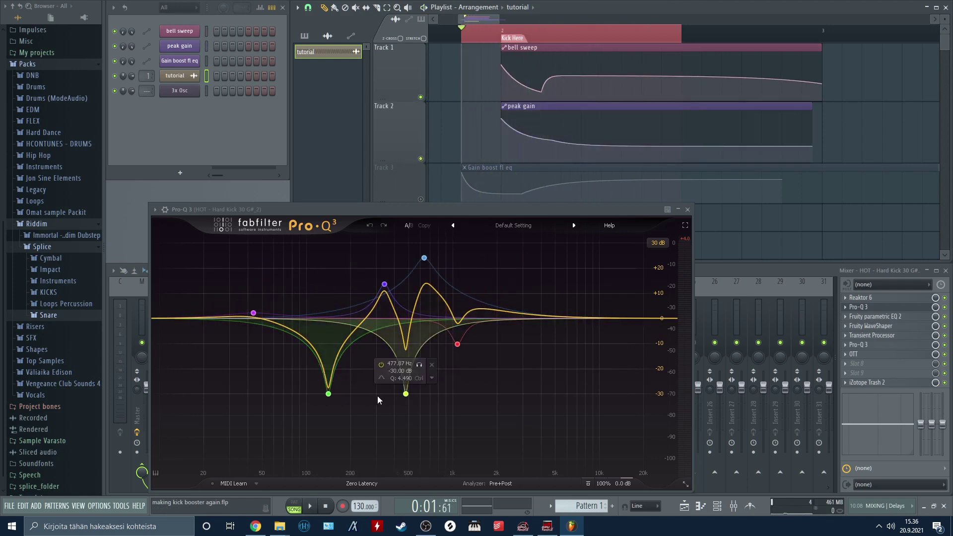
click(688, 212)
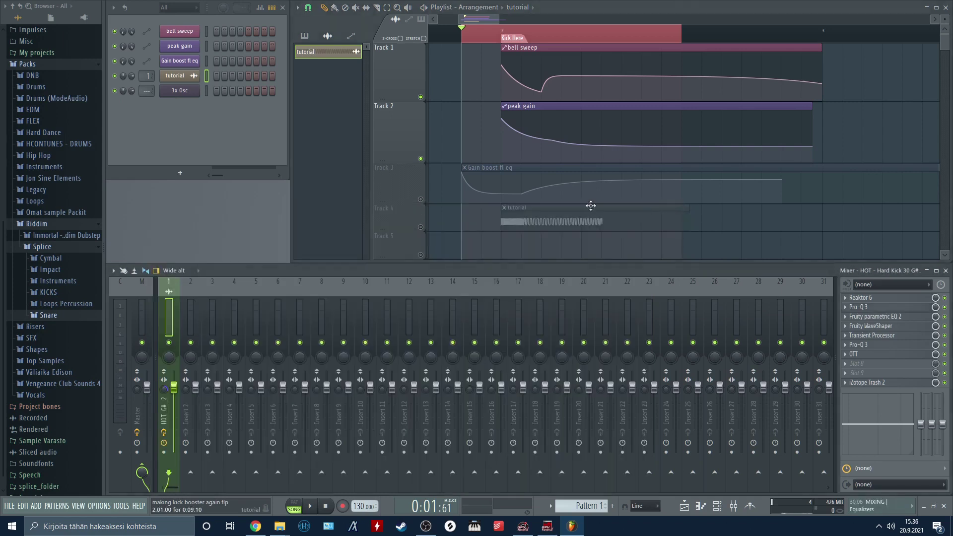
Step: Solo the Gain boost fl eq automation, play it with Fruity Parametric EQ 2 open, and restore all playlist tracks
ctrl+click(421, 200)
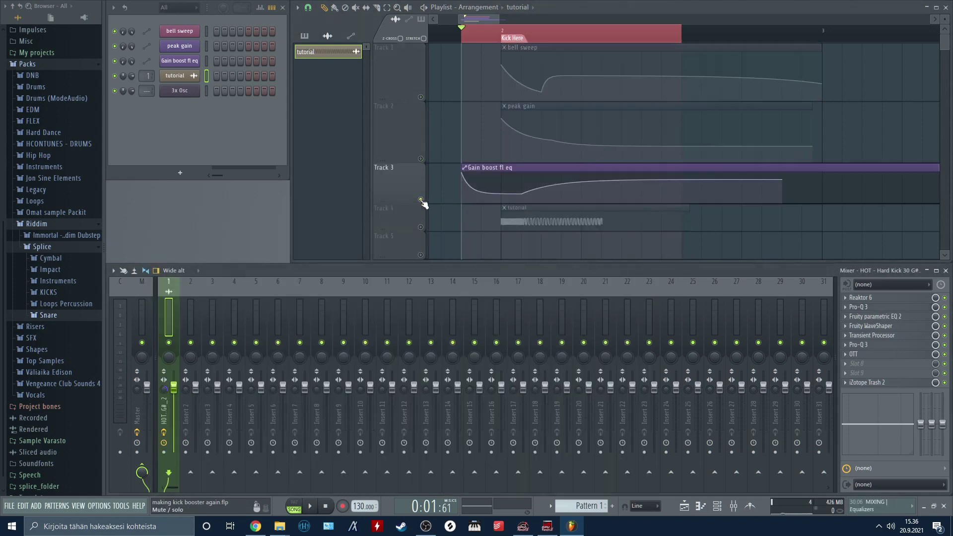
click(877, 321)
key(space)
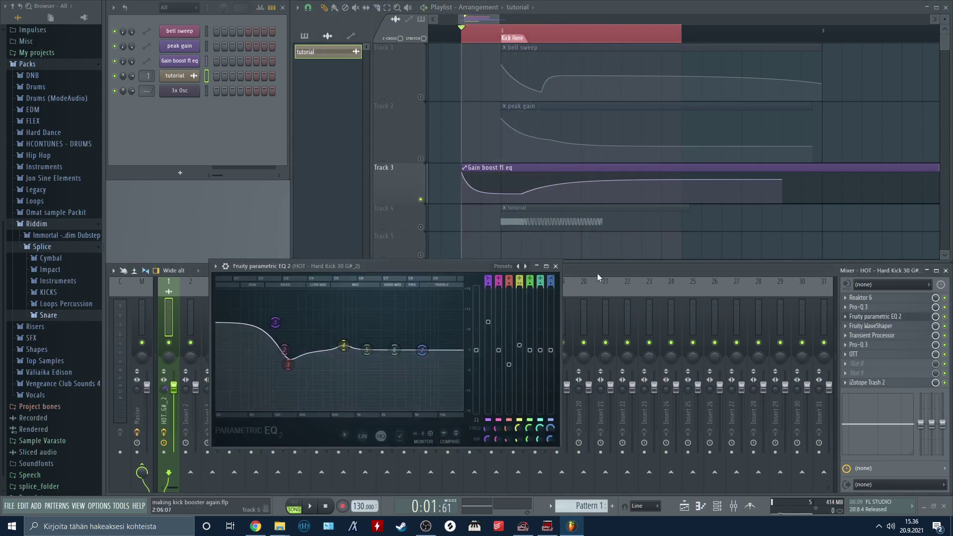
key(space)
click(556, 267)
right_click(421, 199)
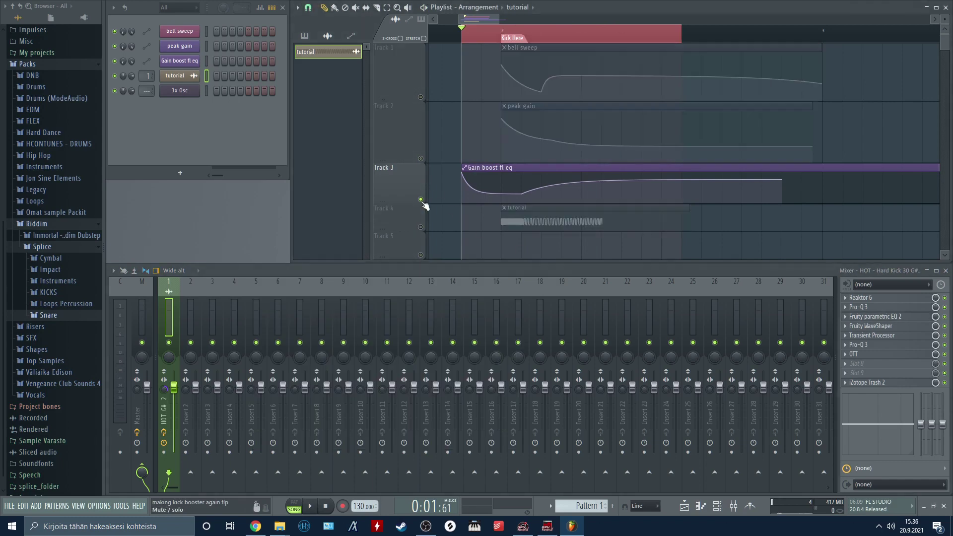
Step: Inspect the Fruity WaveShaper curve and the Transient Processor settings on the HOT - Hard Kick mixer track, and close both plugins
click(884, 329)
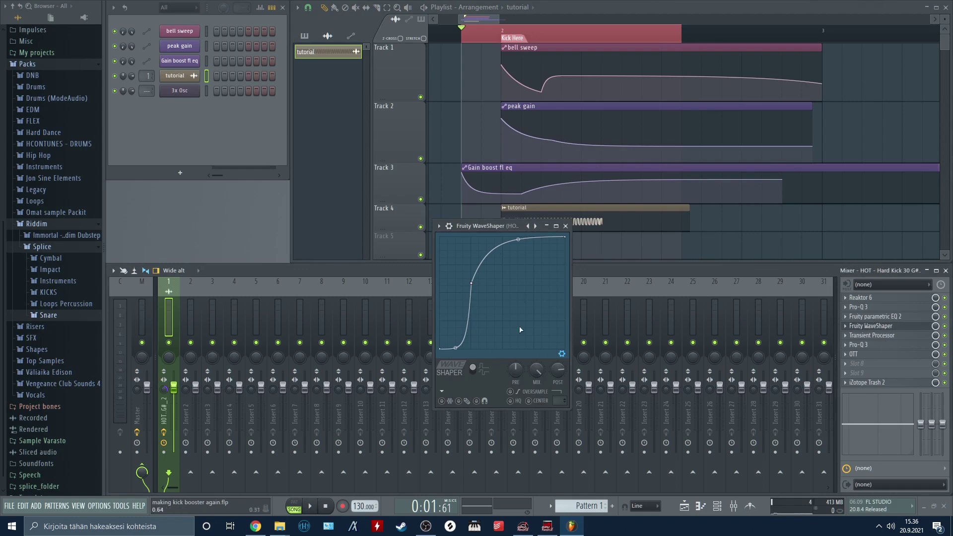
click(892, 343)
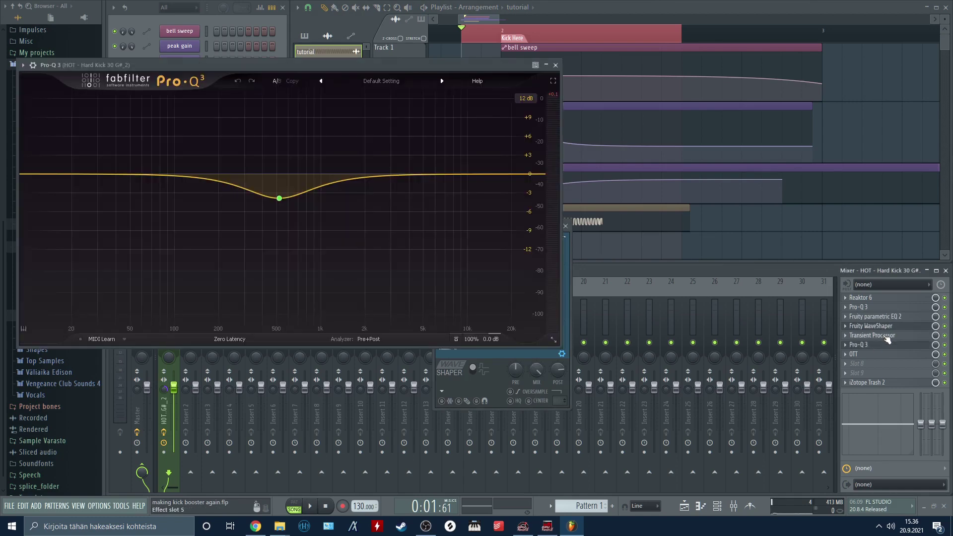
click(883, 336)
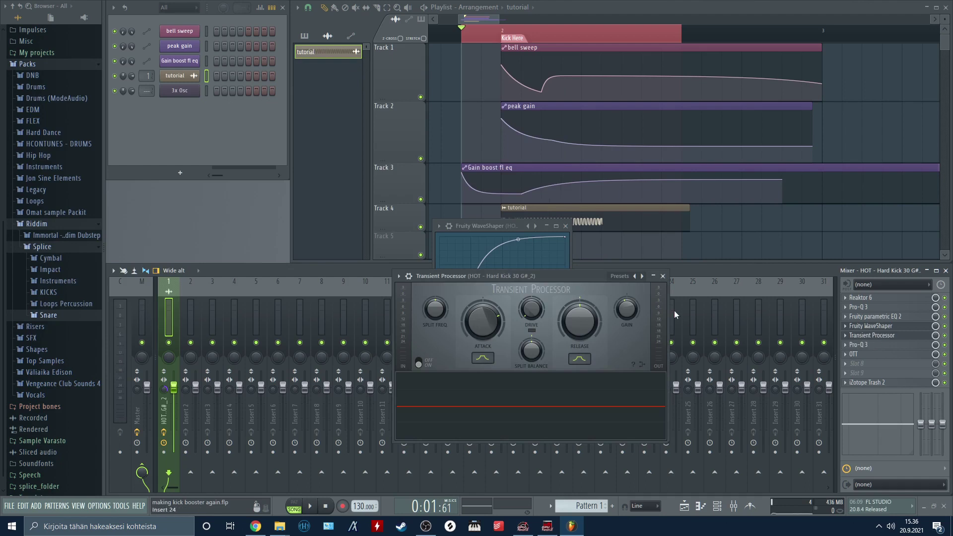
drag(510, 277, 696, 240)
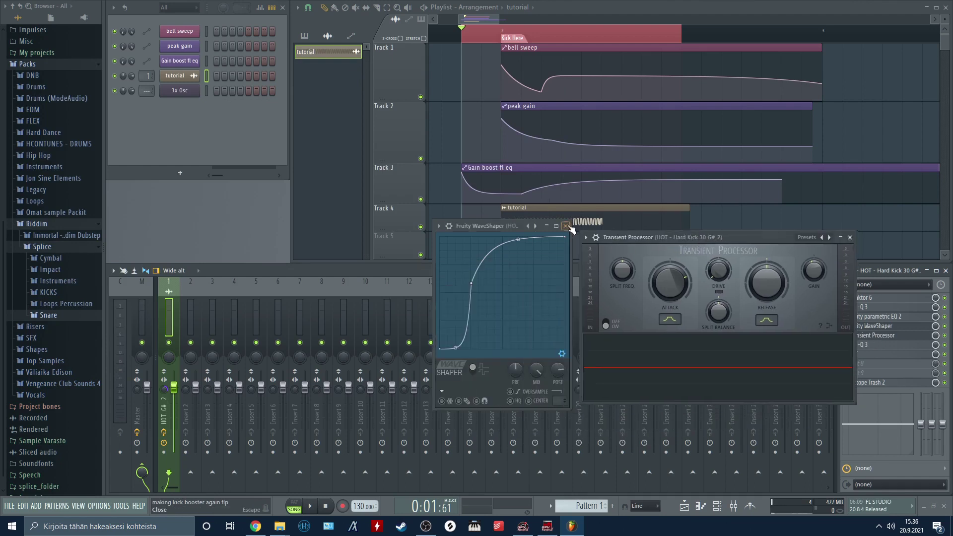
click(566, 226)
click(852, 238)
Step: Inspect the second Pro-Q 3 curve and the OTT compressor settings on the same mixer track, closing each plugin
click(884, 347)
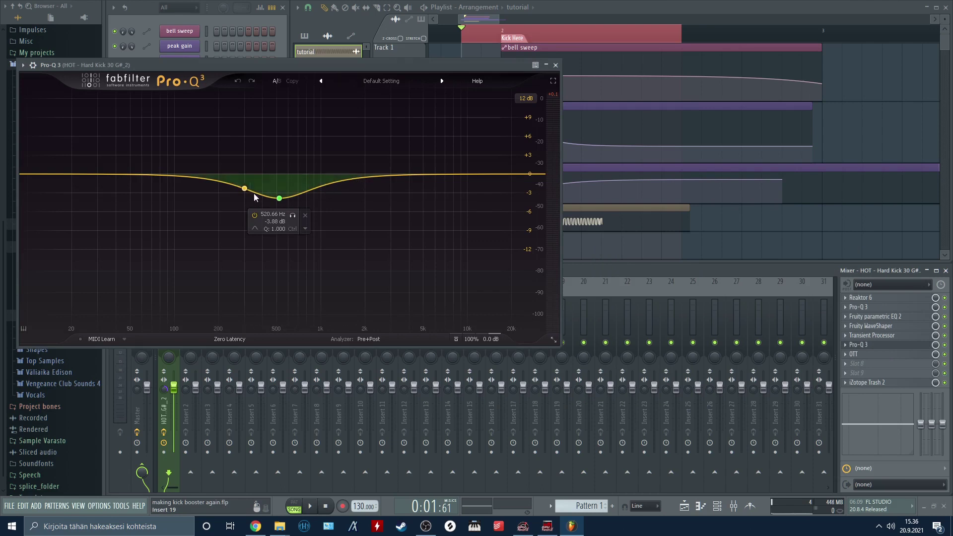
click(556, 65)
click(872, 355)
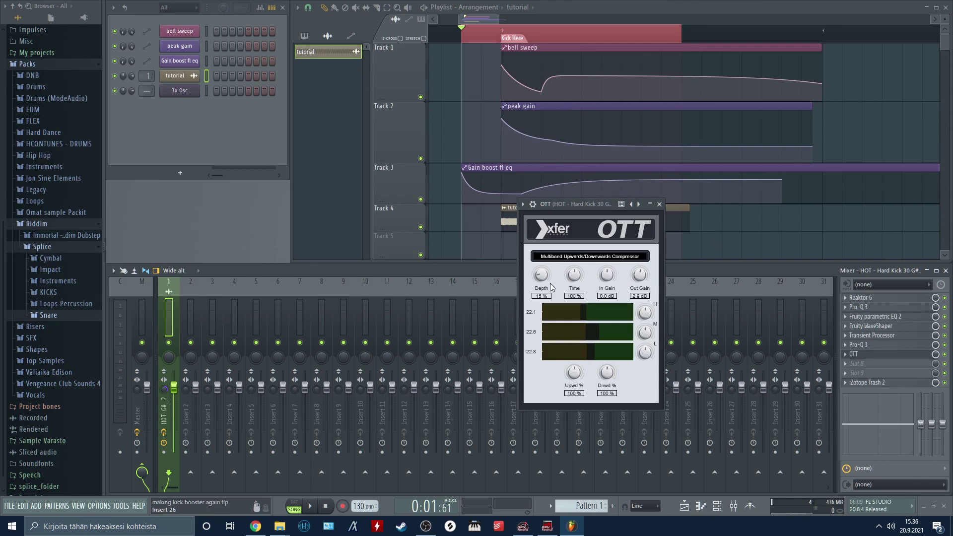
click(660, 205)
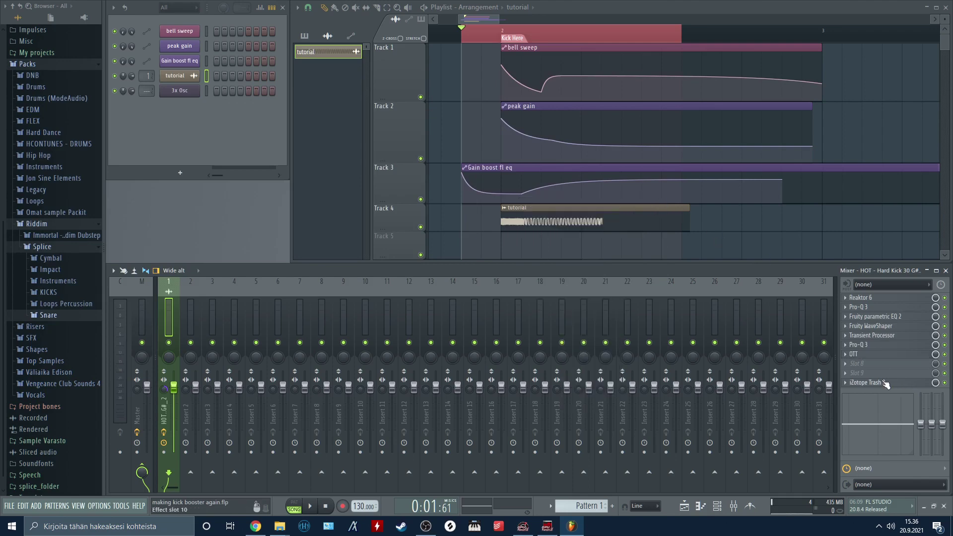
Step: Inspect iZotope Trash 2's distortion stage and Filter 1, close the plugin and play the kick through the full effect chain
click(869, 382)
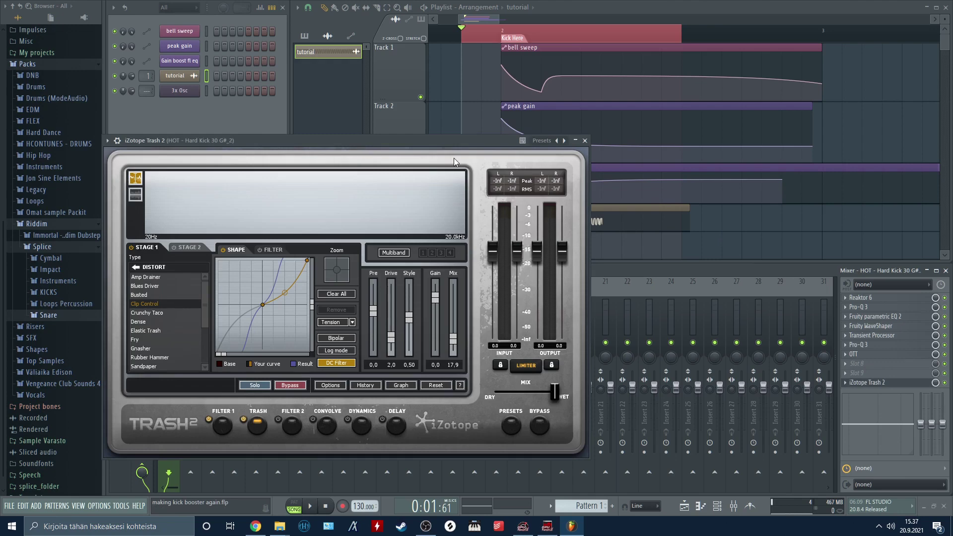
drag(427, 142, 573, 153)
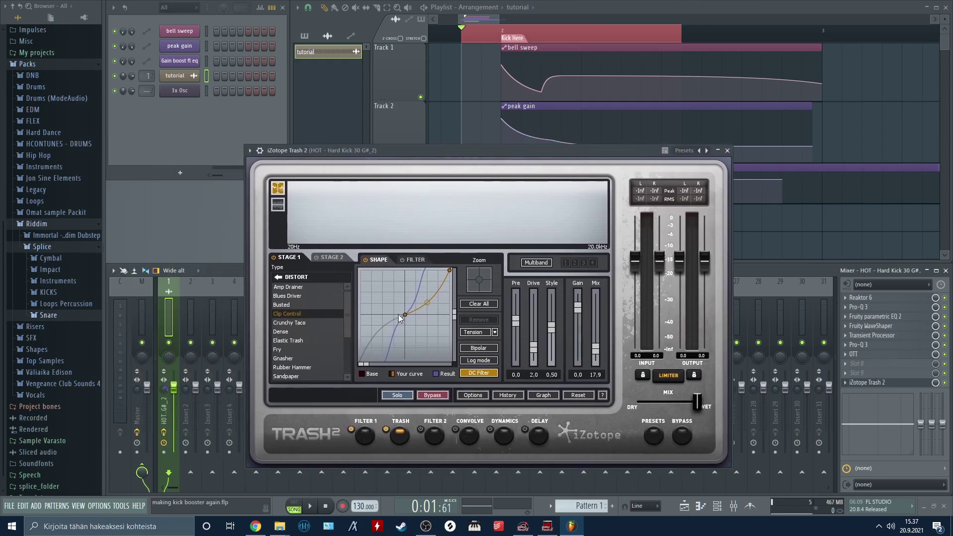
click(367, 439)
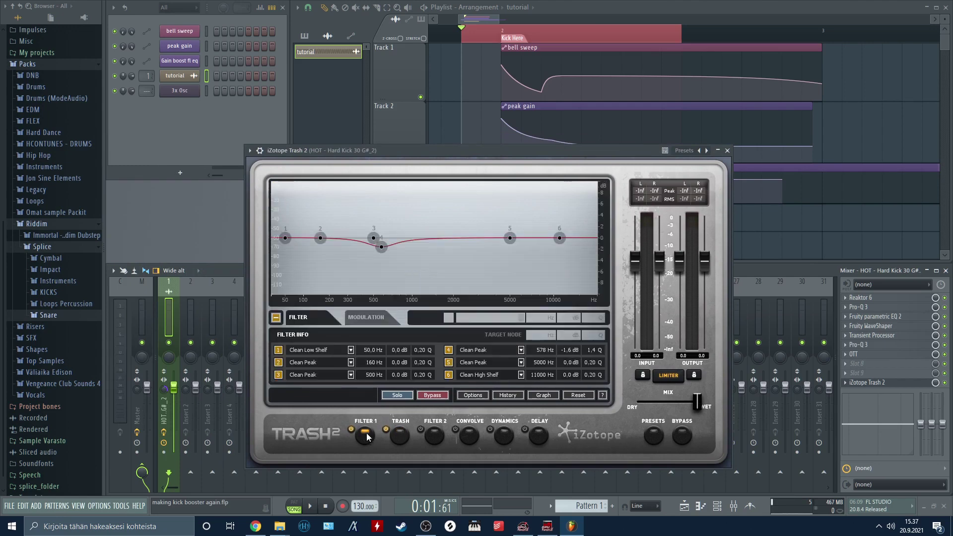
click(727, 150)
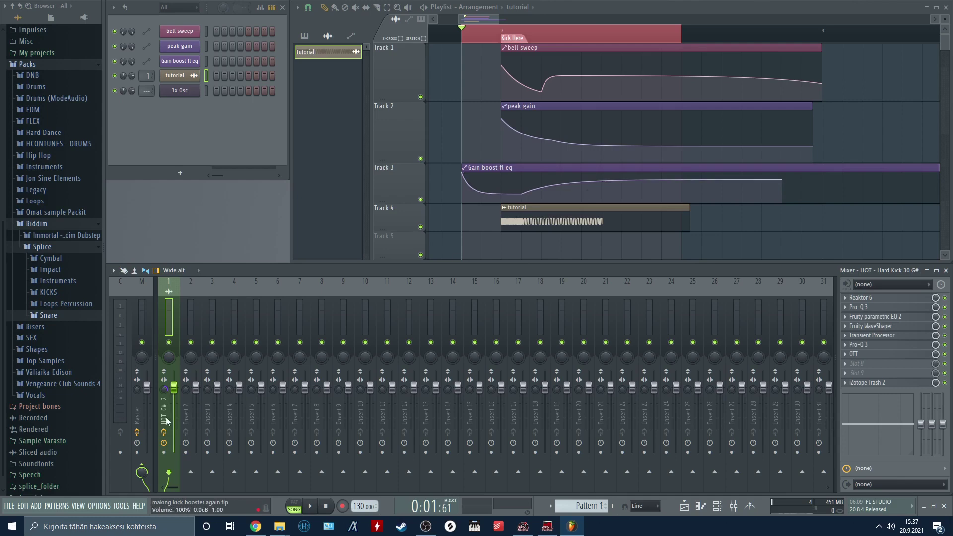
key(space)
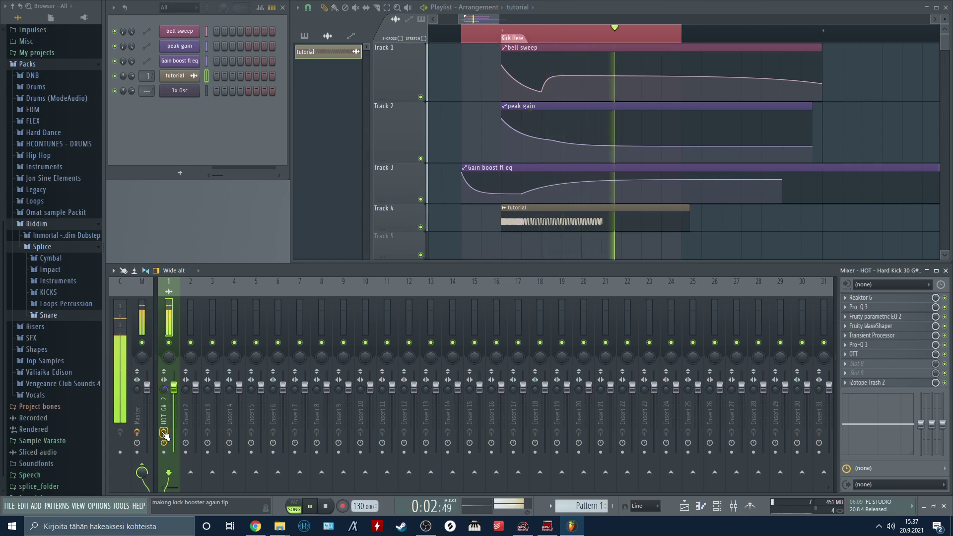
key(space)
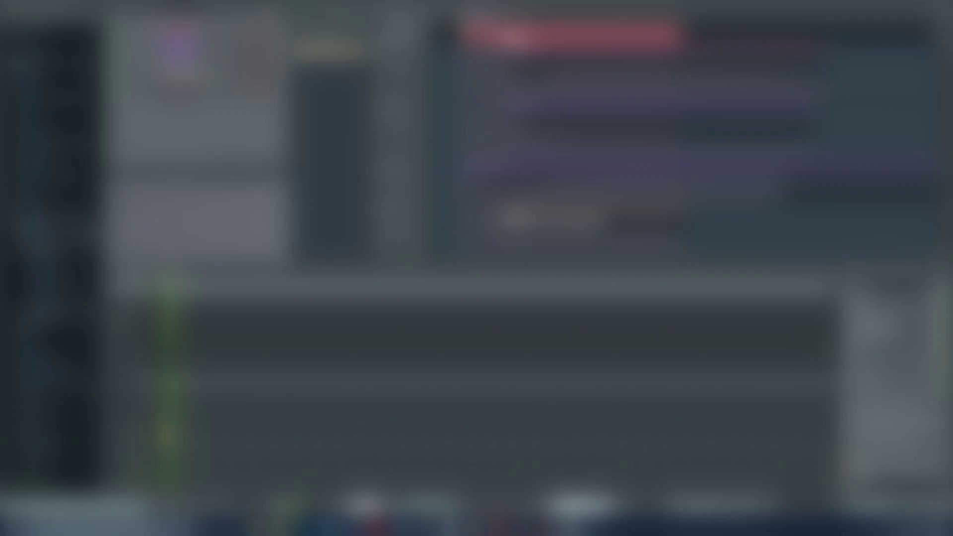
click(10, 522)
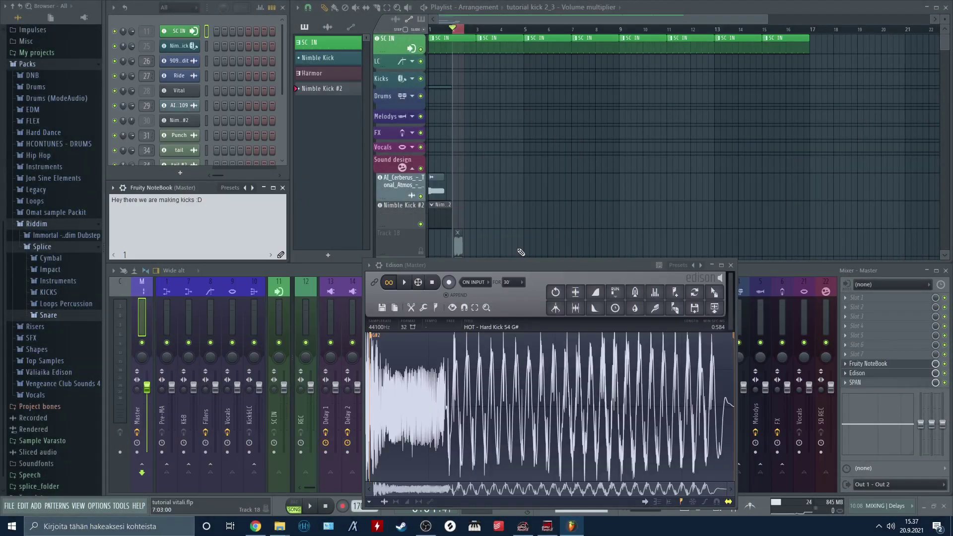
scroll(521, 252, down, 3)
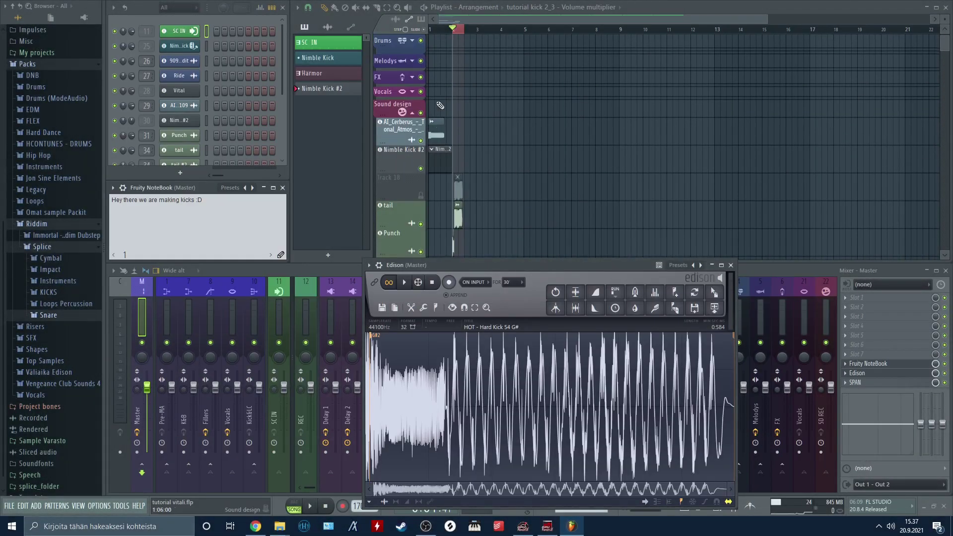
Step: Close Edison and examine the kick's tail, Punch, snare and tutorial kick 2_3 layers in the playlist along with their mixer tracks
scroll(450, 38, up, 10)
scroll(449, 37, up, 2)
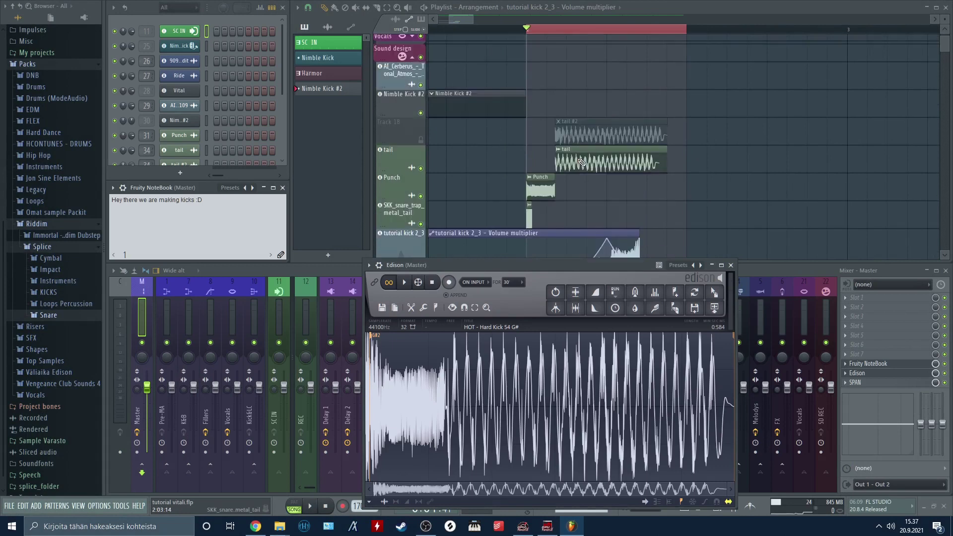
scroll(574, 153, down, 5)
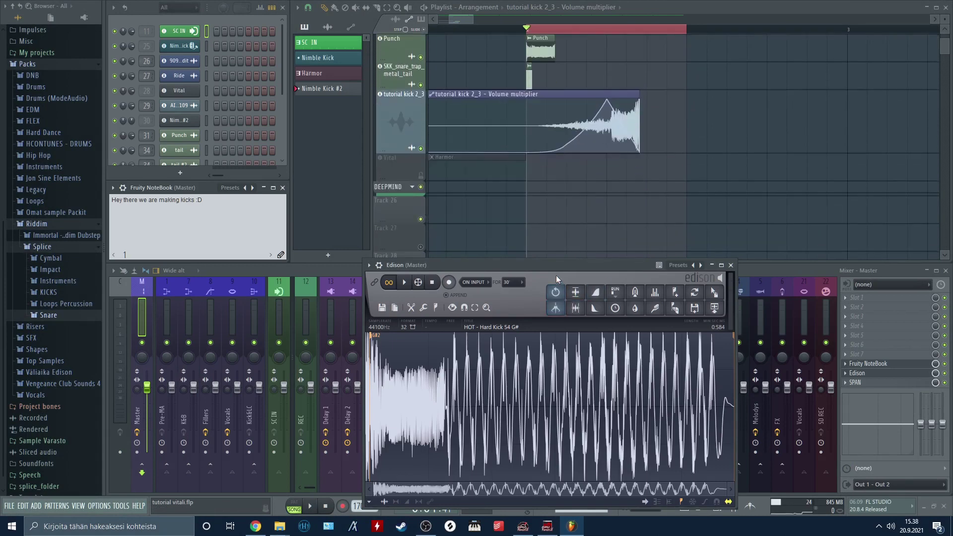
drag(551, 265, 647, 263)
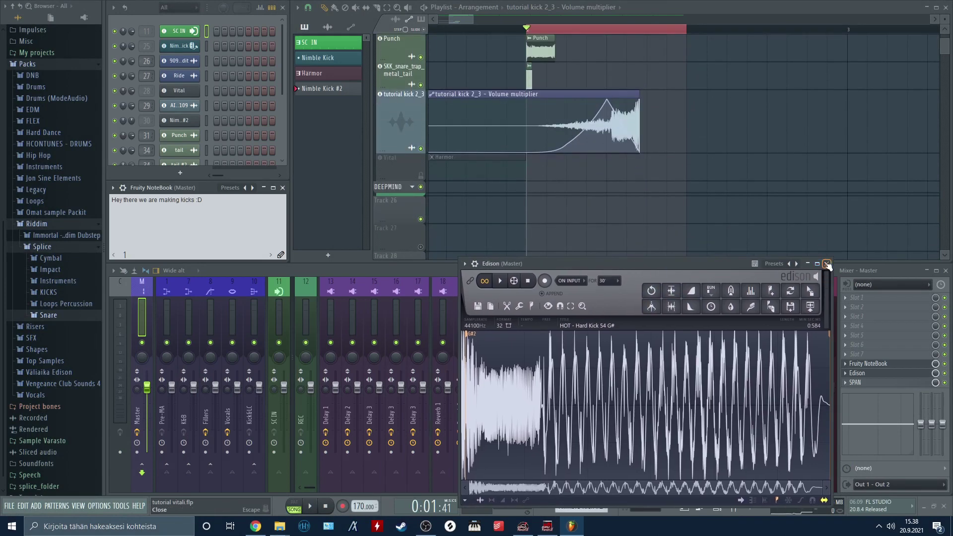
click(826, 264)
scroll(703, 226, up, 3)
scroll(704, 226, up, 1)
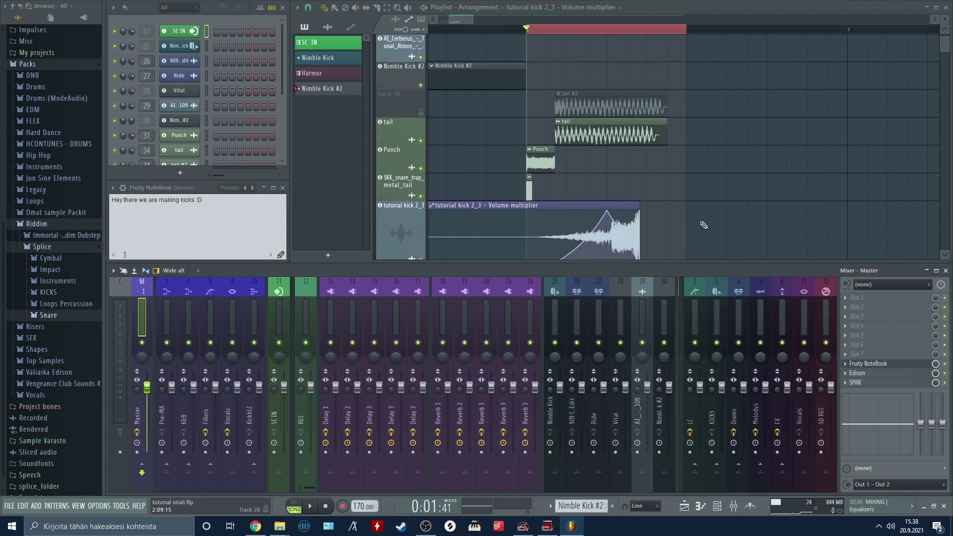
scroll(549, 294, down, 5)
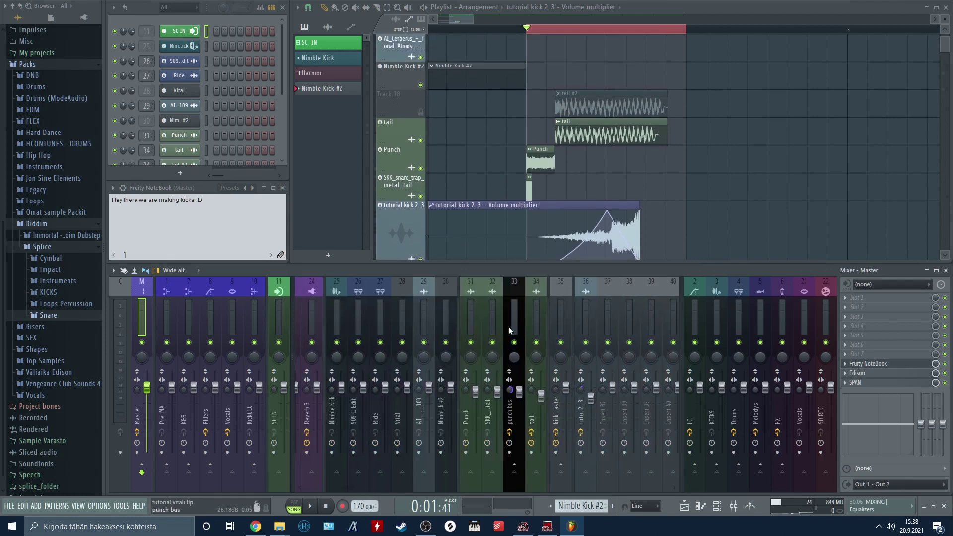
click(465, 317)
scroll(443, 315, down, 2)
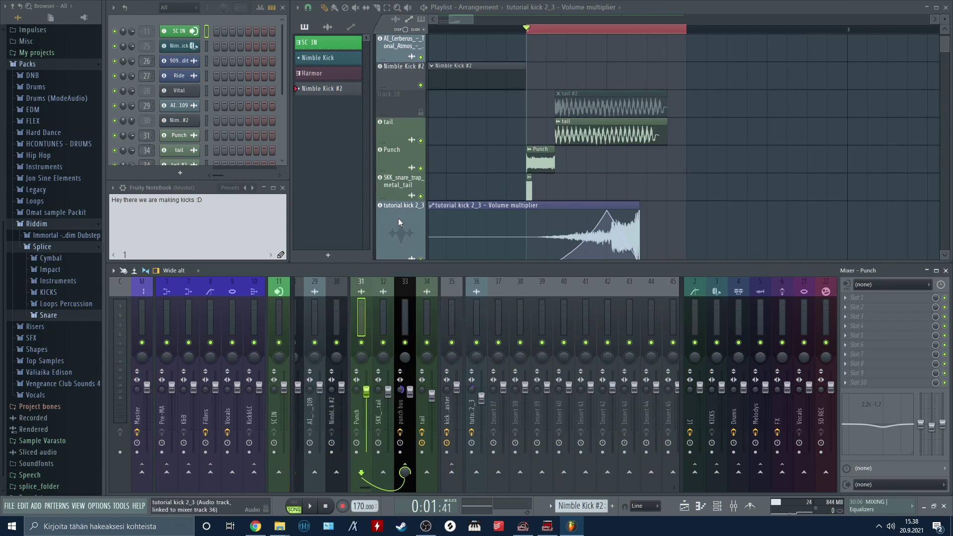
Step: Open the SKK_snare_trap_metal_tail clip's sample in Edison to inspect its waveform, and close the editor
click(529, 189)
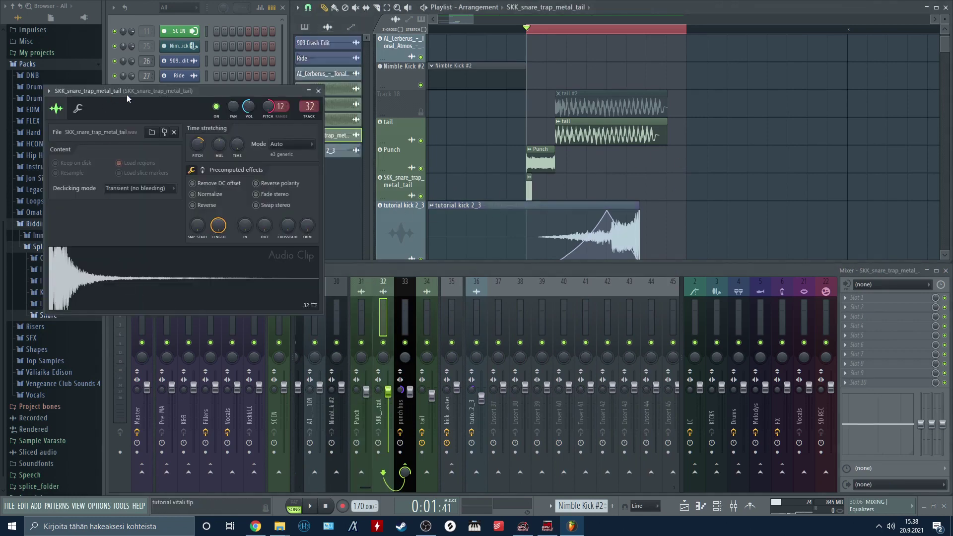
drag(127, 94, 395, 151)
right_click(388, 340)
click(417, 386)
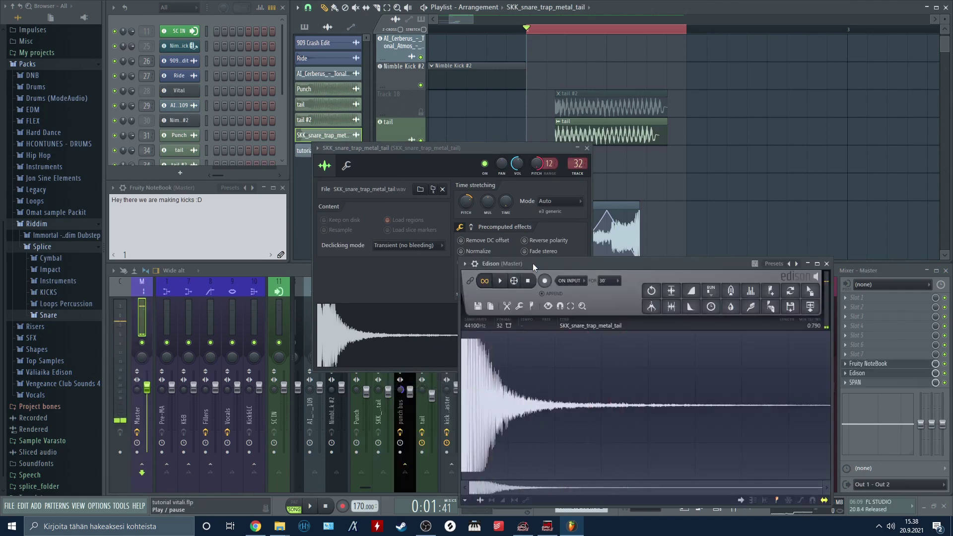
click(826, 264)
Step: Audition the SKK_snare_trap_metal_tail sample from its channel settings, enlarge the kick layers in the playlist and close the settings
drag(432, 150, 251, 63)
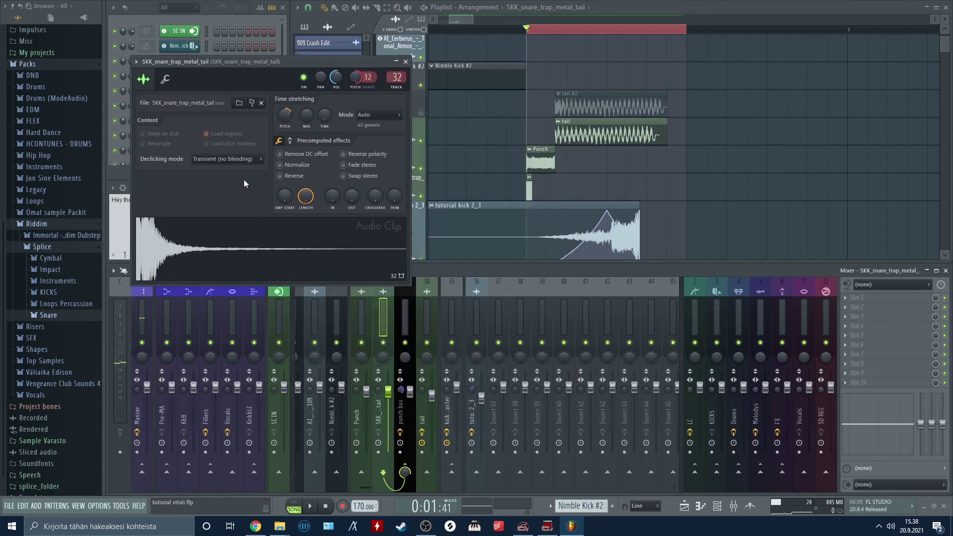
click(230, 254)
scroll(527, 32, up, 3)
click(405, 62)
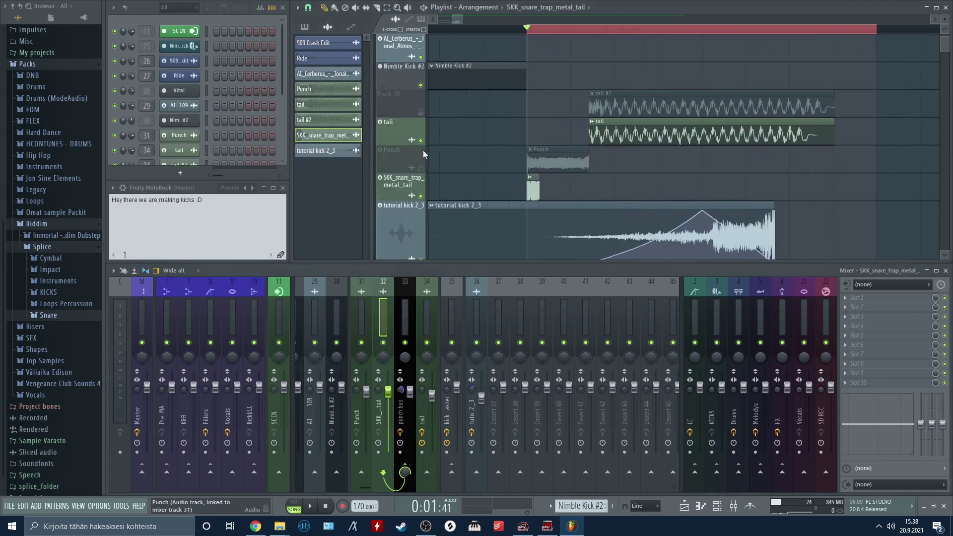
Step: Mute the tail track to isolate the SKK_snare_trap_metal_tail layer, and unmute the Punch track
scroll(492, 137, down, 2)
click(467, 186)
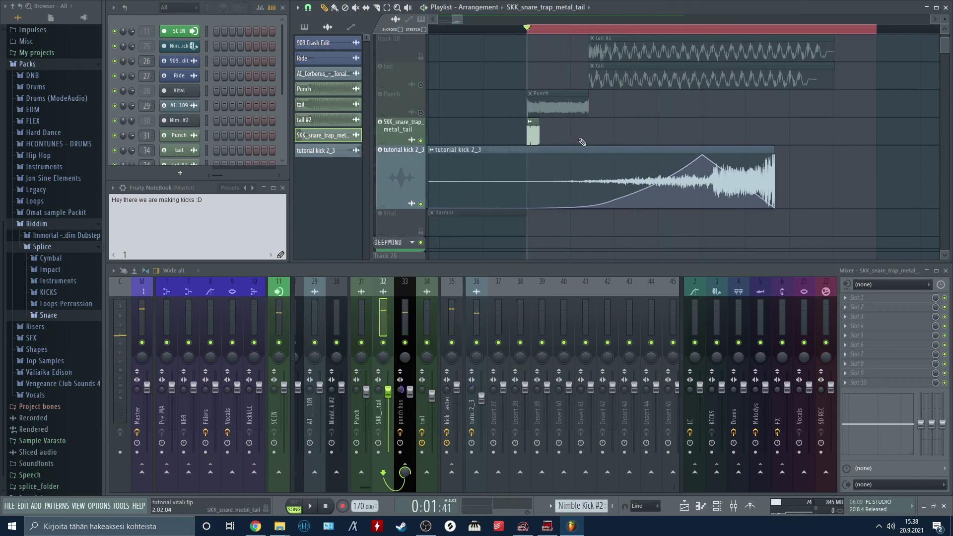
drag(513, 173, 528, 195)
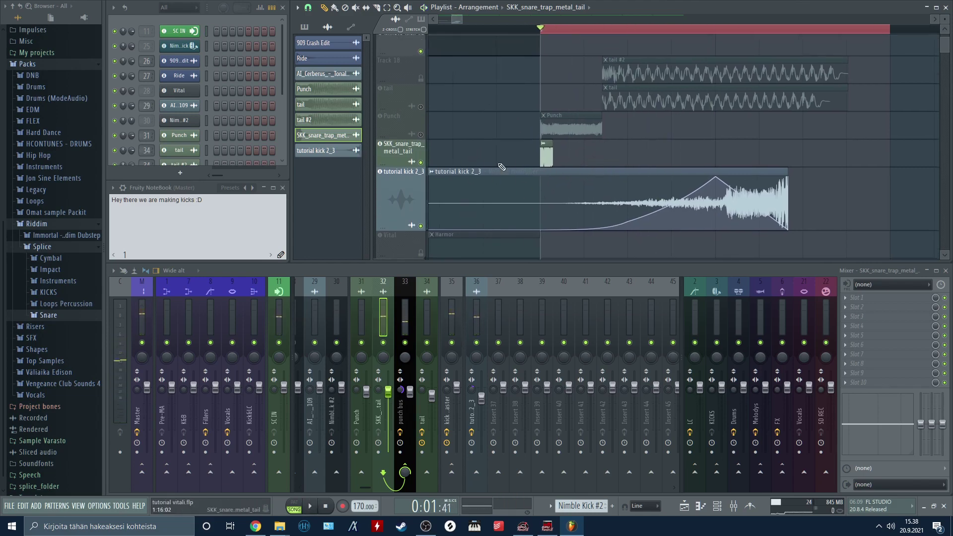
click(421, 134)
Step: Open the Punch clip's channel settings, audition its tutorial kick 2_2 sample and close the settings
scroll(462, 152, up, 1)
double_click(571, 155)
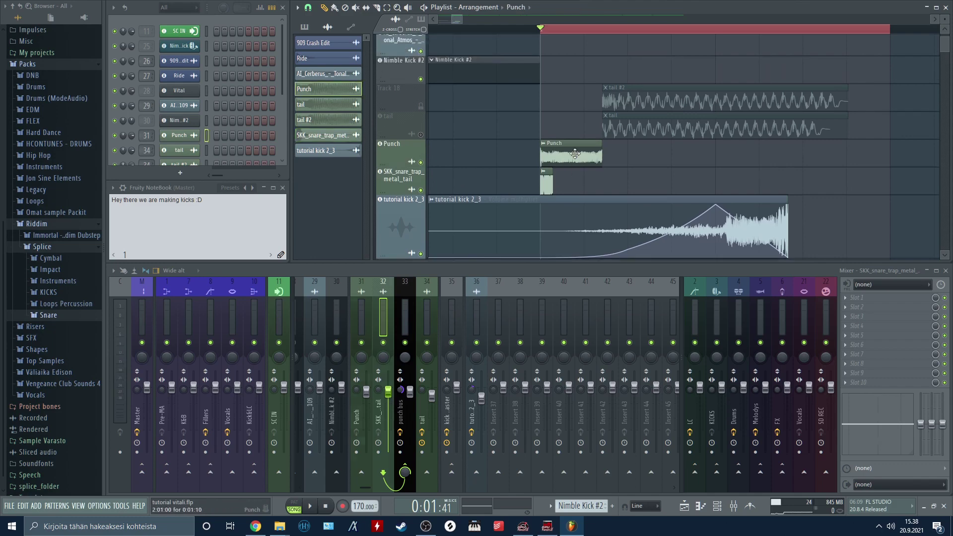
click(174, 272)
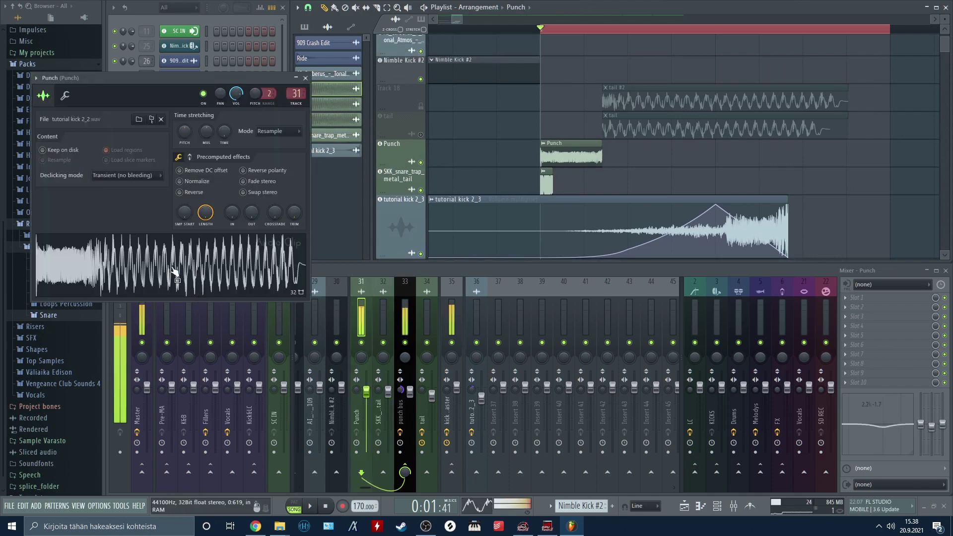
click(305, 78)
scroll(626, 204, up, 1)
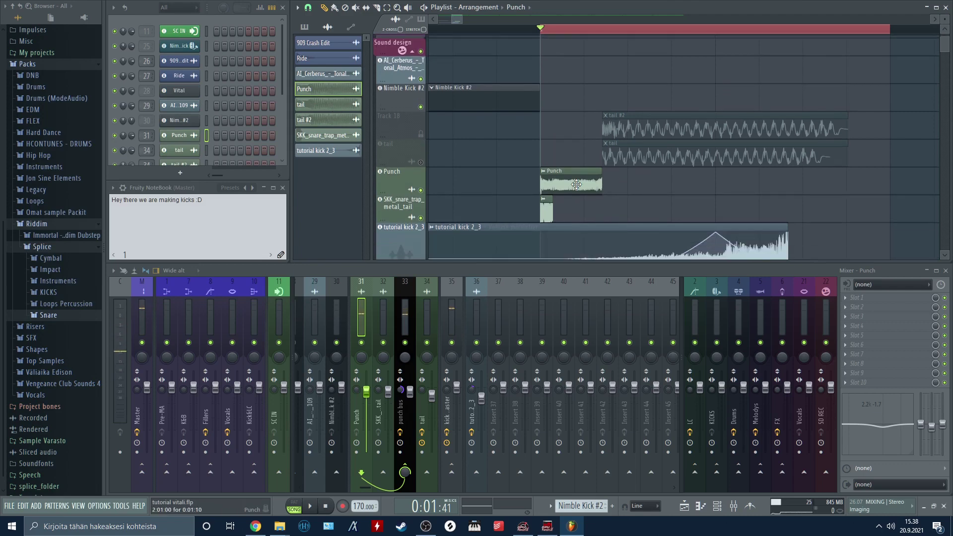
Step: Compare the Punch clip's source waveform with the SKK_snare_trap_metal_tail sample by opening both clips' channel settings
double_click(579, 186)
scroll(575, 186, down, 2)
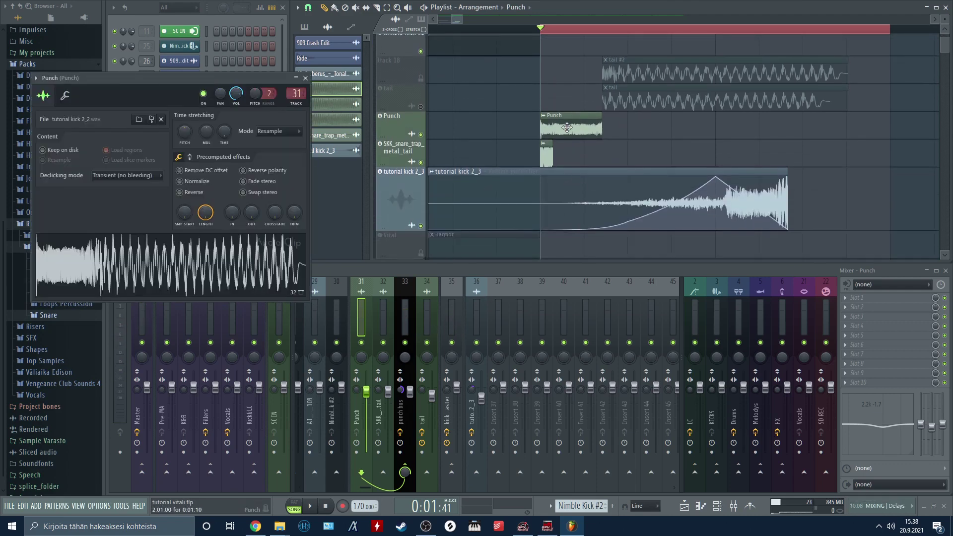
scroll(568, 126, up, 2)
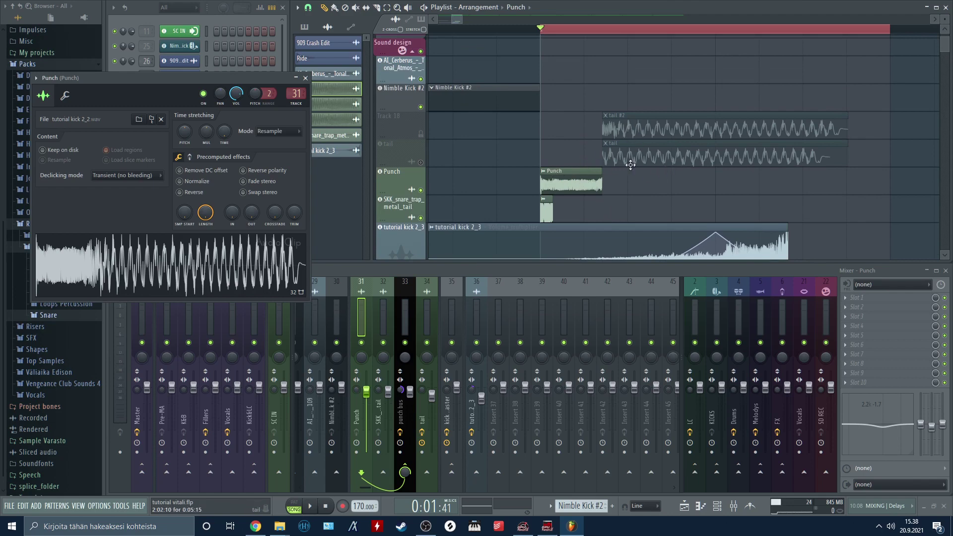
scroll(631, 165, down, 2)
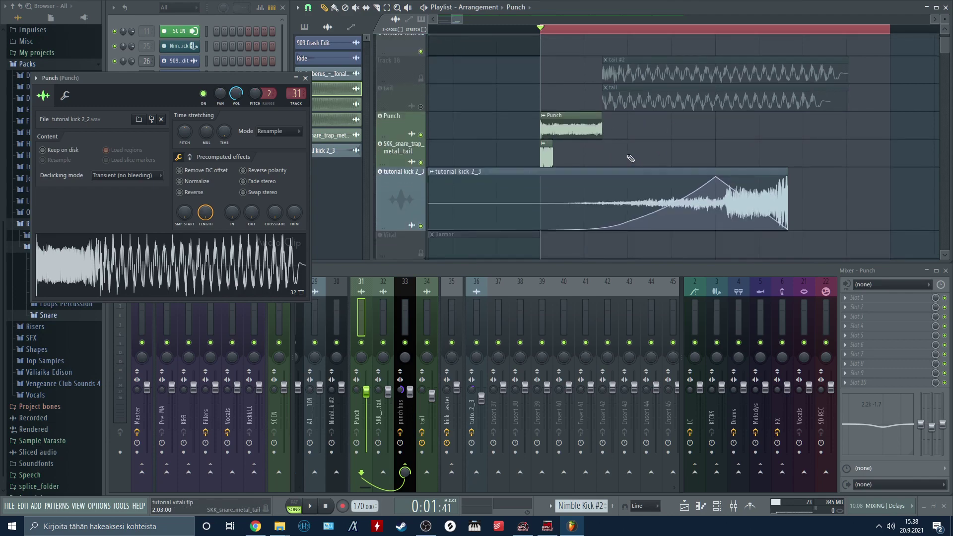
double_click(546, 156)
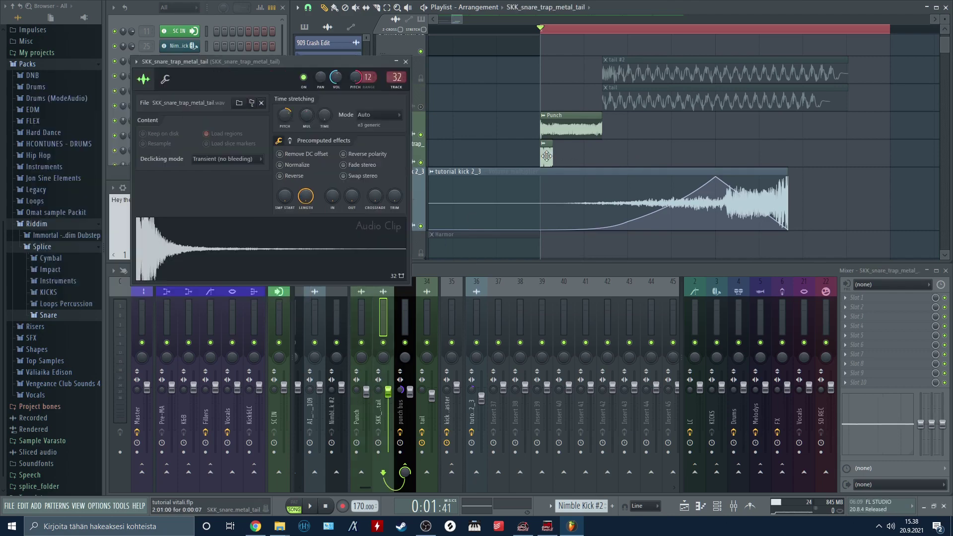
double_click(571, 128)
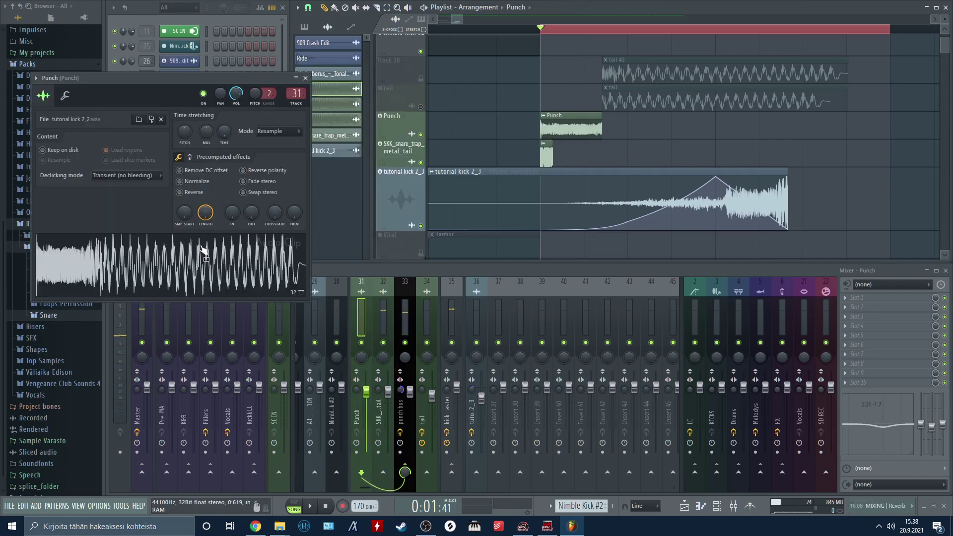
Step: Audition the tutorial kick 2_2 sample, and play it against the arrangement's Punch, SKK_snare_trap_metal_tail and tutorial kick 2_3 layers
click(198, 275)
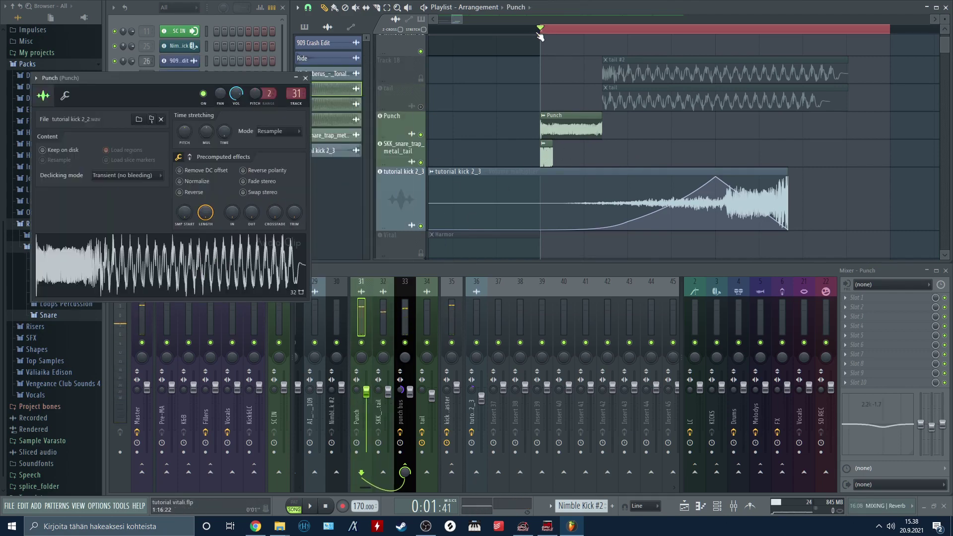
key(space)
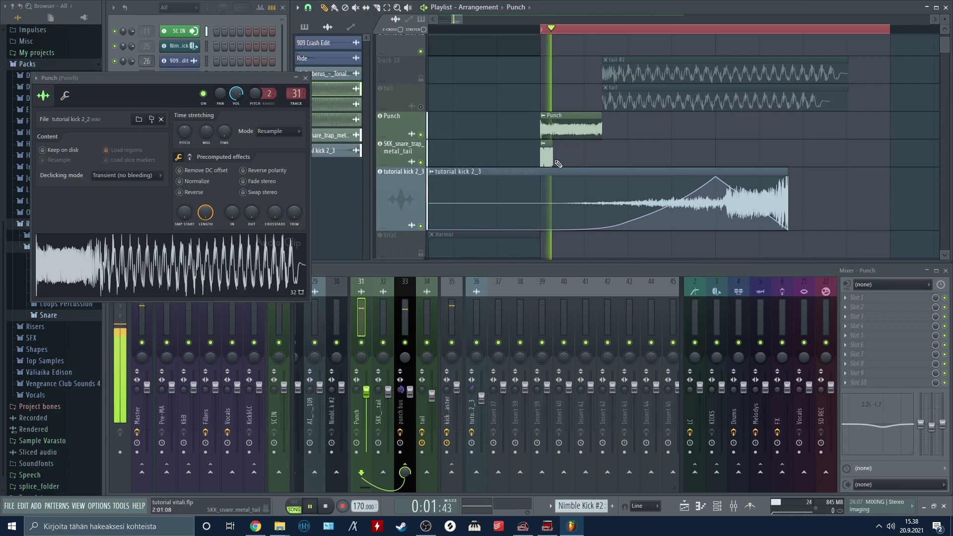
key(space)
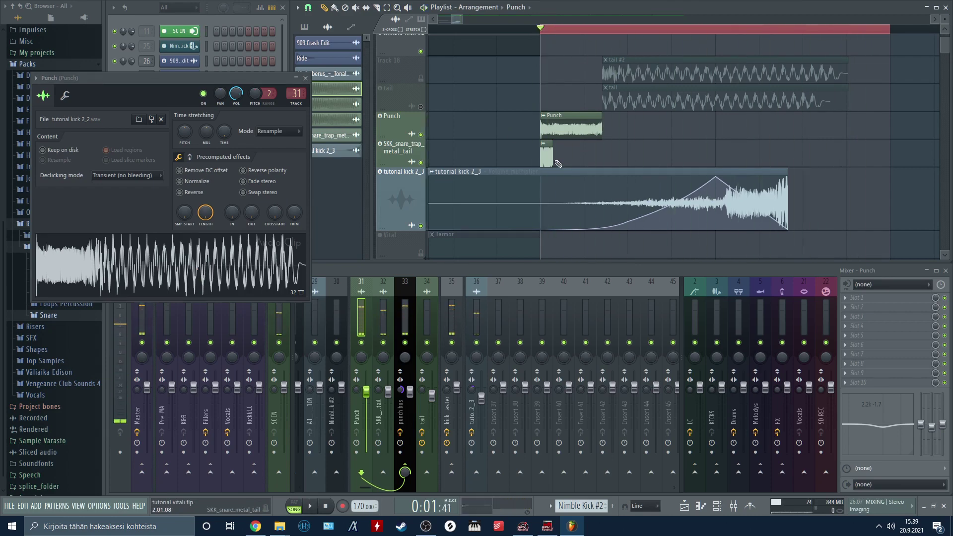
Step: Mute the tutorial kick 2_3 track and play only the Punch and SKK_snare_trap_metal_tail layers
scroll(566, 220, down, 1)
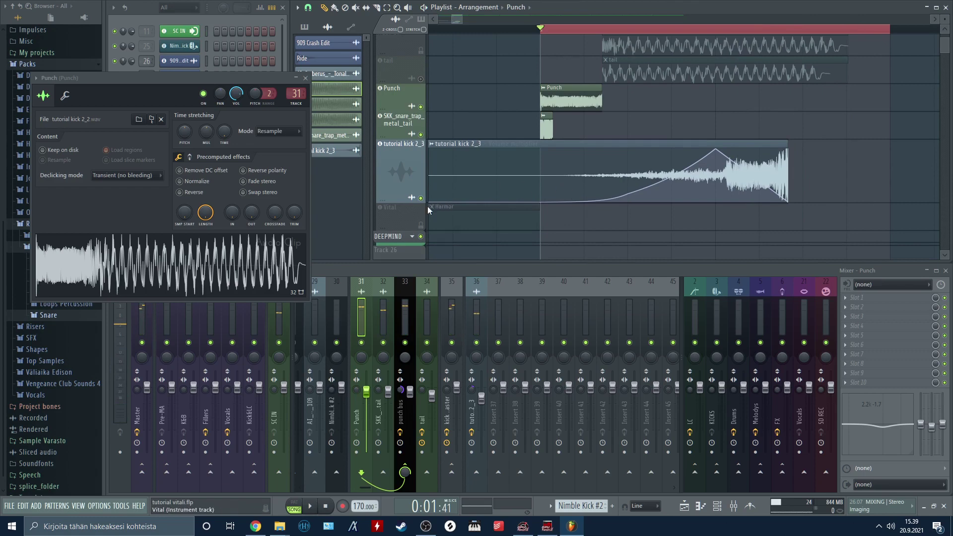
click(421, 199)
scroll(566, 212, up, 1)
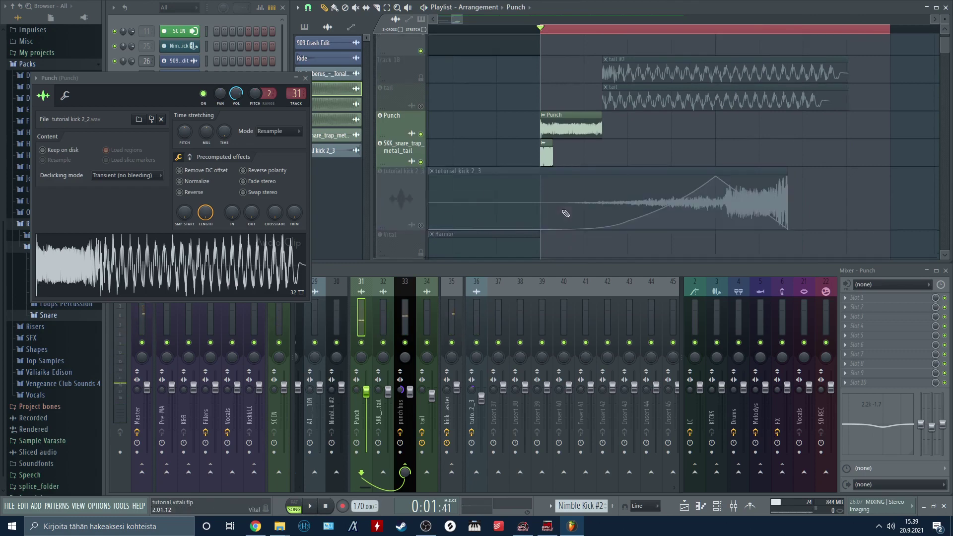
key(space)
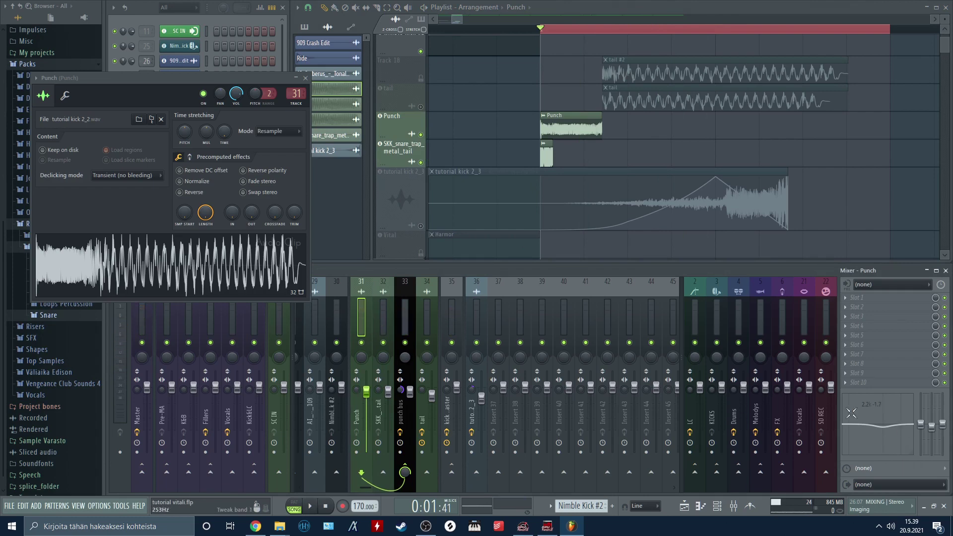
Step: Examine the punch bus's Pro-Q 3 equalizer curve while playing the layers, and close the equalizer
click(388, 320)
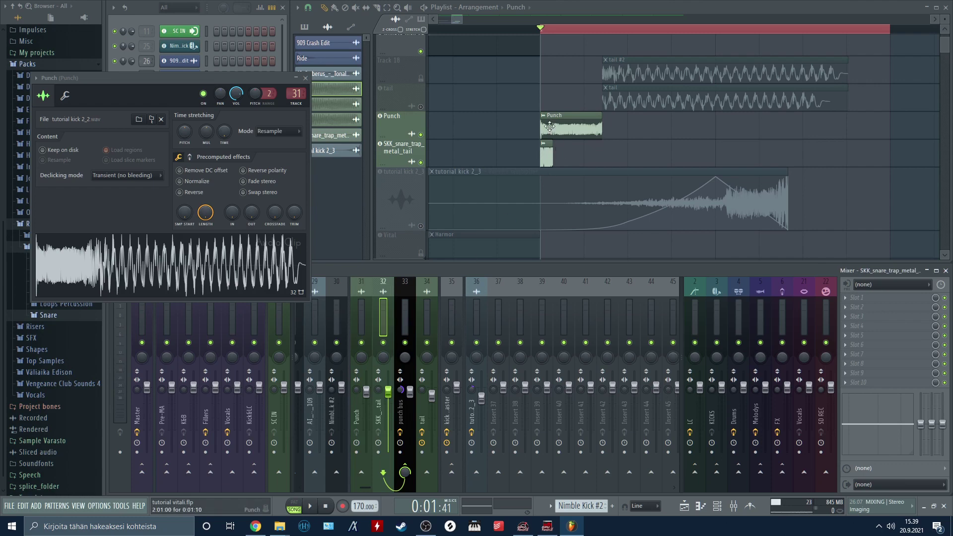
click(406, 322)
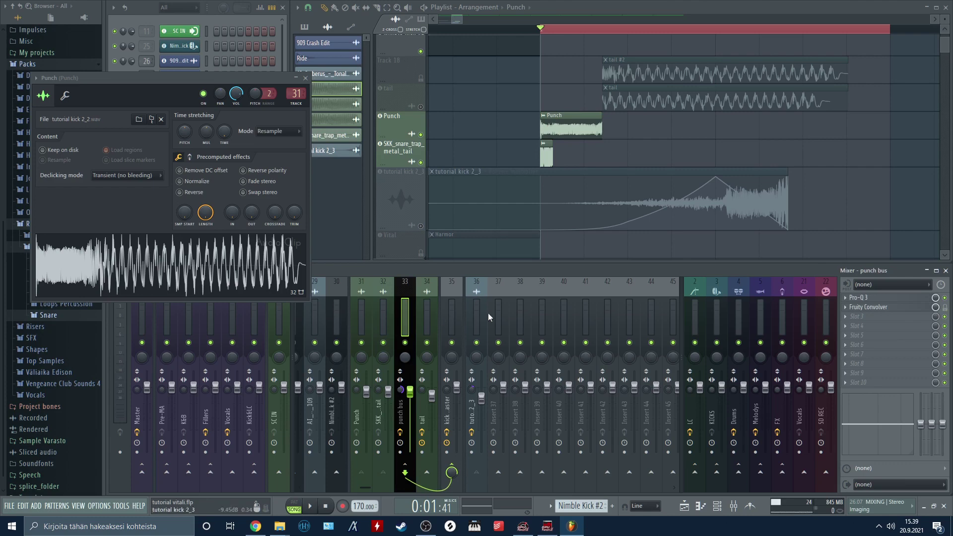
click(881, 299)
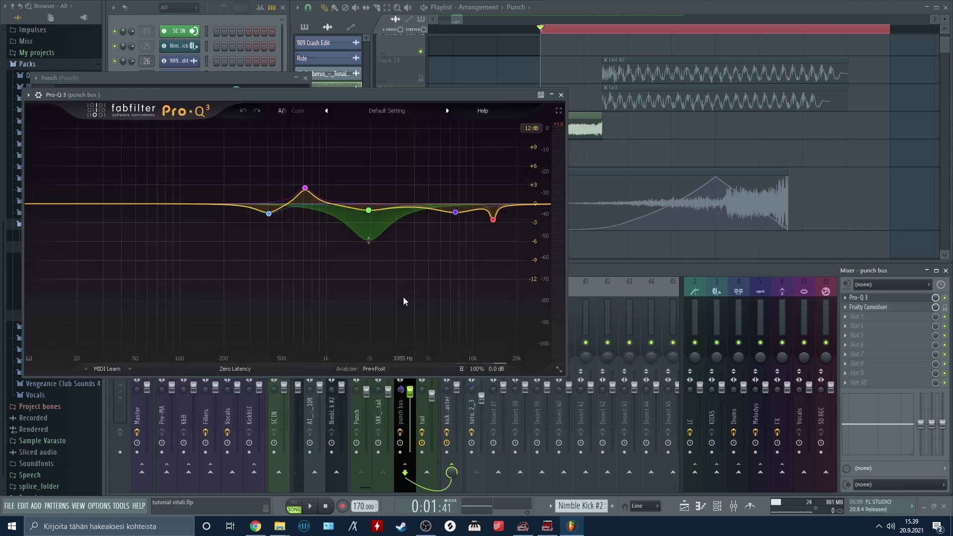
key(space)
key(space)
click(561, 95)
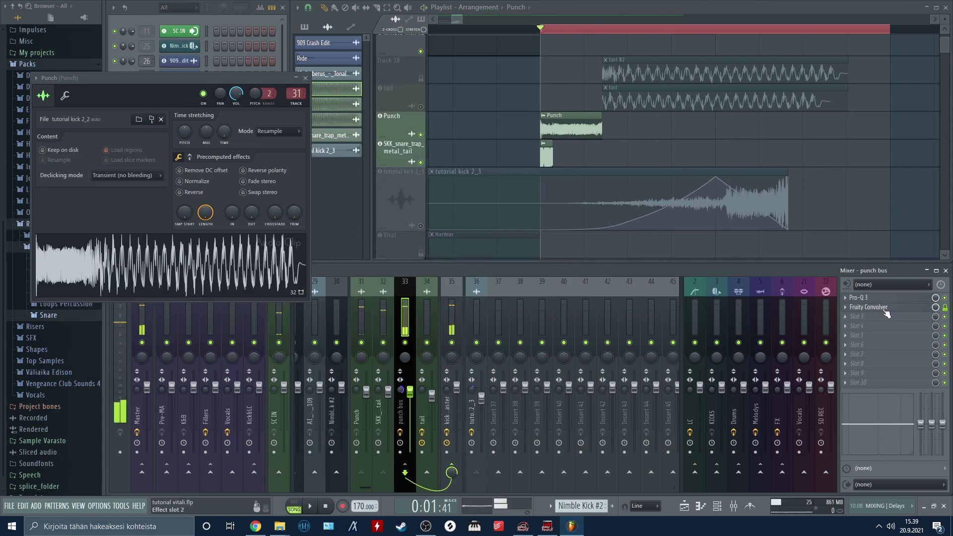
Step: Examine the punch bus's Fruity Convolver impulse during playback, and close the Convolver
click(868, 307)
drag(436, 187, 322, 110)
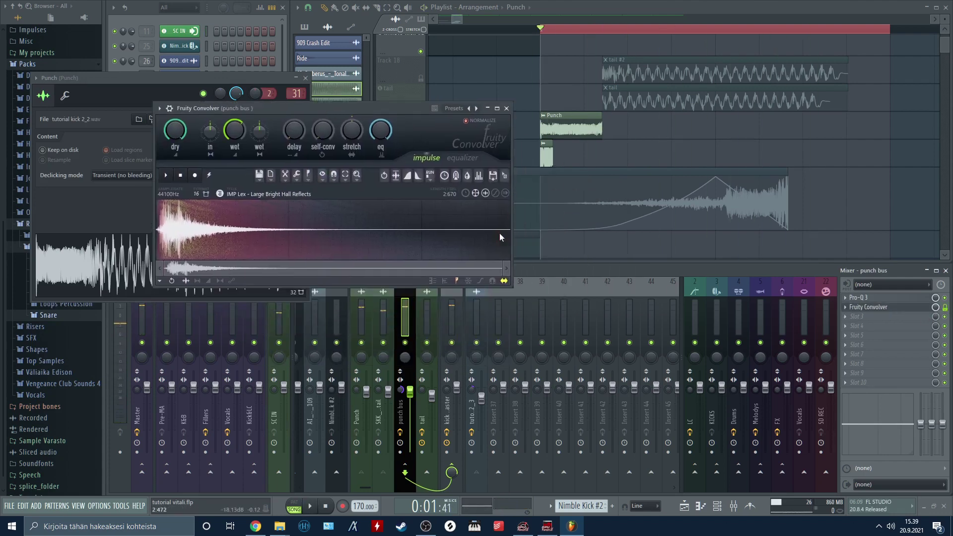
key(space)
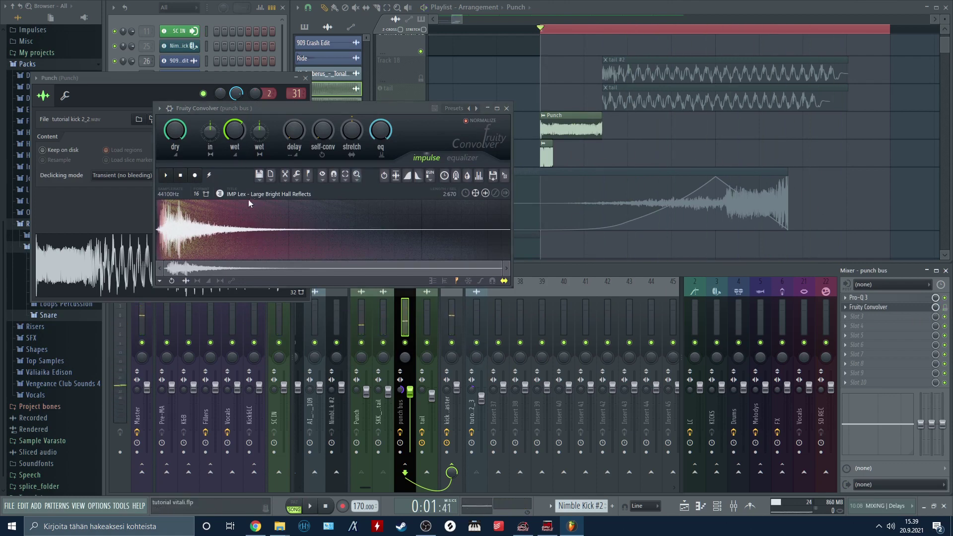
click(507, 108)
click(406, 318)
Step: Unmute the tutorial kick 2_3 track and play it together with the punch and snare layers
scroll(425, 206, down, 1)
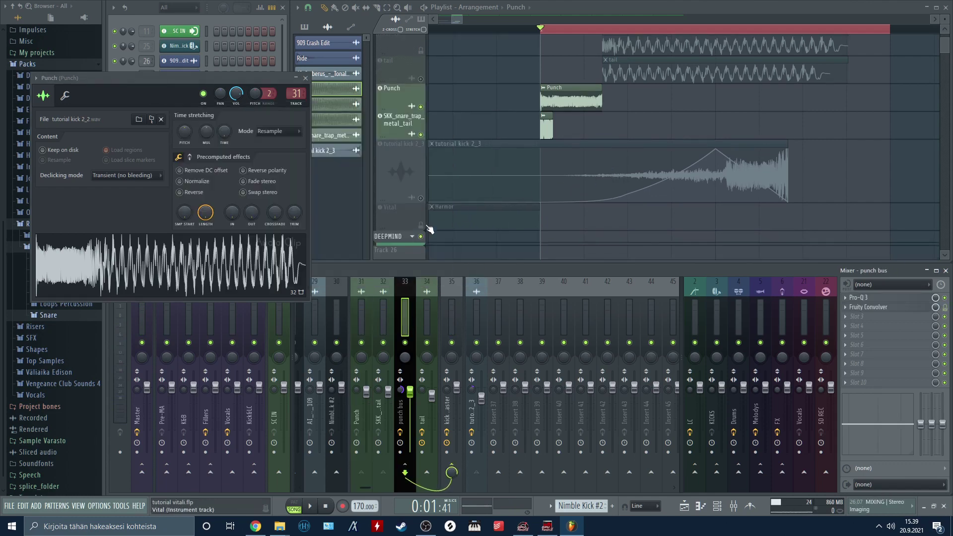
click(420, 198)
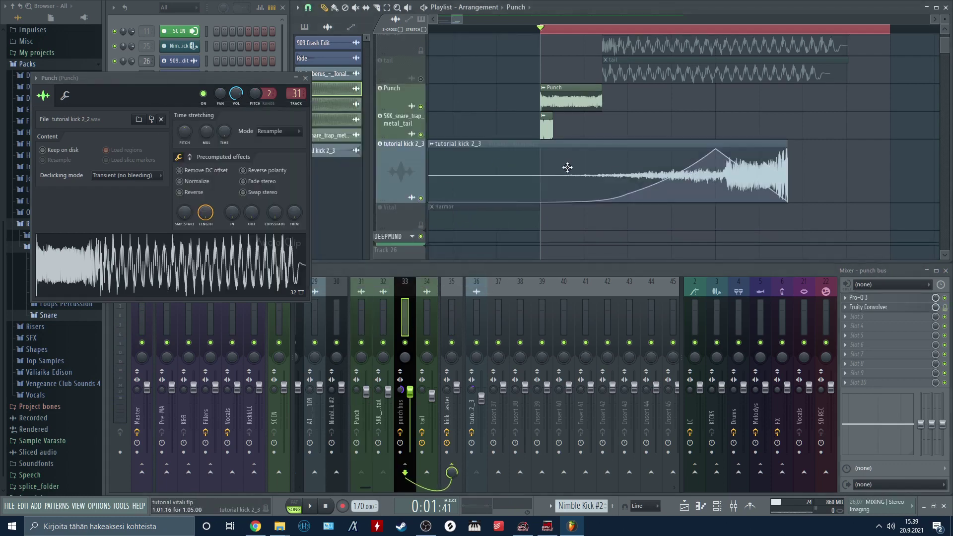
key(space)
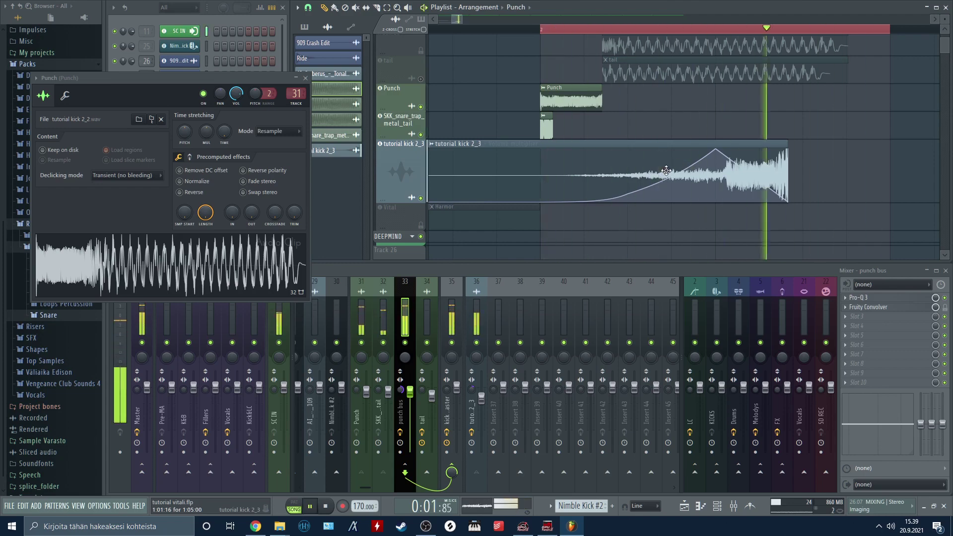
key(space)
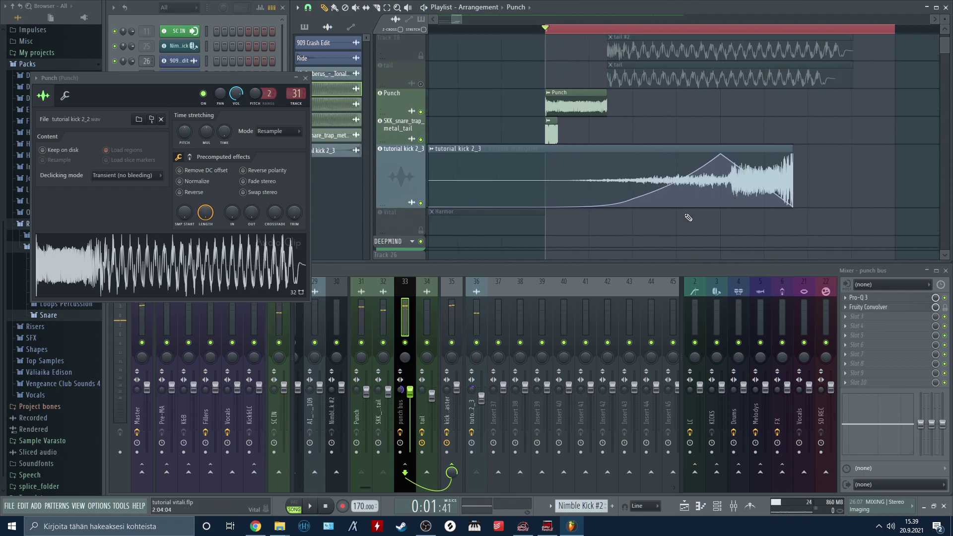
Step: Replay the layers with the tutorial kick 2_3 mixer track selected to check its effect chain and routing
scroll(689, 218, up, 1)
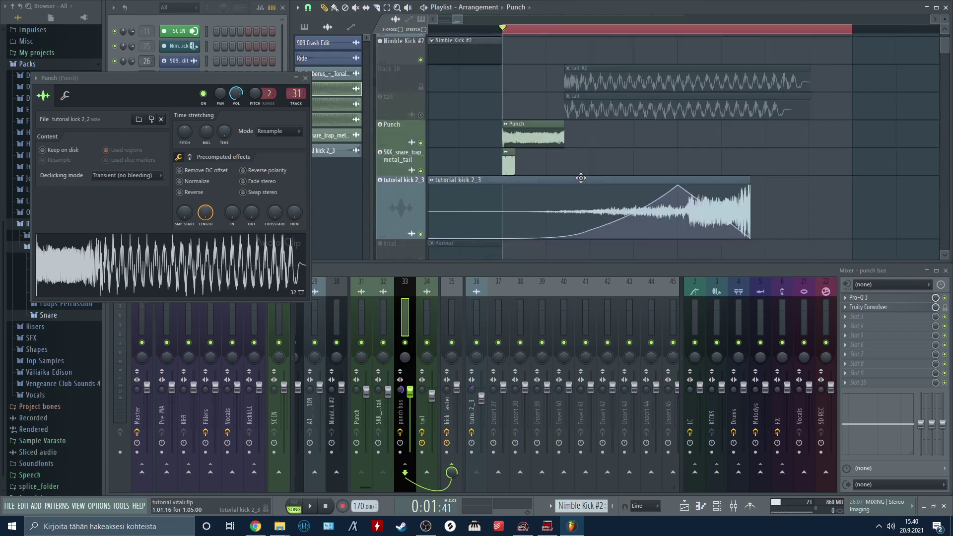
key(space)
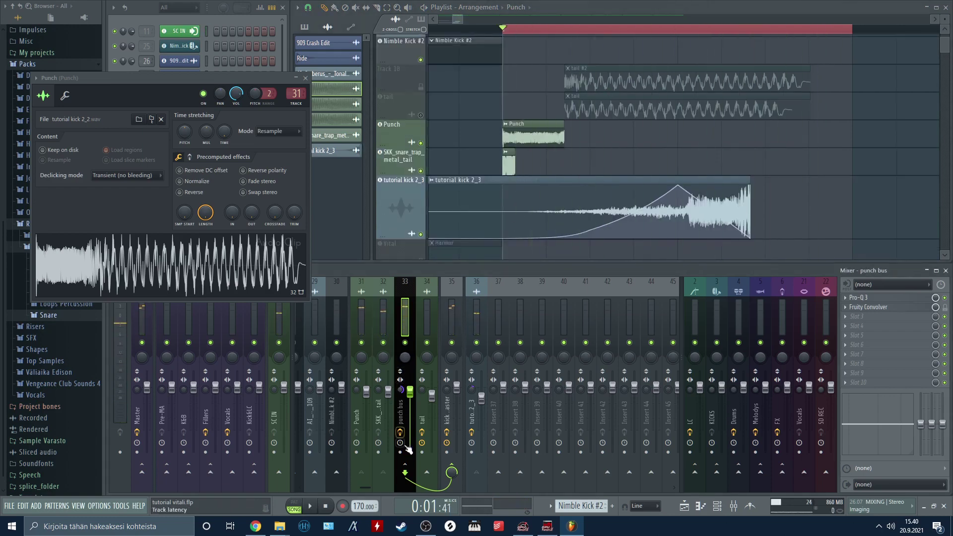
click(472, 323)
key(space)
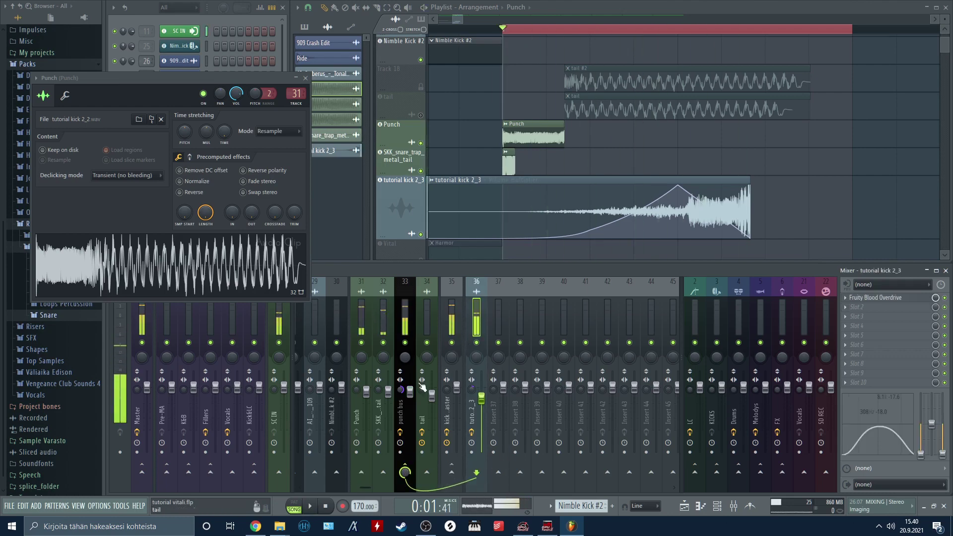
key(space)
Step: Select the tail mixer track, unmute the tail track in the playlist and play the full layered kick
click(452, 321)
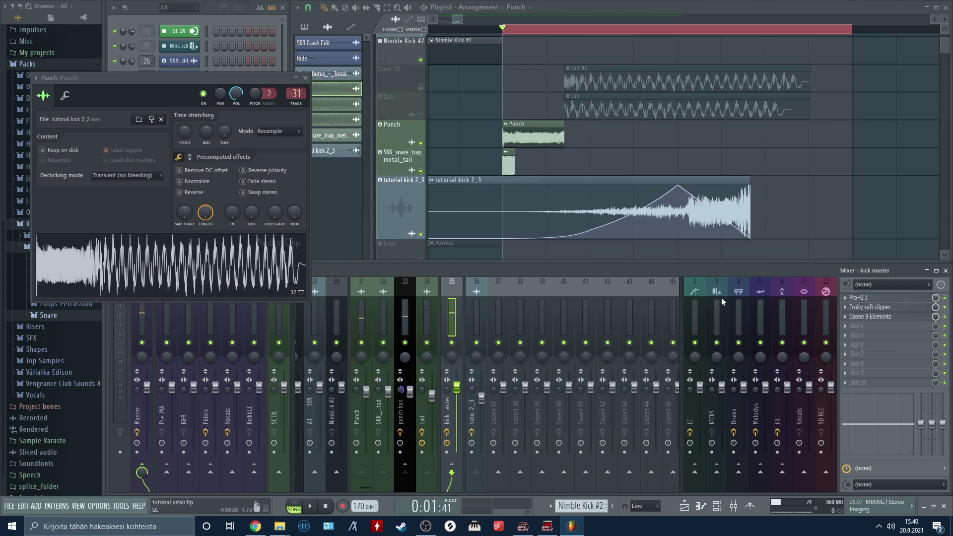
click(430, 317)
scroll(407, 149, up, 2)
click(422, 171)
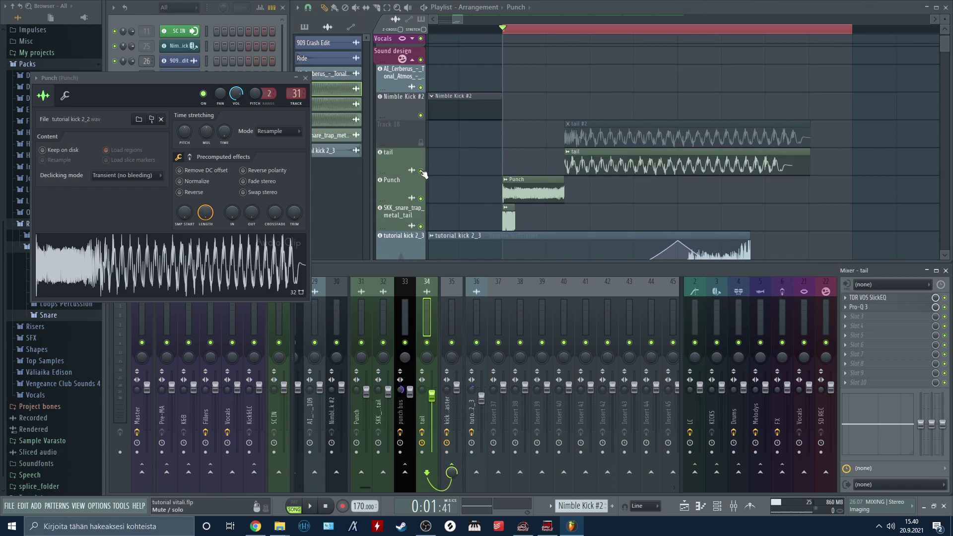
scroll(516, 169, down, 1)
key(space)
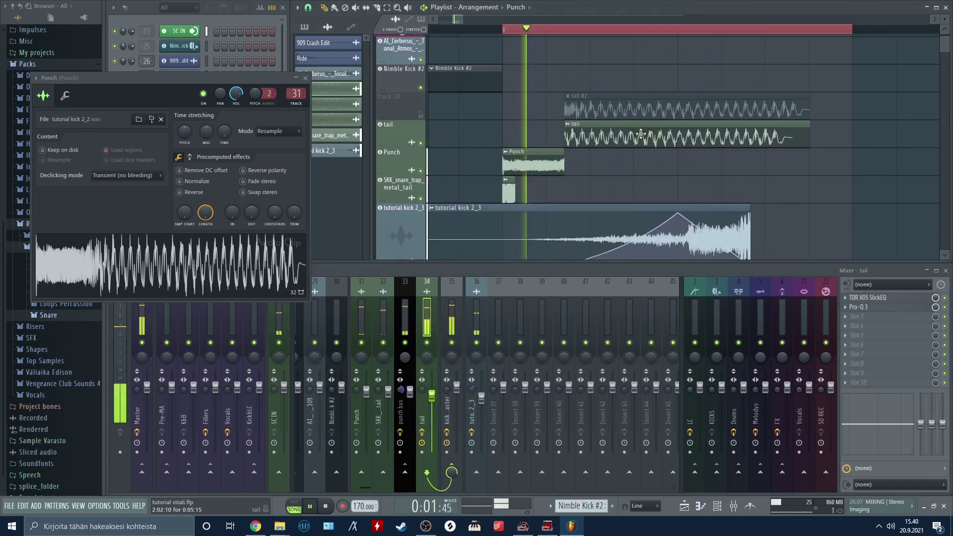
key(space)
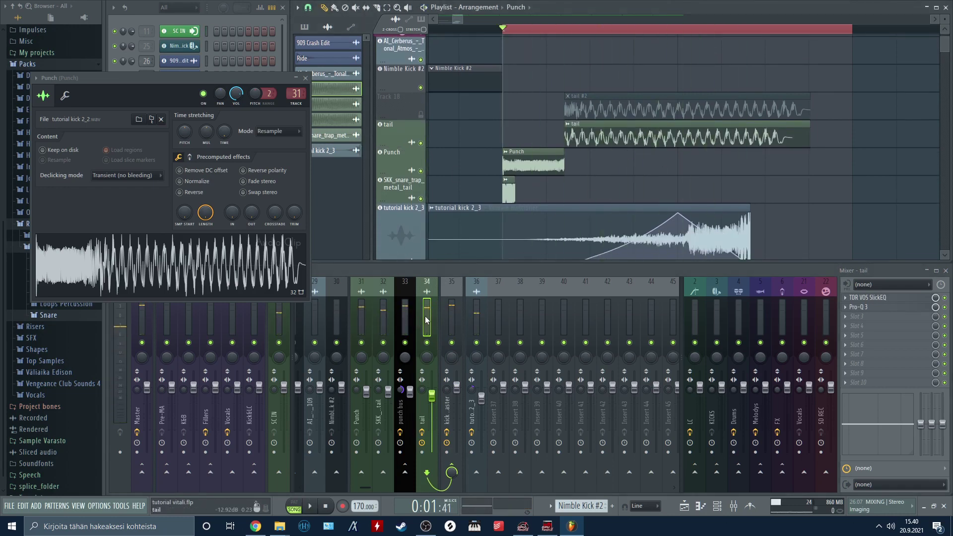
Step: Examine the tail channel's TDR VOS SlickEQ and Pro-Q 3 settings while playing the kick, and close both equalizers
click(911, 298)
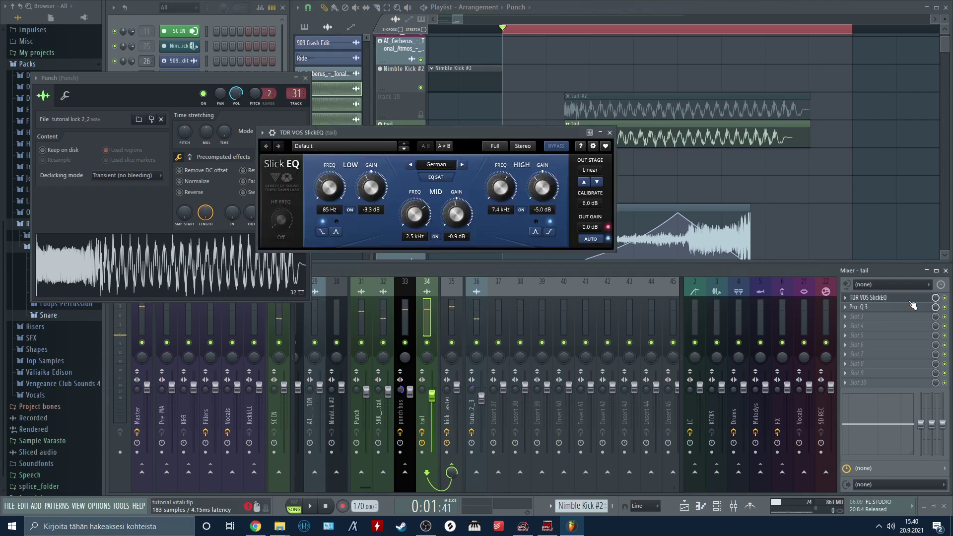
click(881, 308)
key(space)
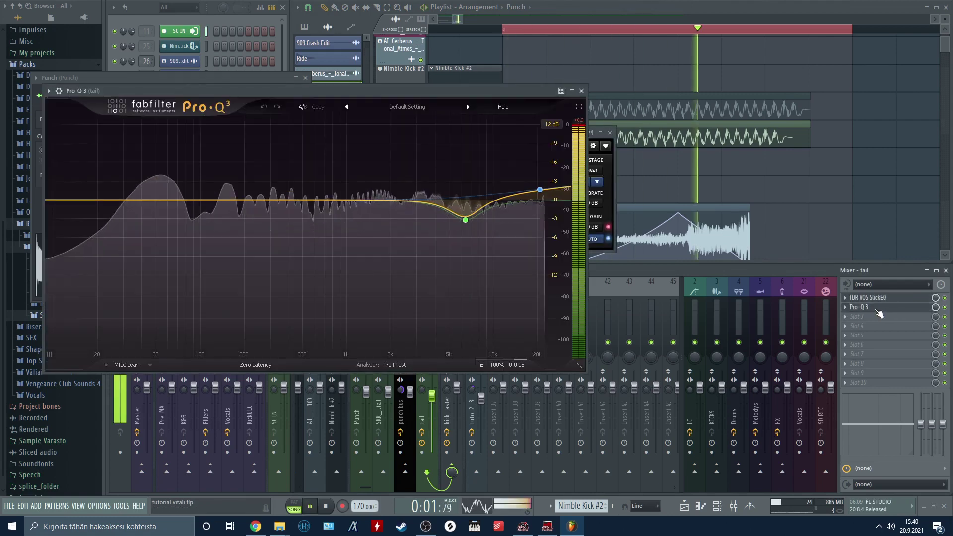
key(space)
click(581, 91)
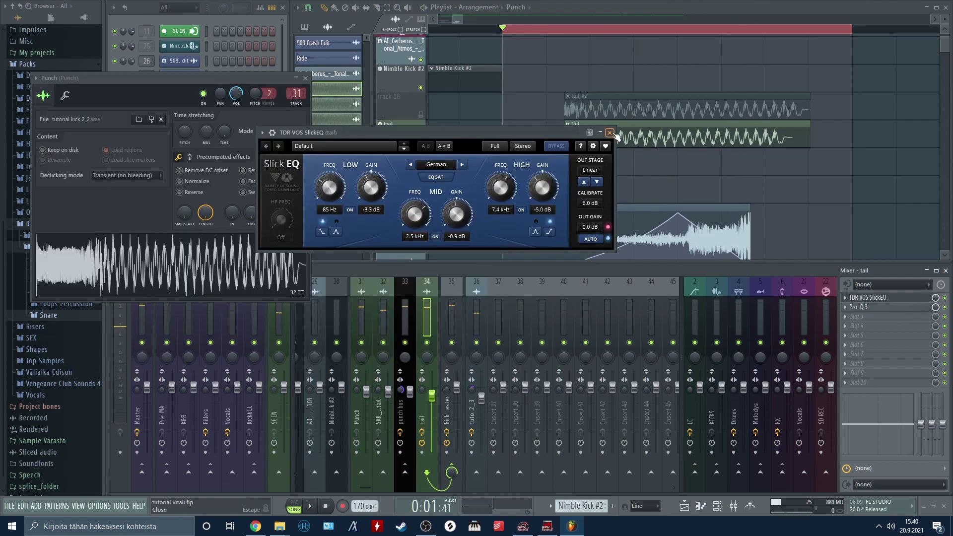
click(610, 132)
Step: Add a 1944 Hz bell cut of 1.58 dB and a 10637 Hz high shelf at -0.79 dB in the kick master's Pro-Q 3
click(450, 326)
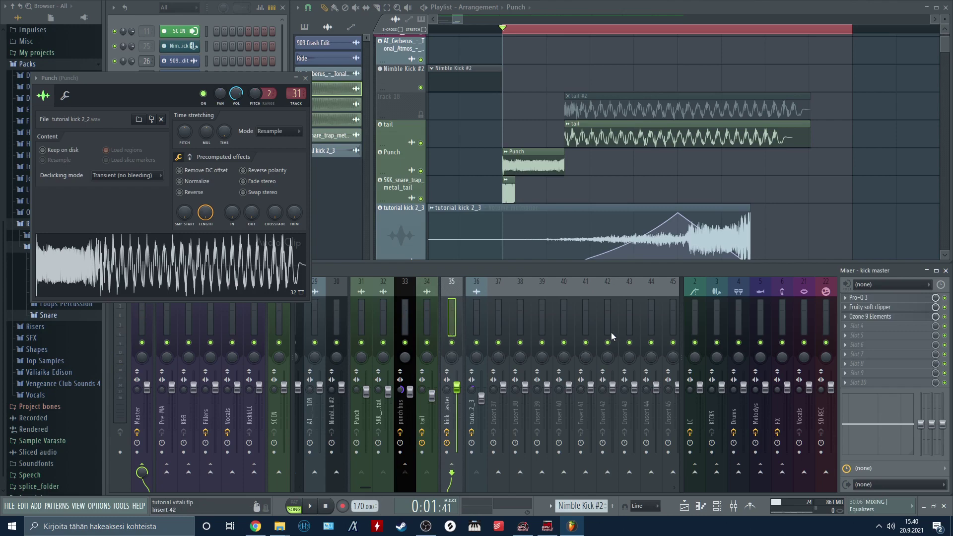
click(871, 298)
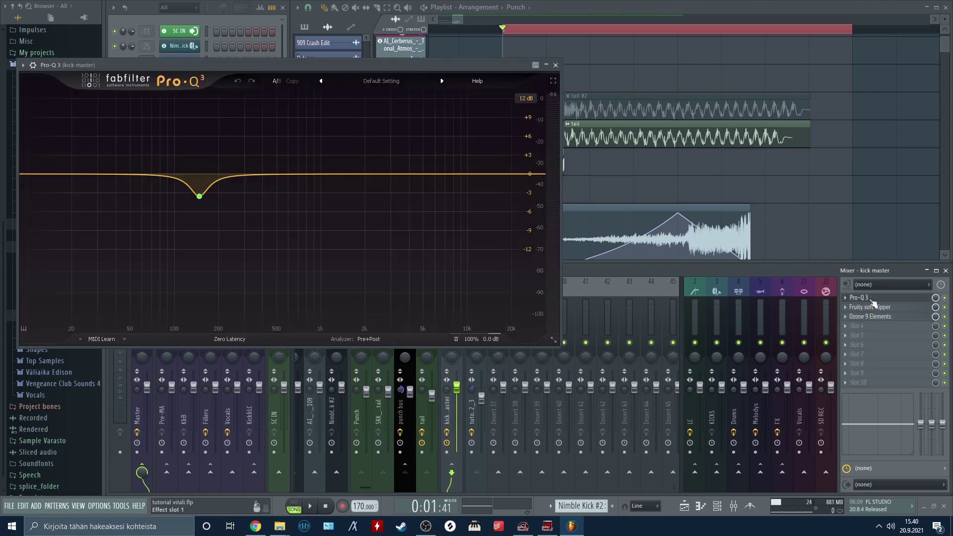
key(space)
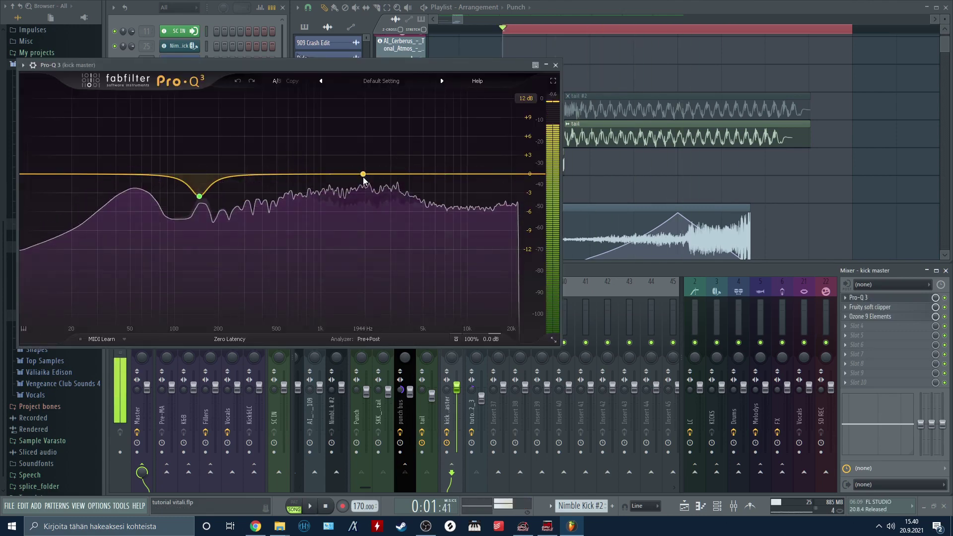
drag(364, 174, 363, 184)
key(space)
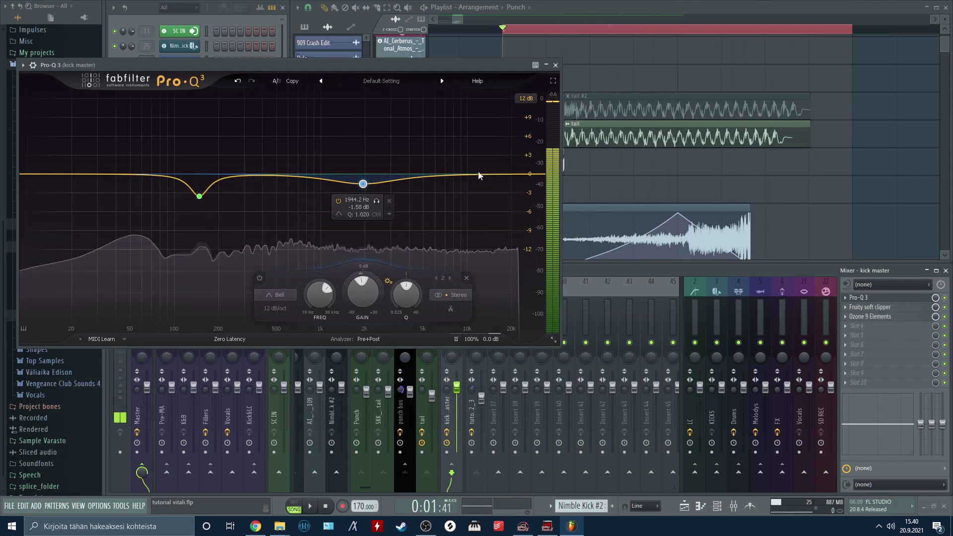
click(471, 178)
key(space)
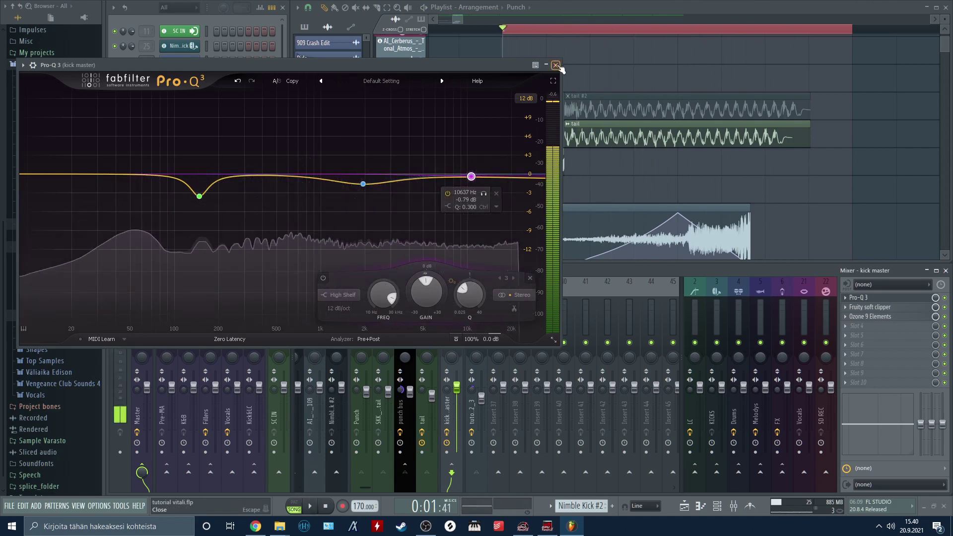
click(556, 65)
Step: Open Ozone 9 Elements on the kick master and examine its equalizer and output levels while playing the kick
click(451, 318)
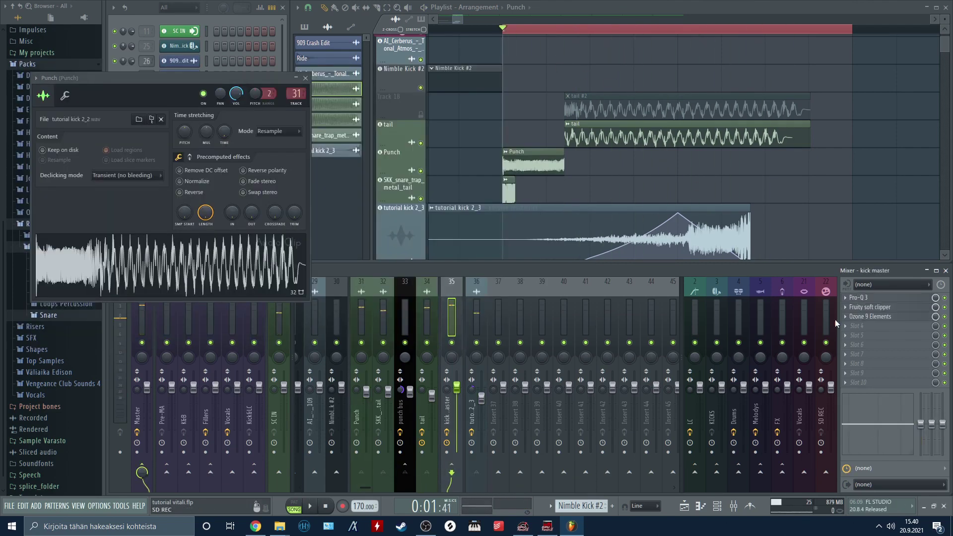
click(878, 307)
click(882, 308)
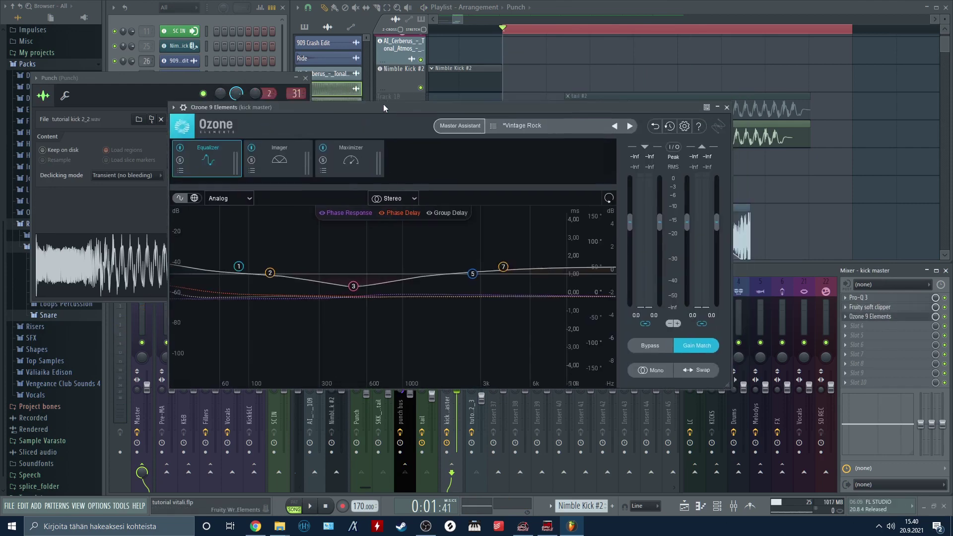
key(space)
drag(515, 115, 441, 103)
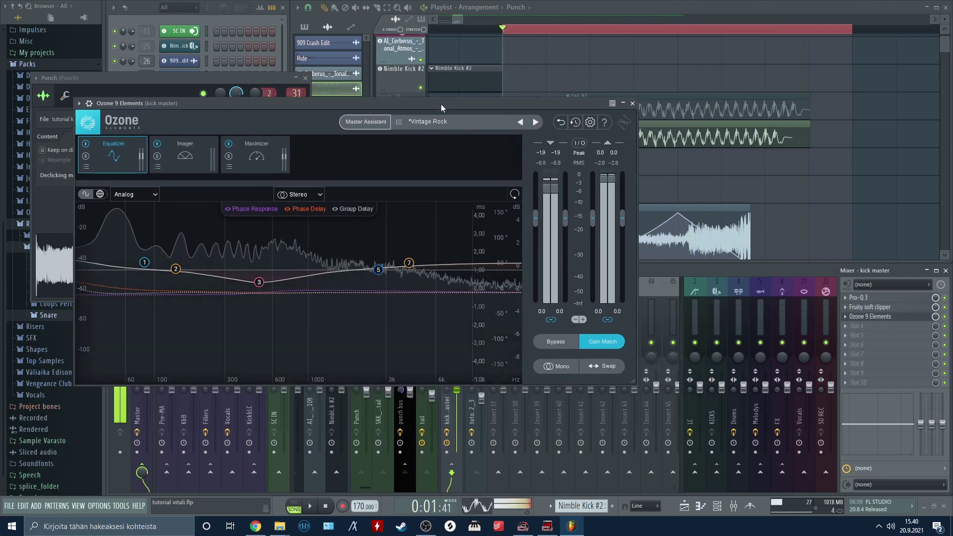
key(space)
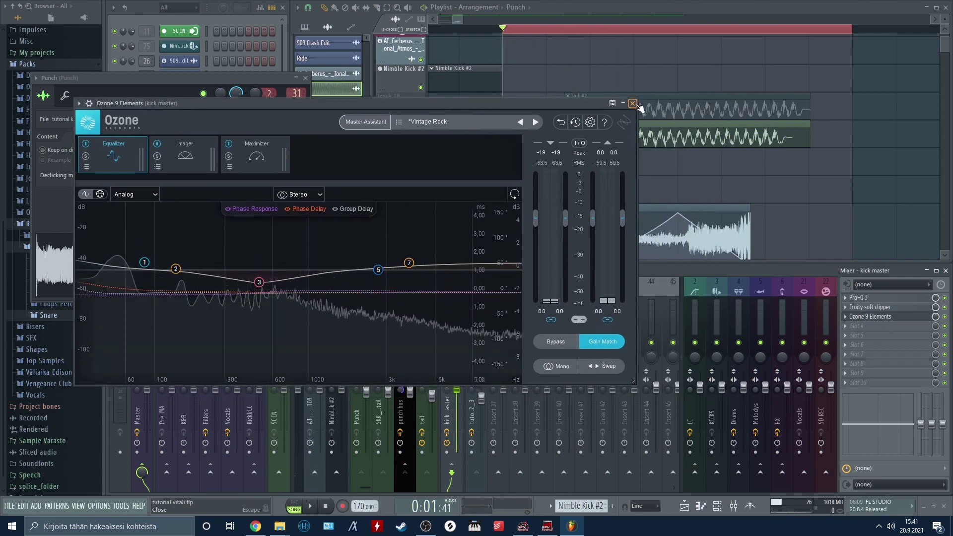
Step: Close Ozone 9 Elements, mute the tail track, and unmute Track 18 to play the kick with the tail #2 clip
click(633, 104)
scroll(636, 104, down, 1)
scroll(637, 104, up, 1)
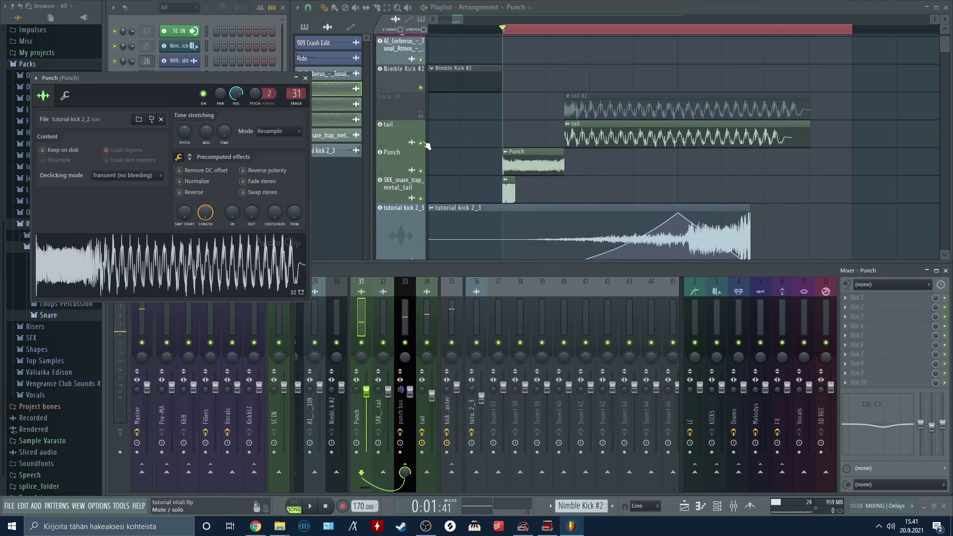
click(420, 143)
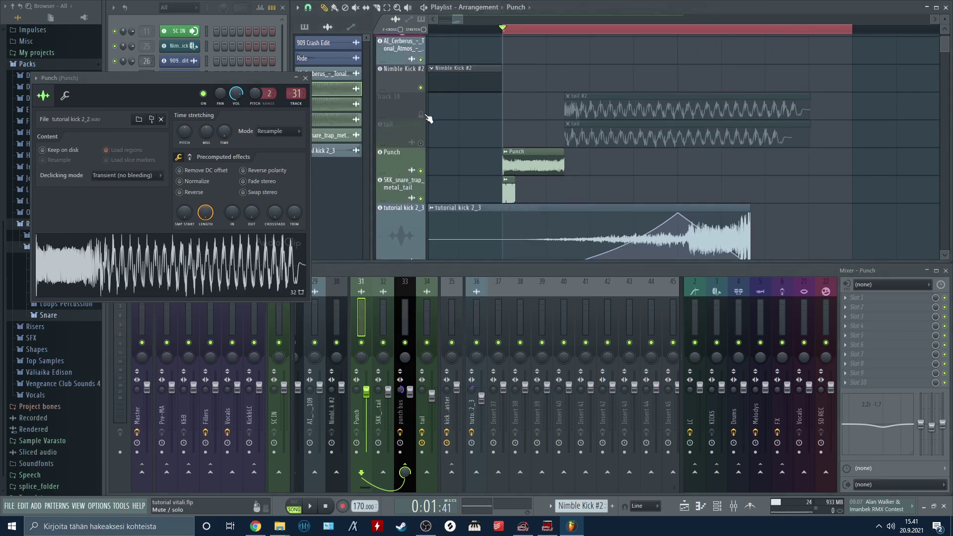
click(421, 114)
key(space)
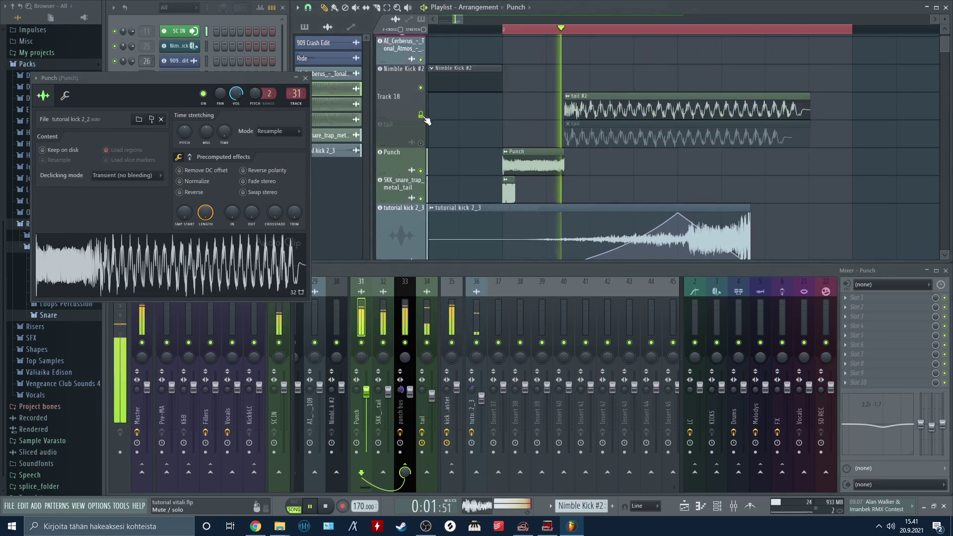
Step: Switch back to the tail track by muting Track 18, and play the kick again for comparison
click(421, 115)
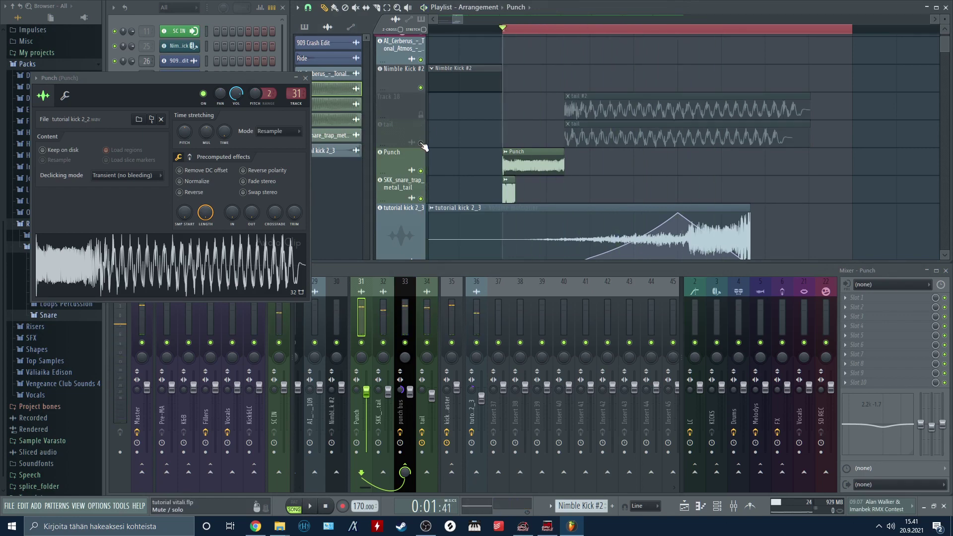
click(421, 143)
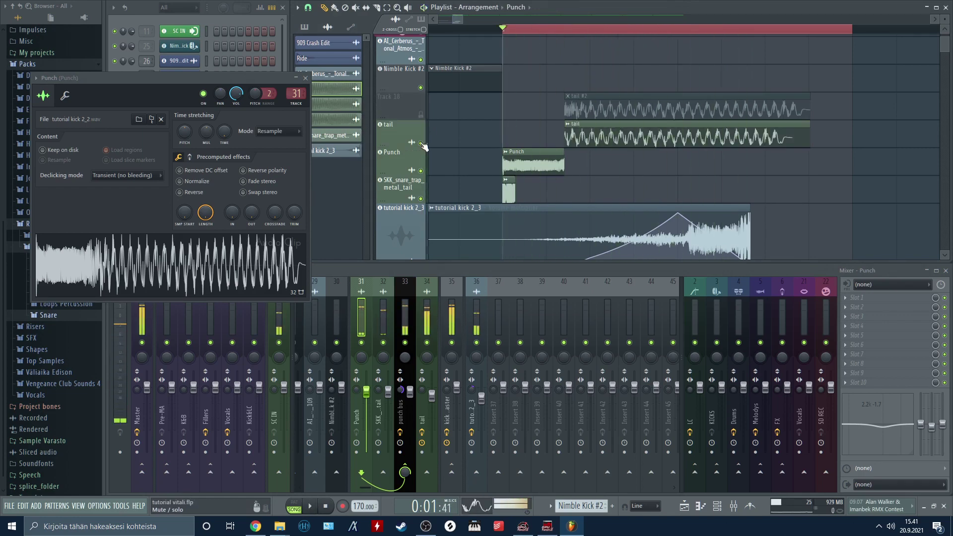
key(space)
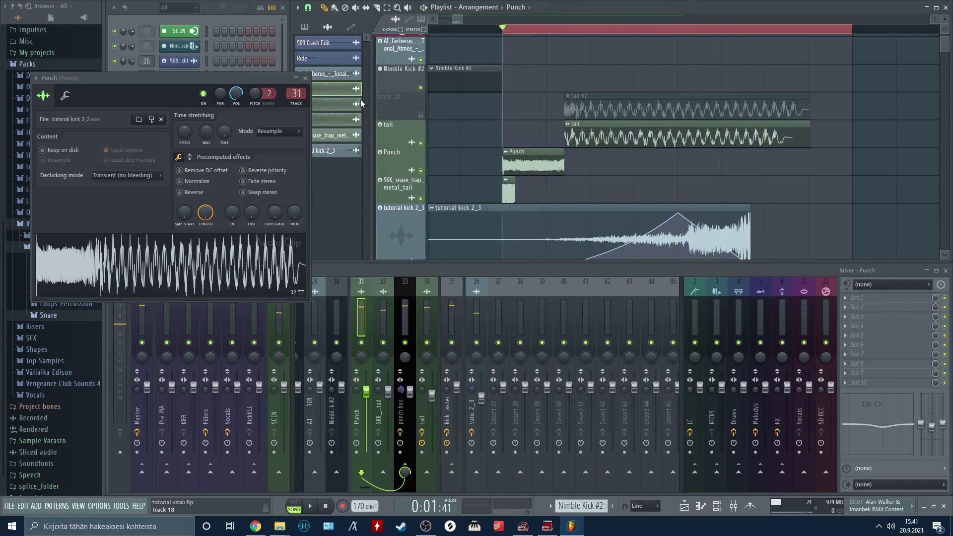
Step: Close the Punch channel settings, then open Edison on the Master mixer track to view its loaded sample and close it
click(305, 78)
scroll(548, 31, up, 3)
click(140, 325)
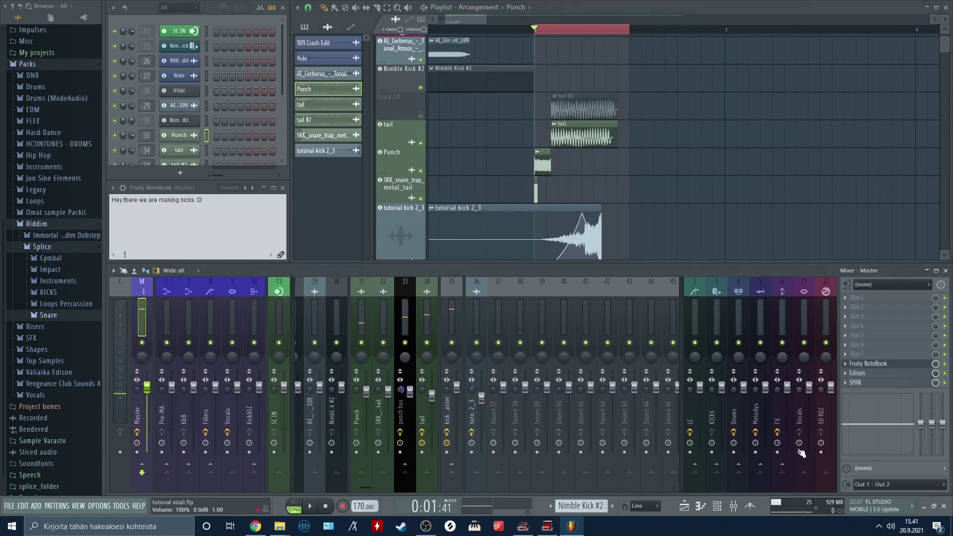
click(863, 373)
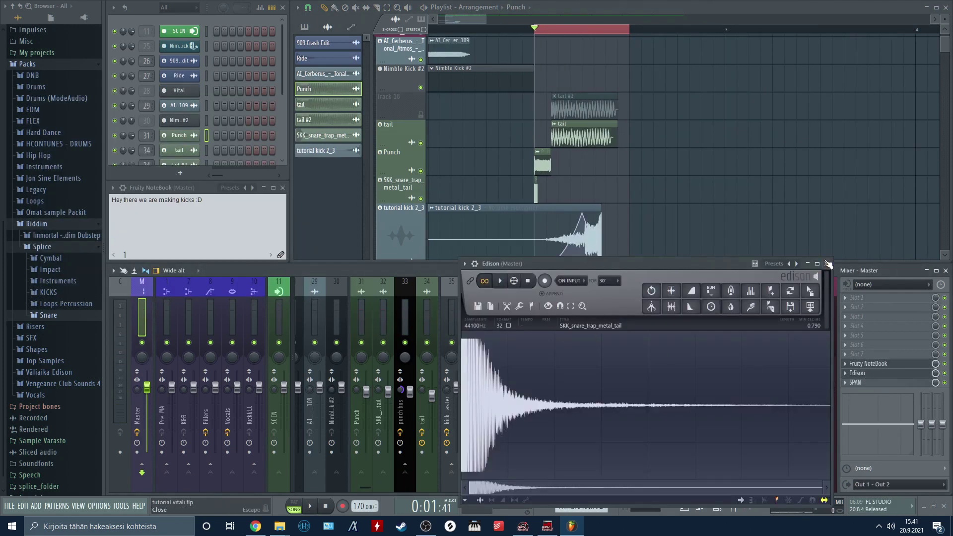
click(827, 264)
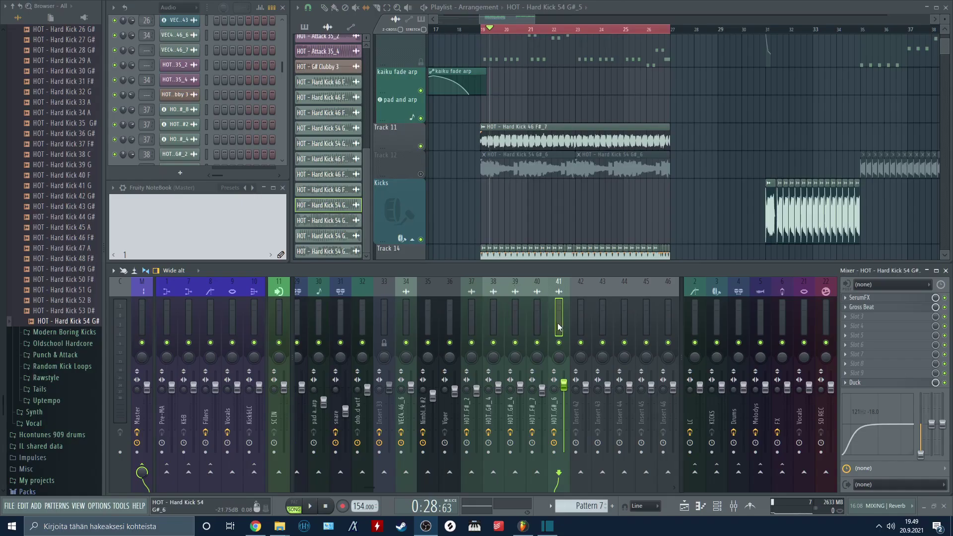
Step: Move the playhead to the start of bar 19 in the playlist and preview the HOT - Hard Kick 54 G# sample
click(543, 334)
click(511, 325)
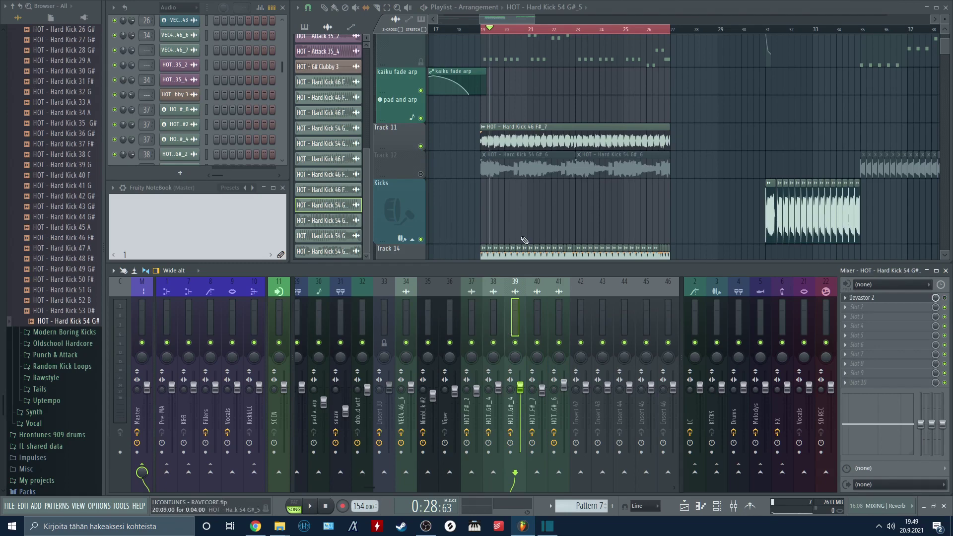
click(485, 30)
scroll(487, 35, up, 4)
scroll(508, 91, down, 3)
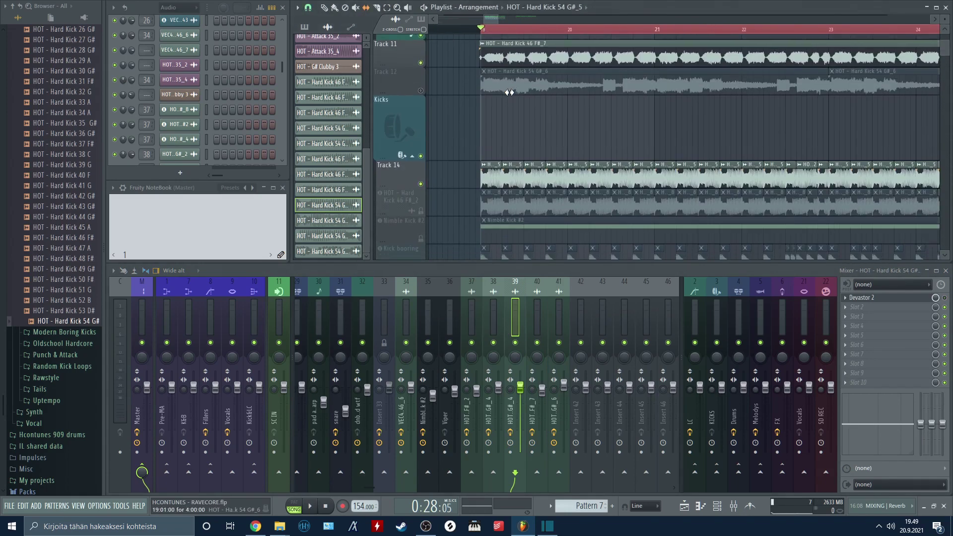
scroll(481, 31, down, 2)
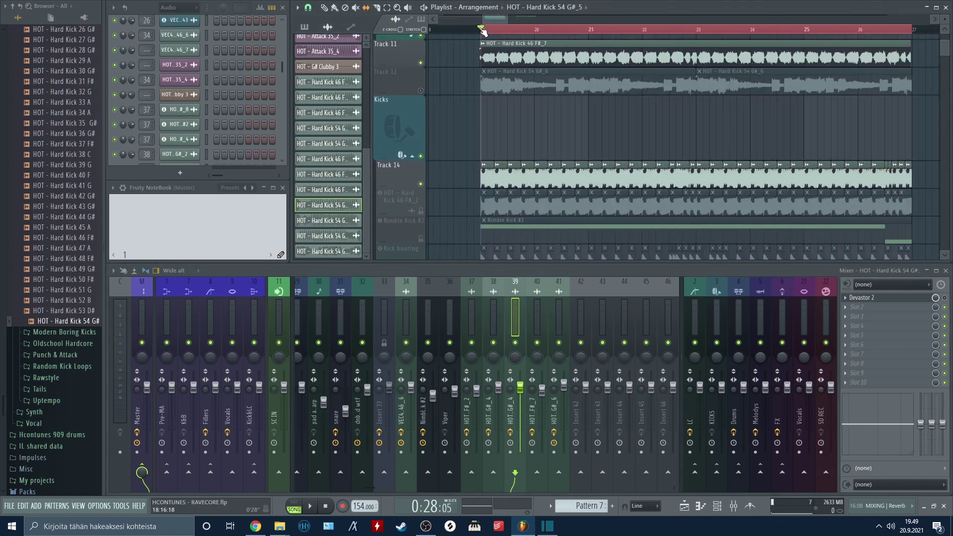
click(72, 321)
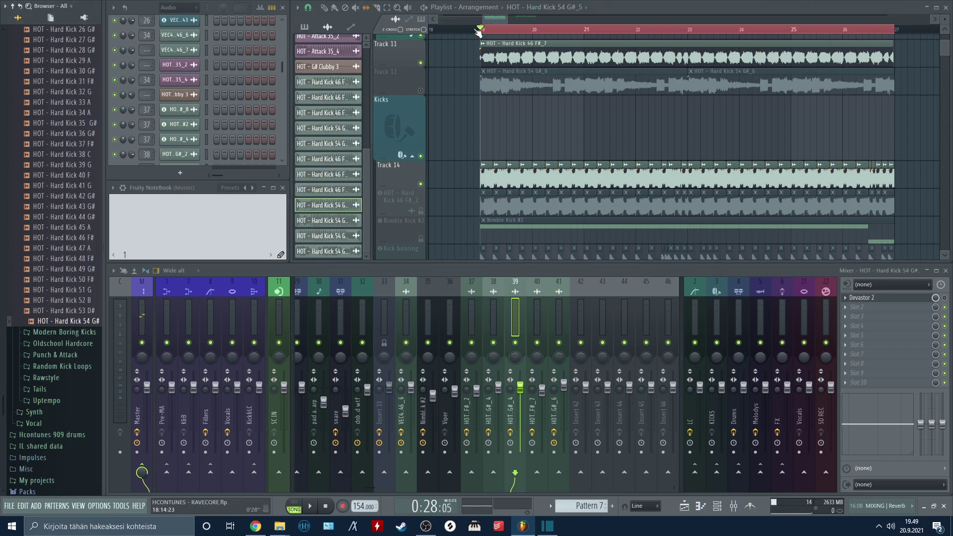
Step: Open the first Track 14 kick clip's channel settings and examine the three Transient Shaper bands in its mixer track's Neutron 3
double_click(486, 174)
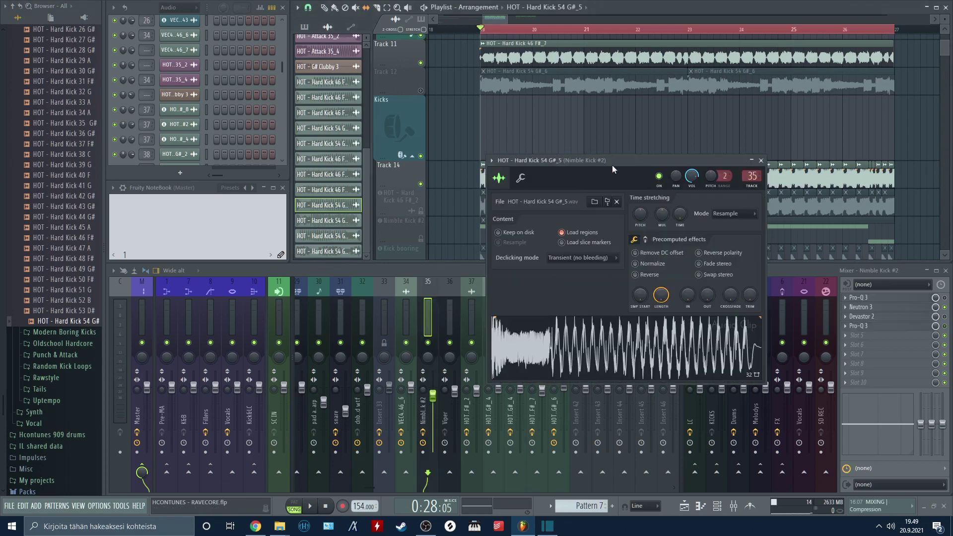
drag(609, 167, 298, 23)
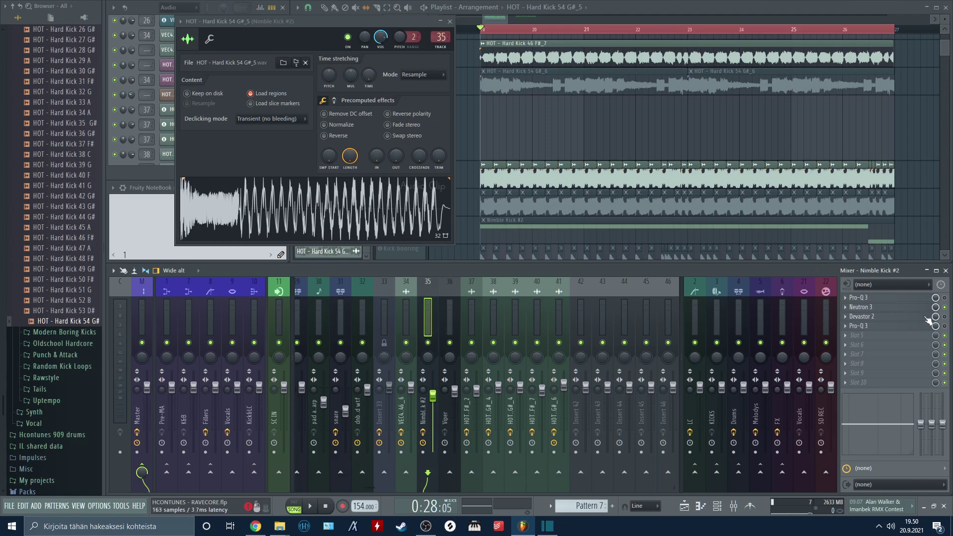
click(893, 309)
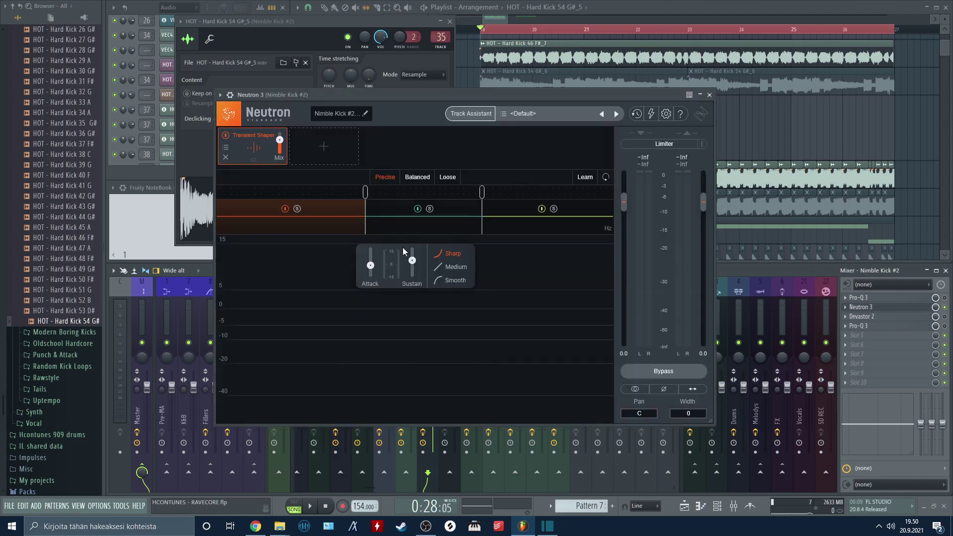
click(412, 228)
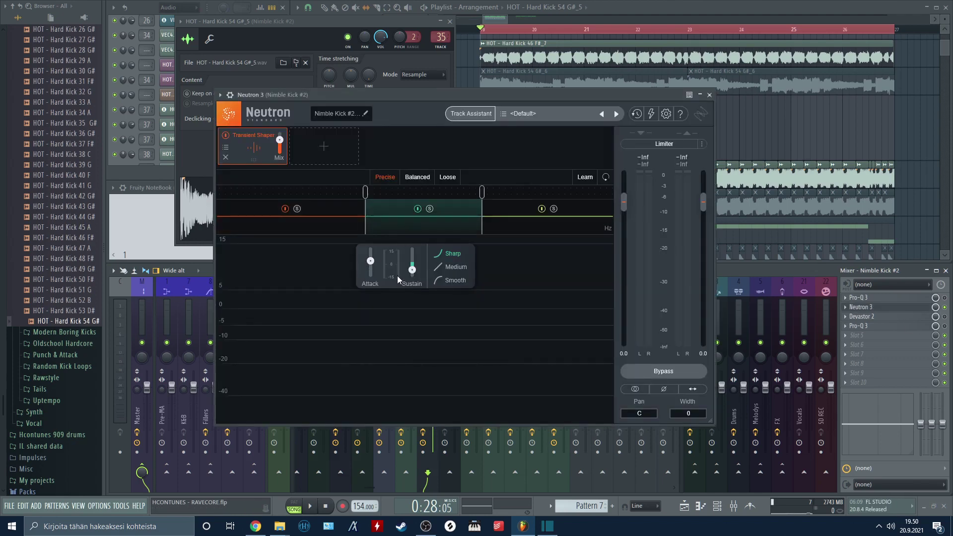
click(537, 224)
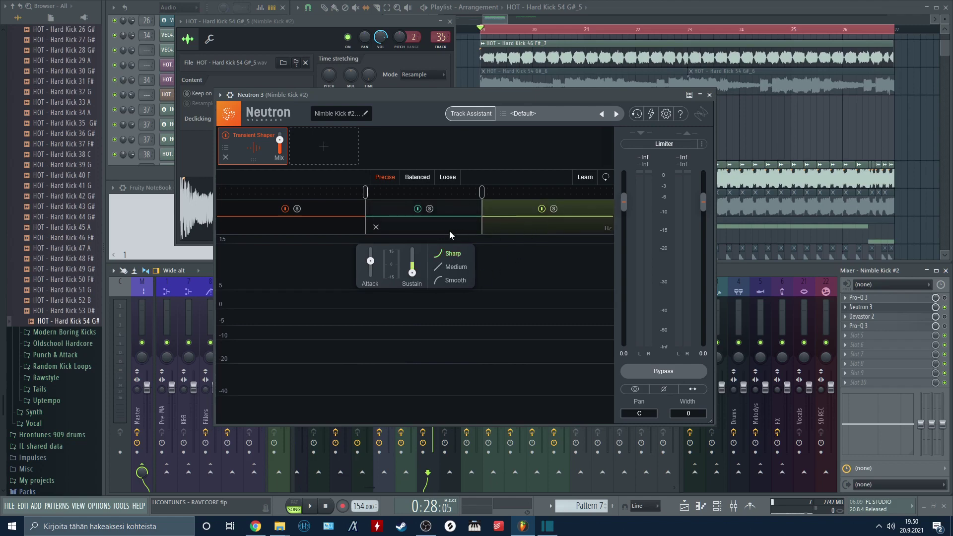
click(437, 228)
click(326, 227)
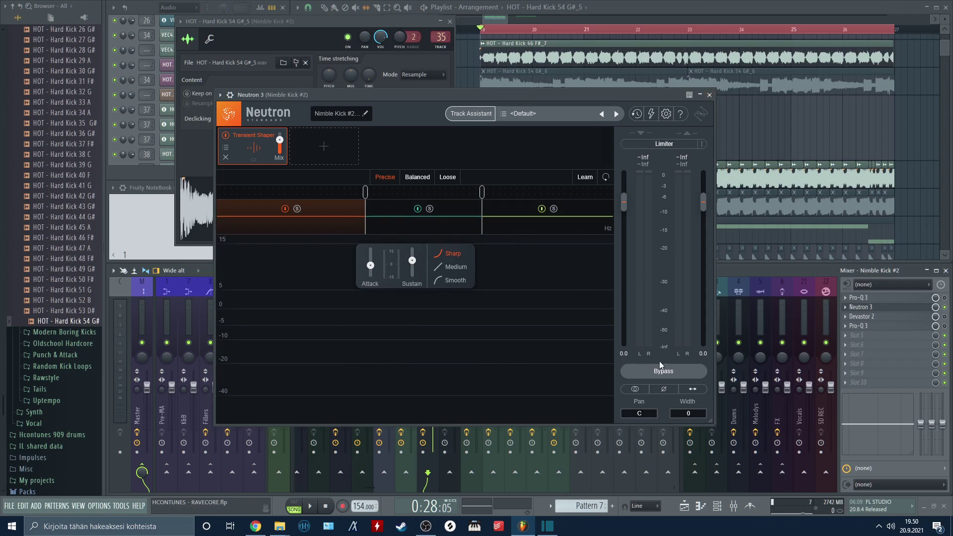
Step: Play the kicks while switching Neutron 3's global bypass on and off, and close the Neutron 3 and channel settings windows
drag(547, 94, 596, 68)
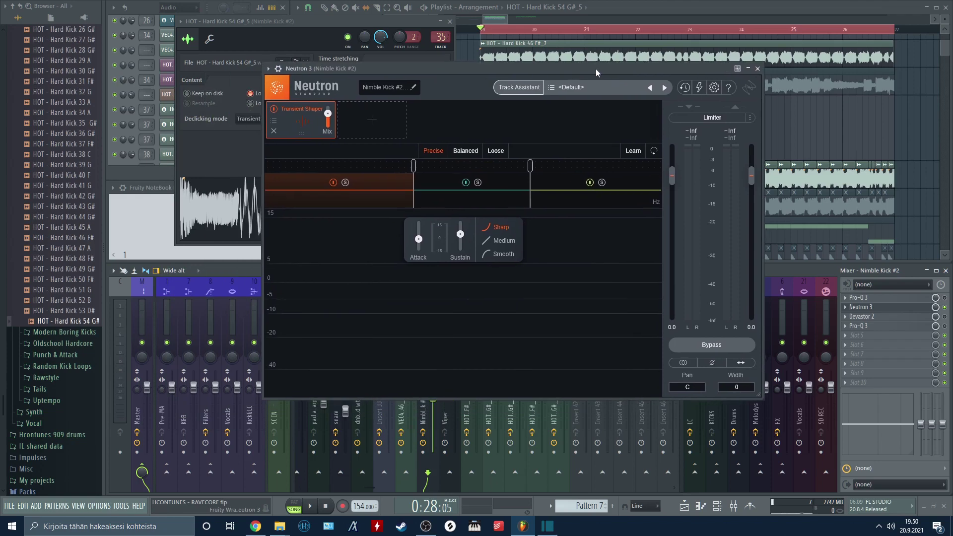
key(space)
click(728, 346)
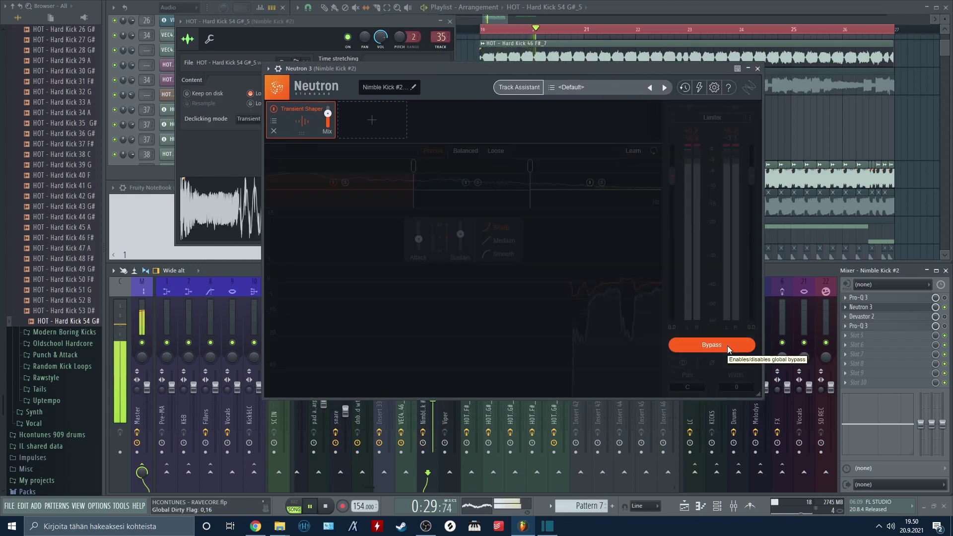
click(727, 346)
key(space)
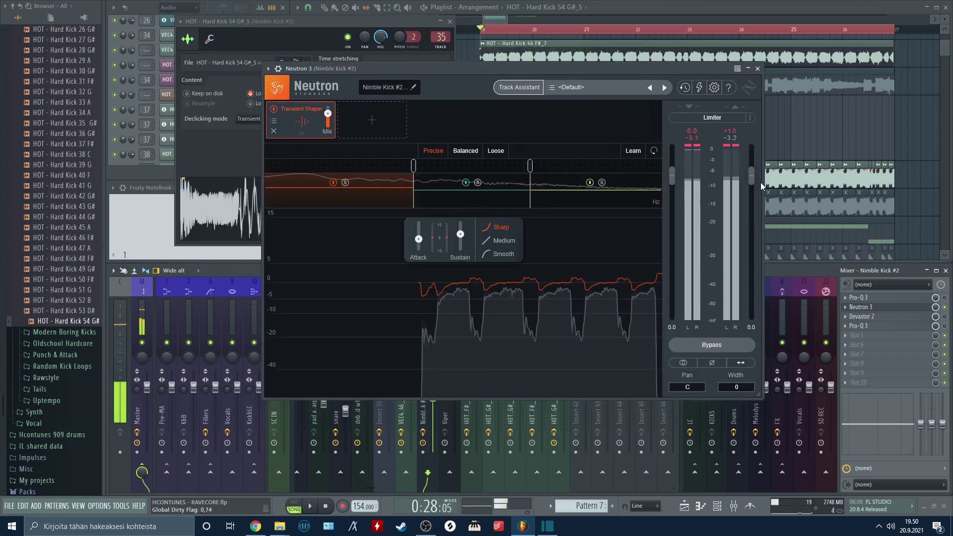
click(757, 68)
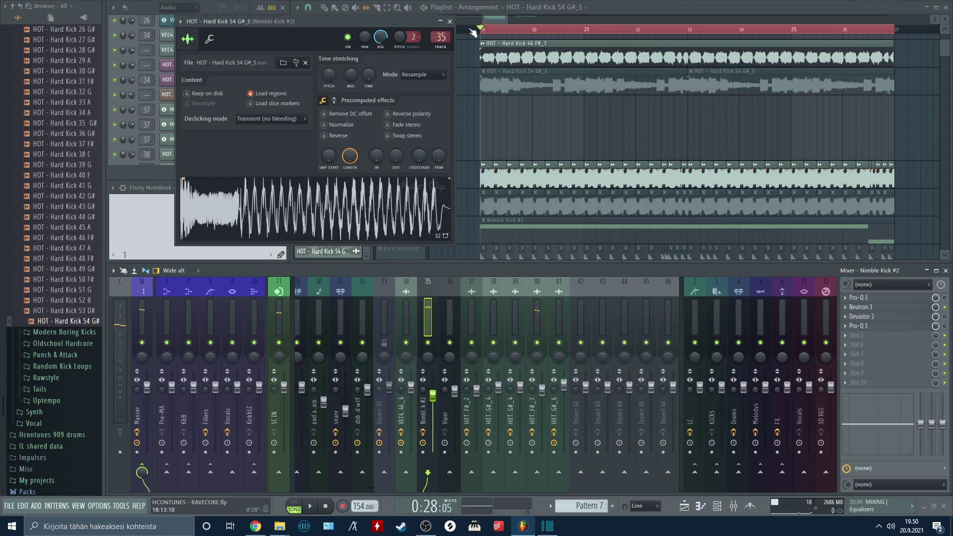
click(450, 21)
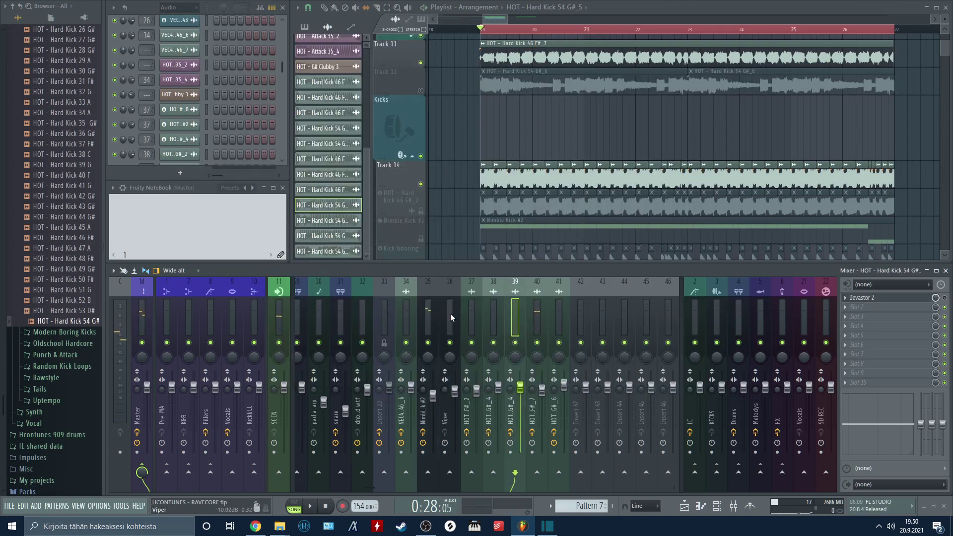
Step: Examine the Ozone 9 Elements and Pro-Q 3 equalizers on the Master mixer track, and close both
click(140, 319)
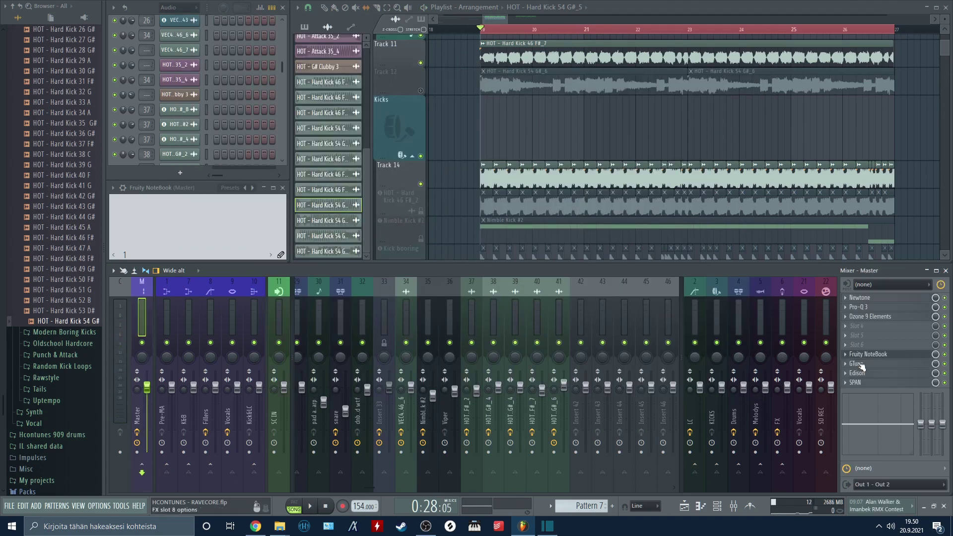
click(908, 317)
drag(434, 111, 440, 132)
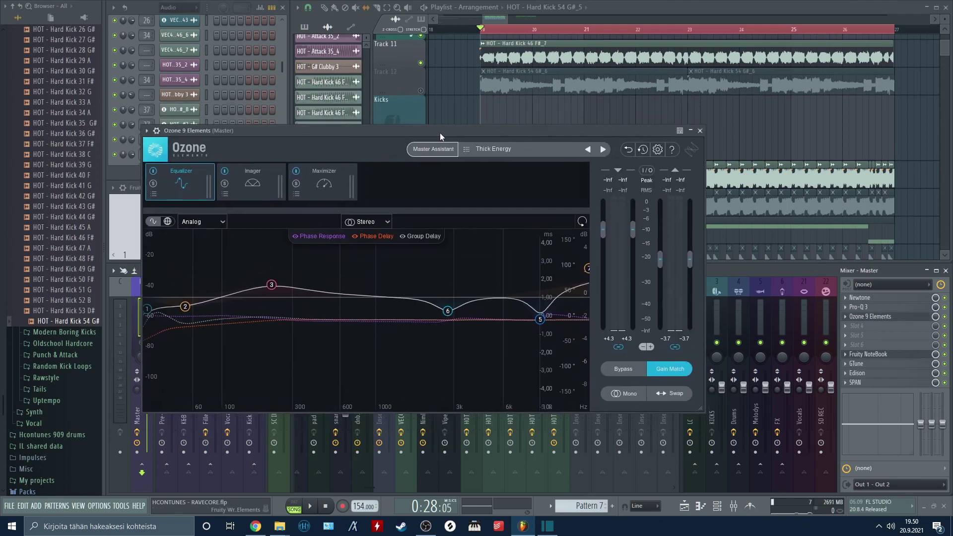
click(700, 131)
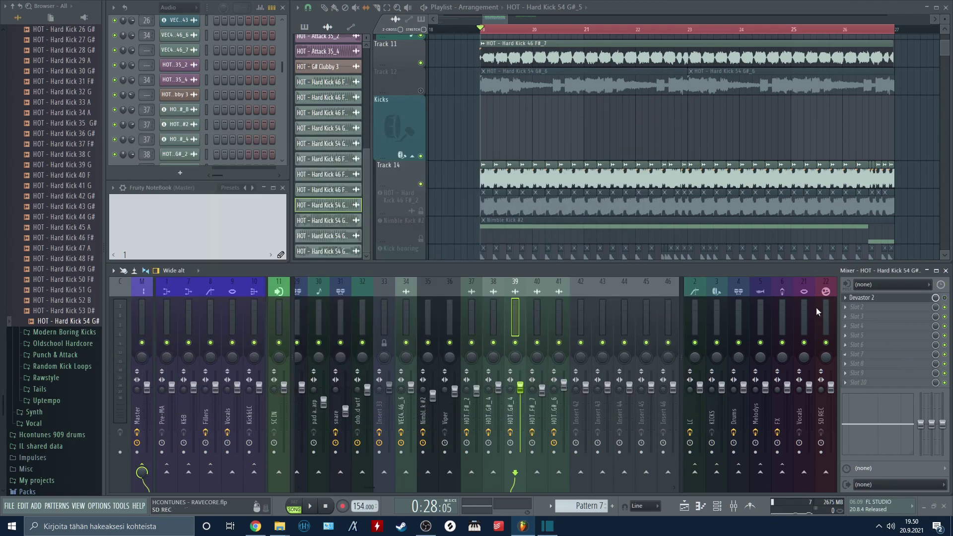
click(131, 331)
click(890, 308)
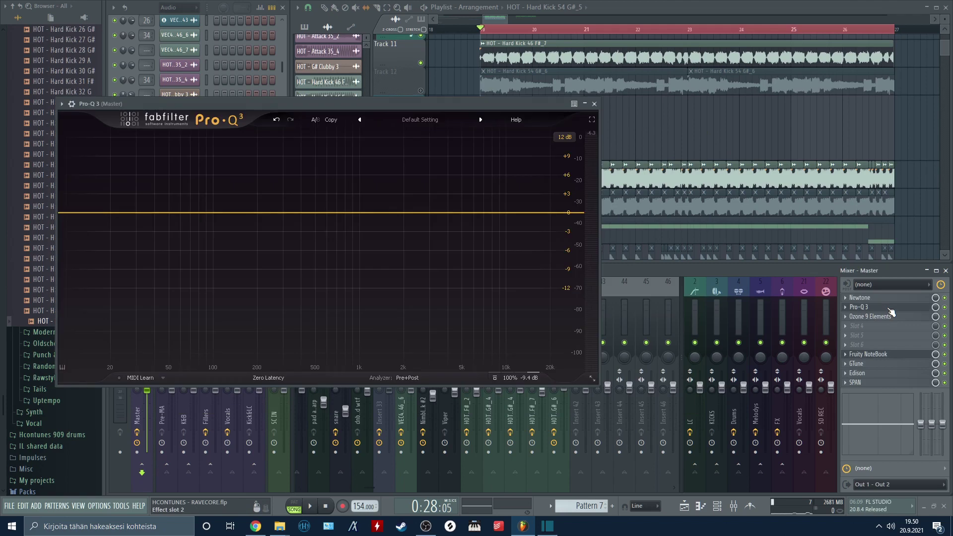
click(890, 308)
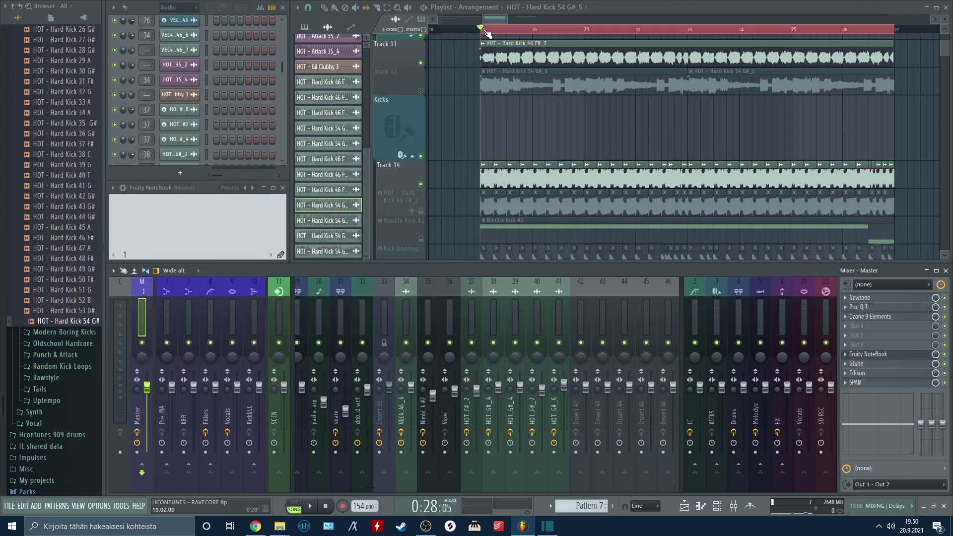
scroll(484, 30, down, 2)
scroll(674, 178, down, 1)
scroll(674, 169, up, 3)
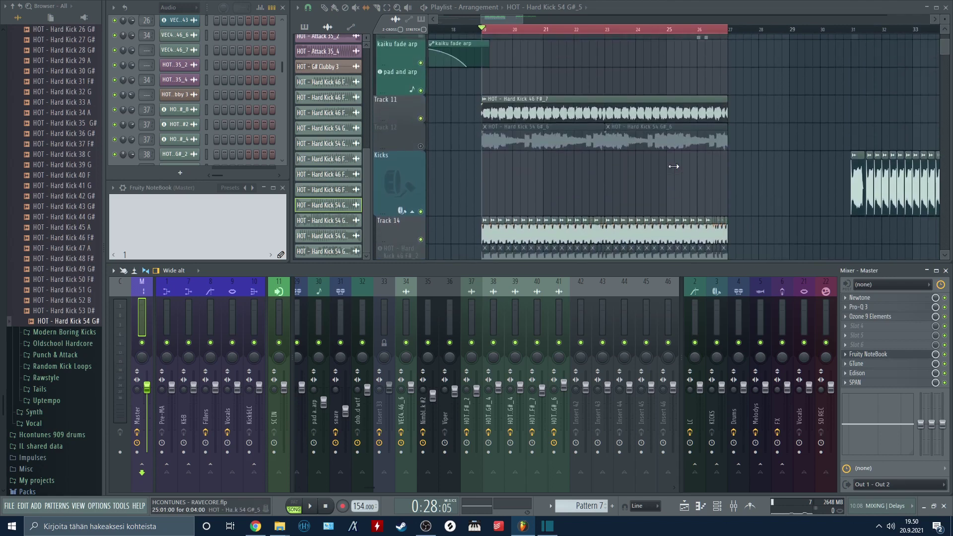